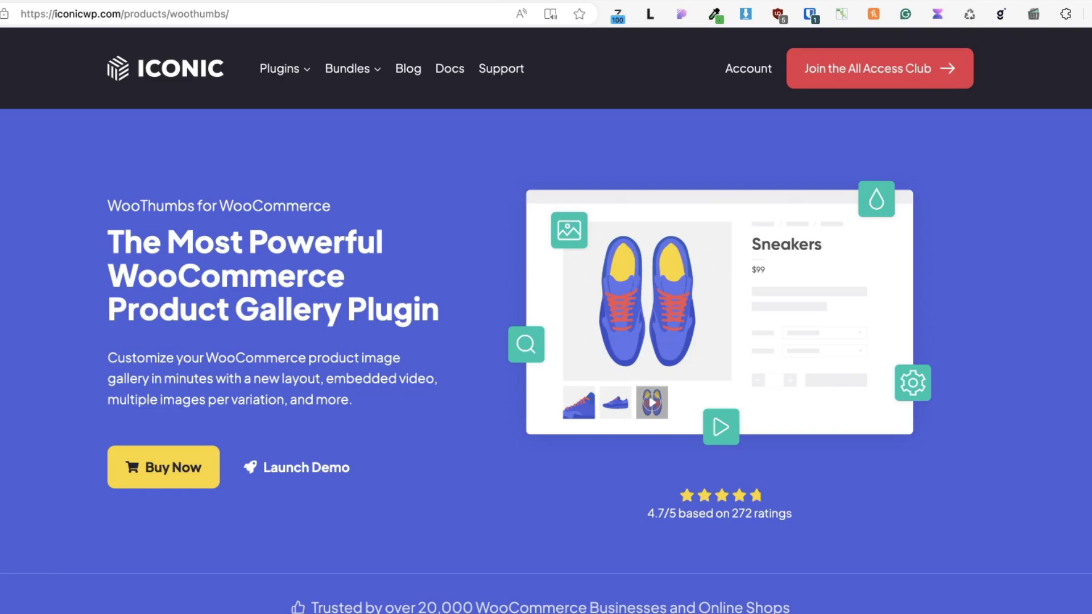
# Compare the WooThumbs product license prices for 3 sites and 30 sites in the license section of the plugin page.
pyautogui.scroll(-20, 105, 310)
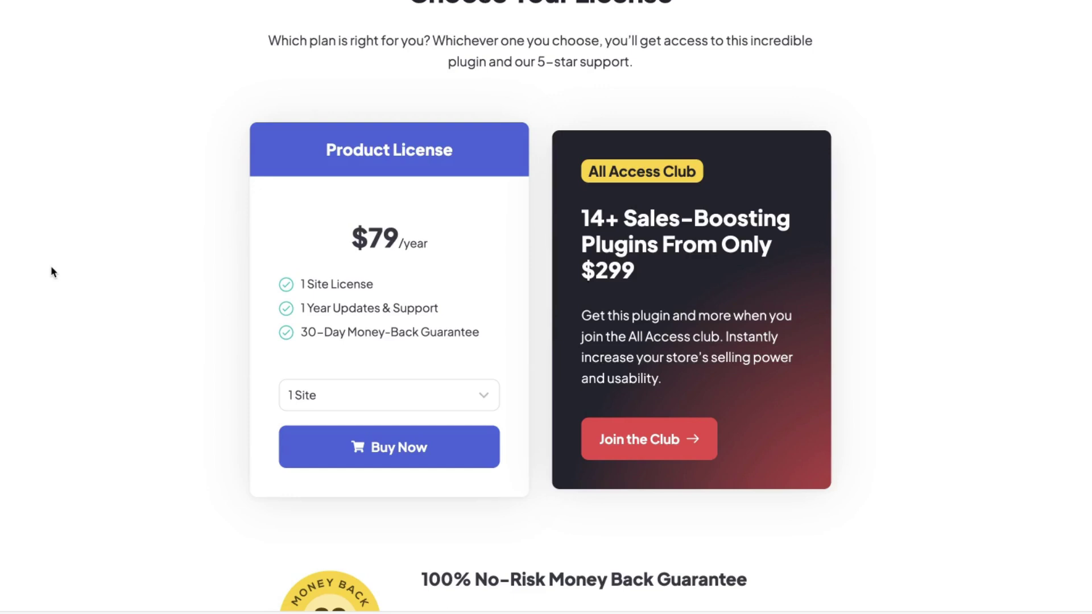
pyautogui.click(318, 409)
pyautogui.click(317, 416)
pyautogui.click(330, 405)
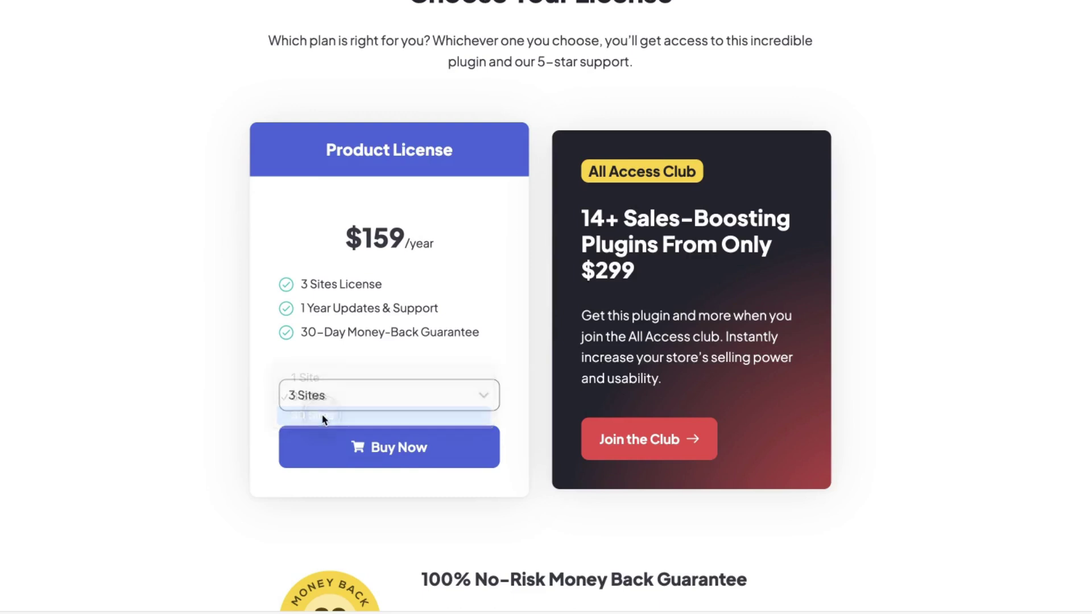
pyautogui.click(329, 416)
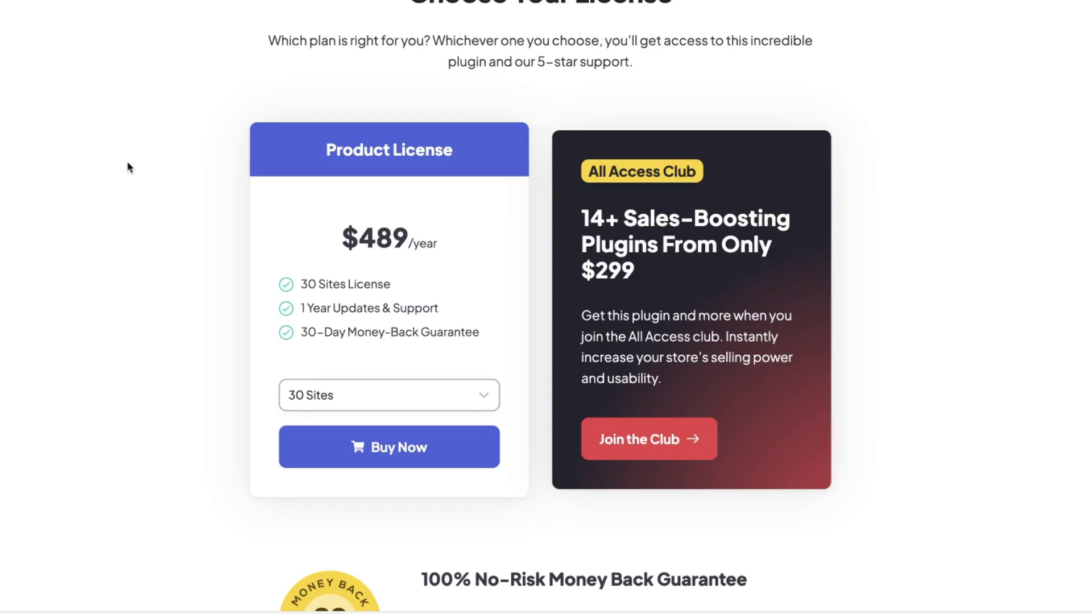
pyautogui.press('Home')
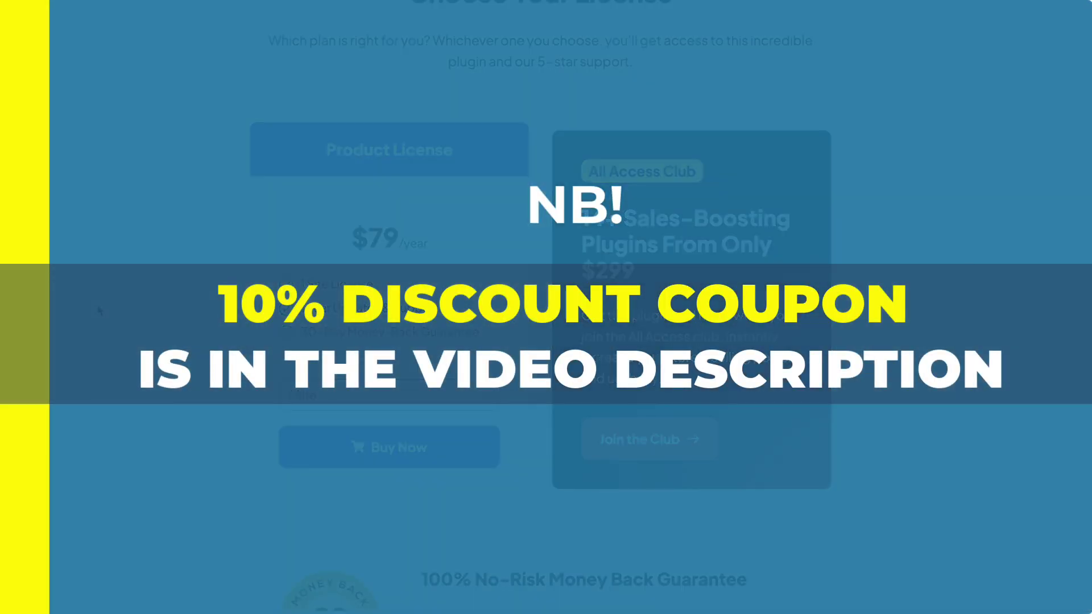
pyautogui.scroll(-3, 93, 200)
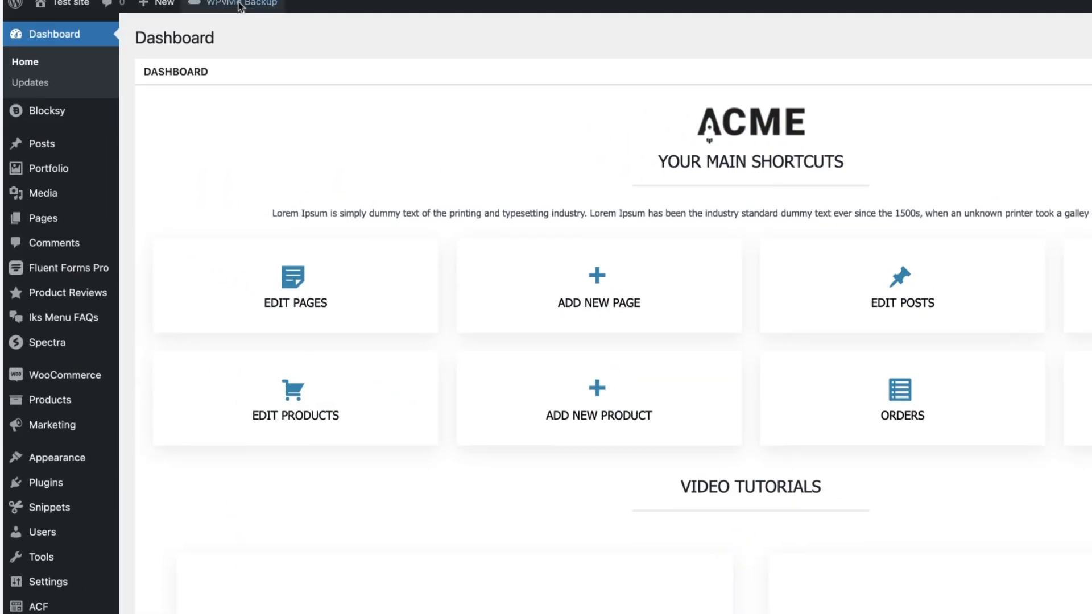
# Open the WooThumbs settings in the WordPress admin, look through the Dashboard section and show the Display settings.
pyautogui.moveTo(159, 446)
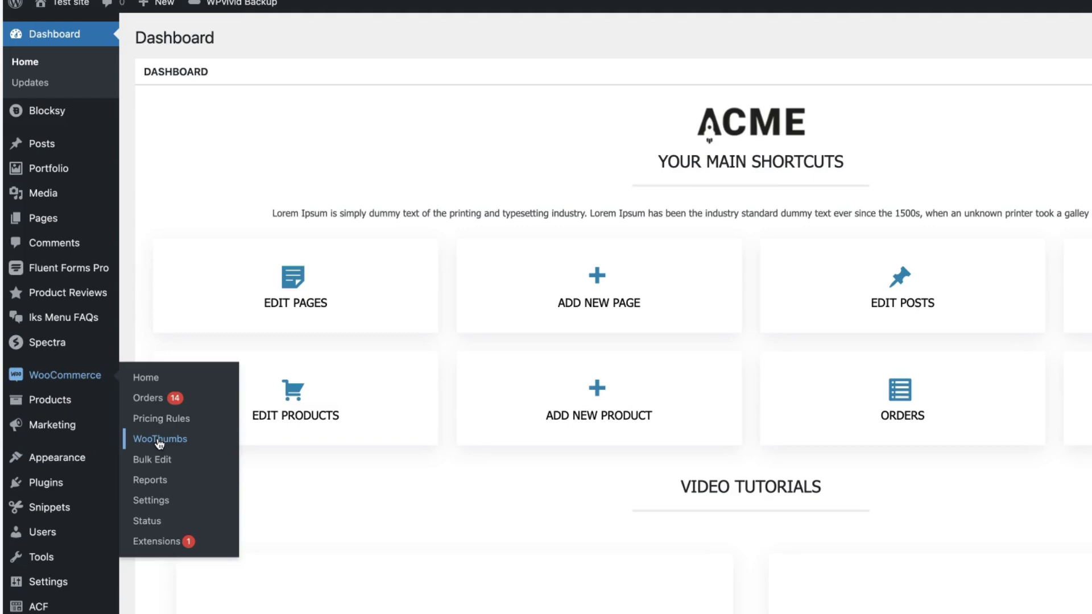
pyautogui.click(160, 439)
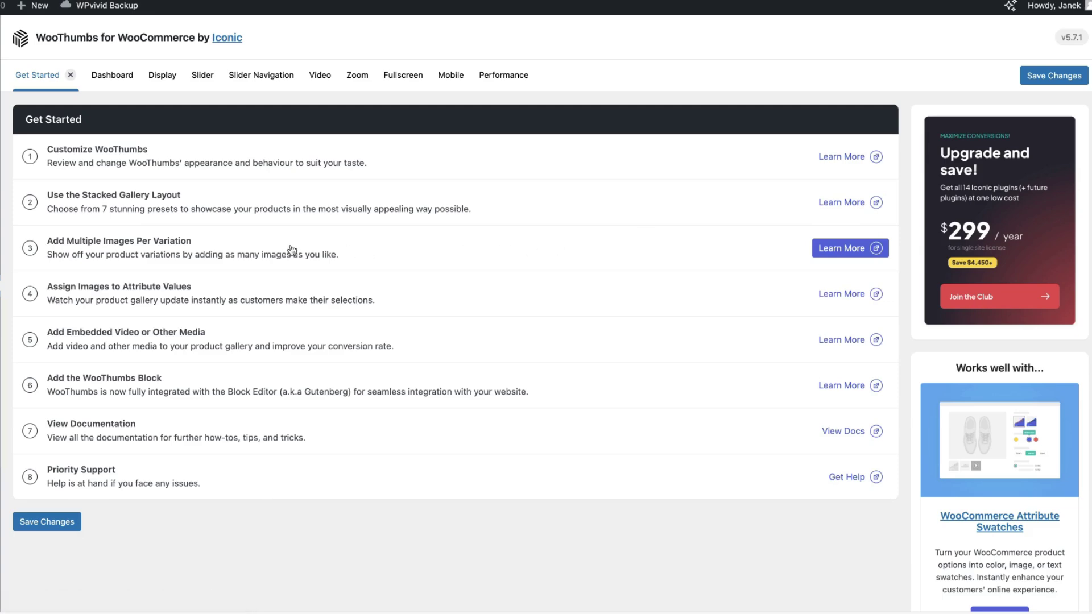
pyautogui.click(122, 74)
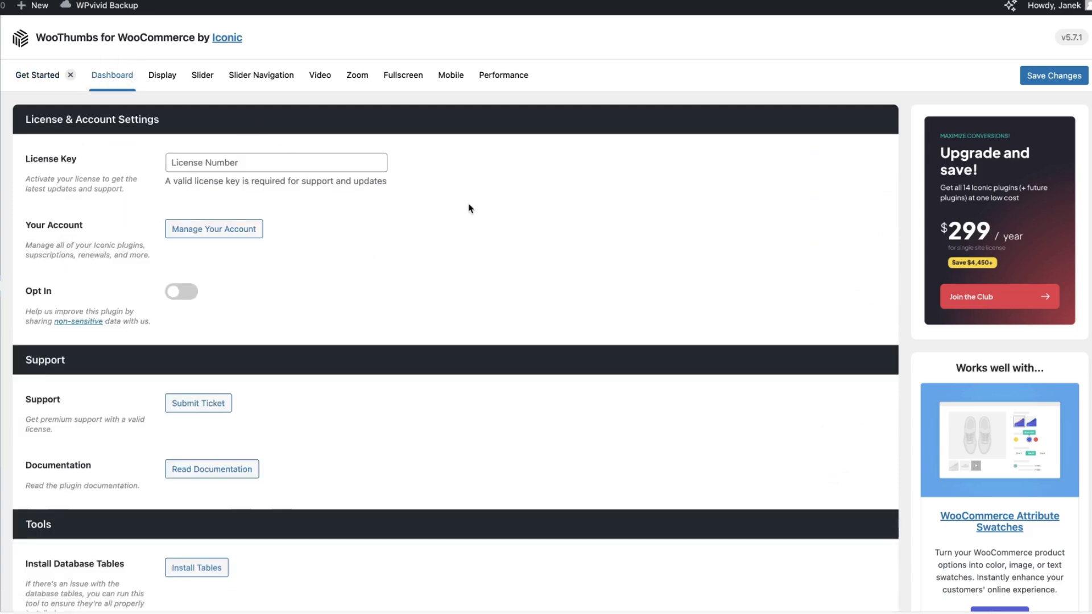
pyautogui.scroll(-2, 470, 206)
pyautogui.scroll(-2, 470, 207)
pyautogui.scroll(4, 468, 203)
pyautogui.click(159, 80)
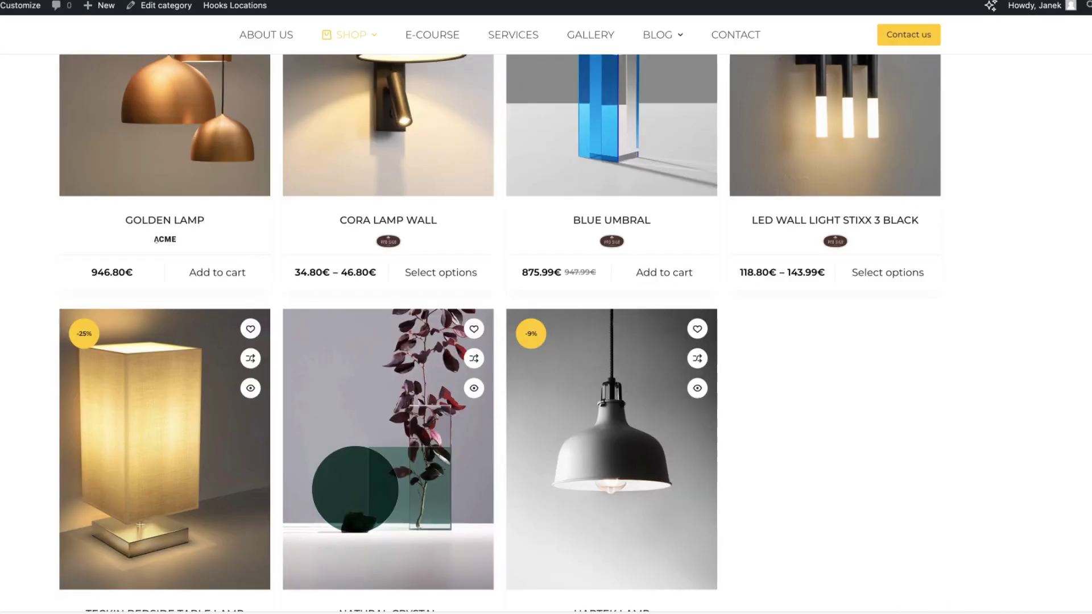
# Open the Golden Lamp product on the storefront and browse its gallery images and thumbnail strip.
pyautogui.click(163, 164)
pyautogui.scroll(-1, 390, 364)
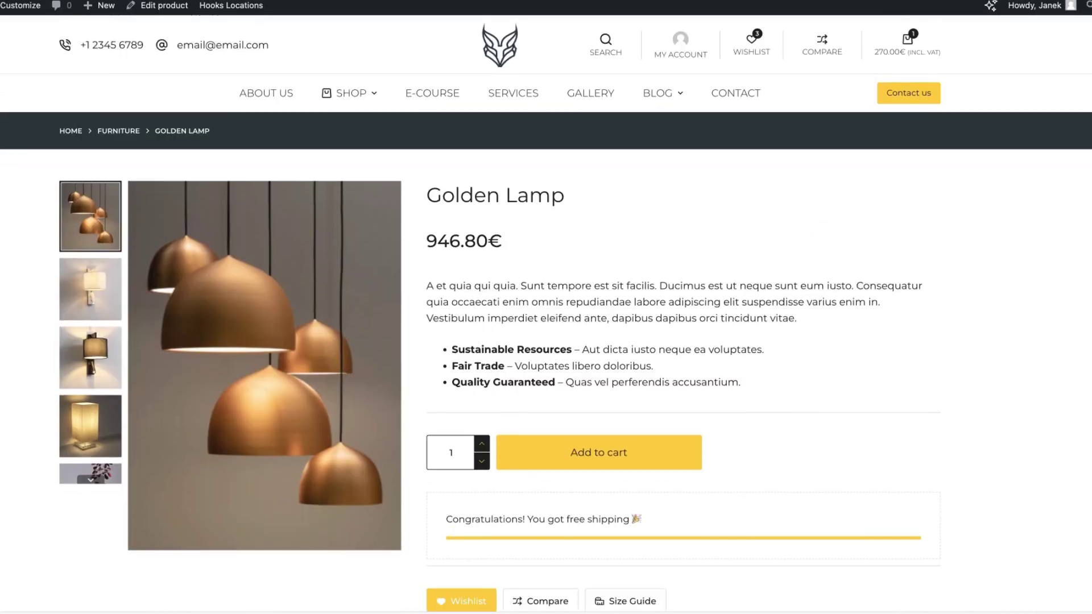
pyautogui.click(390, 365)
pyautogui.click(390, 365)
pyautogui.click(390, 367)
pyautogui.click(390, 367)
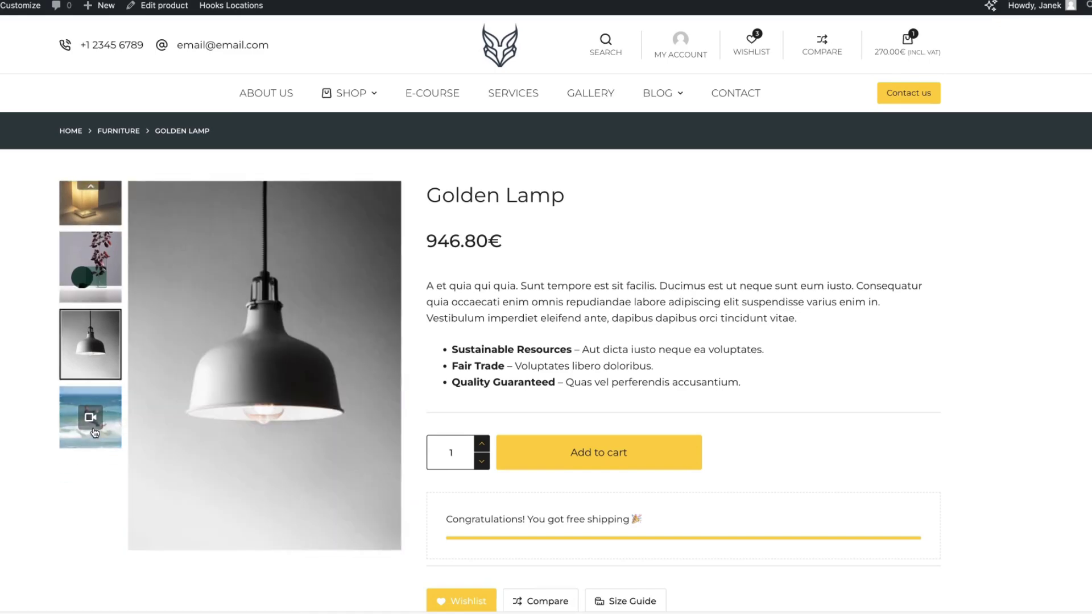
pyautogui.click(84, 186)
pyautogui.click(85, 186)
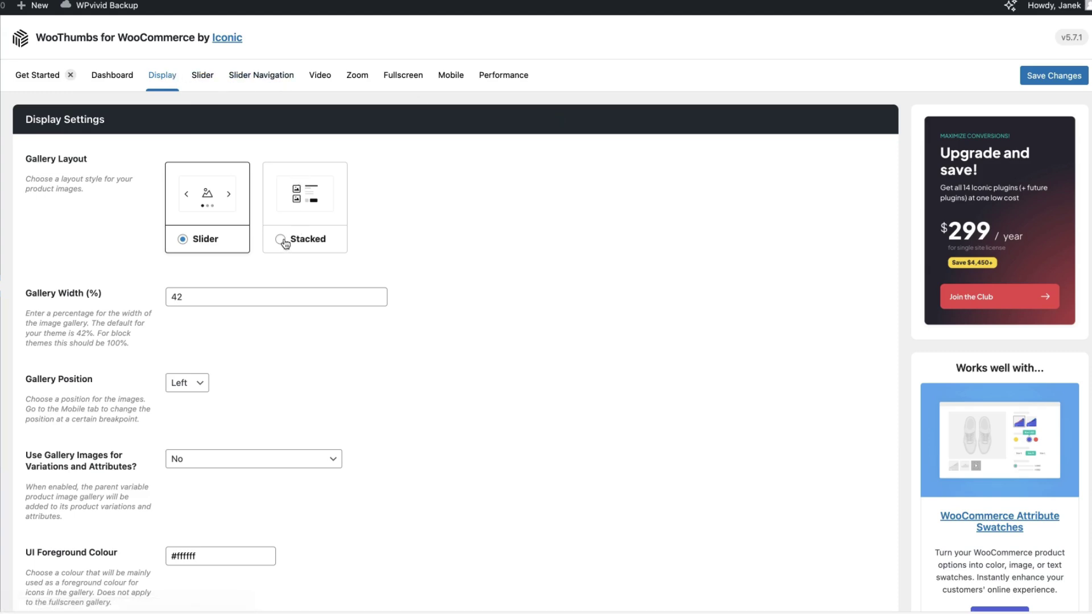
# Try the Stacked gallery layout in the Display settings and switch back to Slider.
pyautogui.click(314, 202)
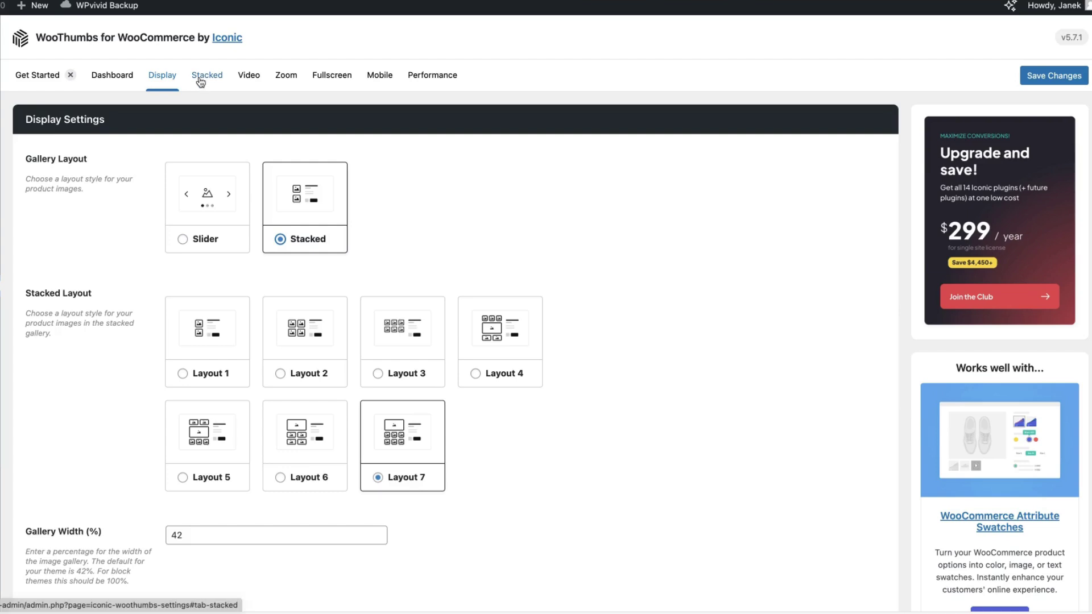
pyautogui.click(205, 191)
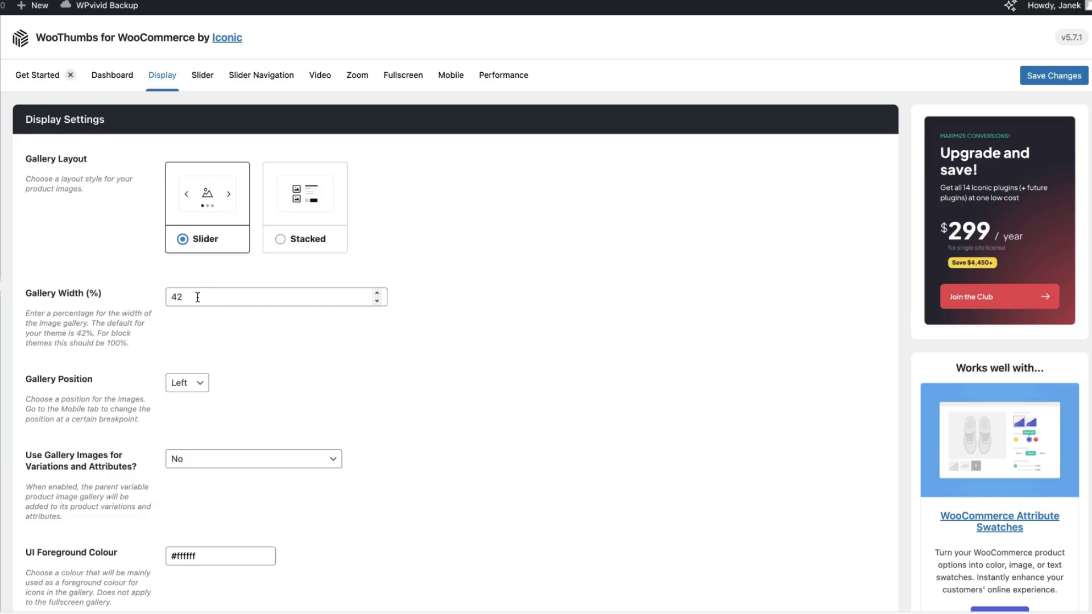
# Examine the remaining Display settings: gallery position, gallery images for variations, interface colours, icon options and image sizes.
pyautogui.scroll(-3, 198, 297)
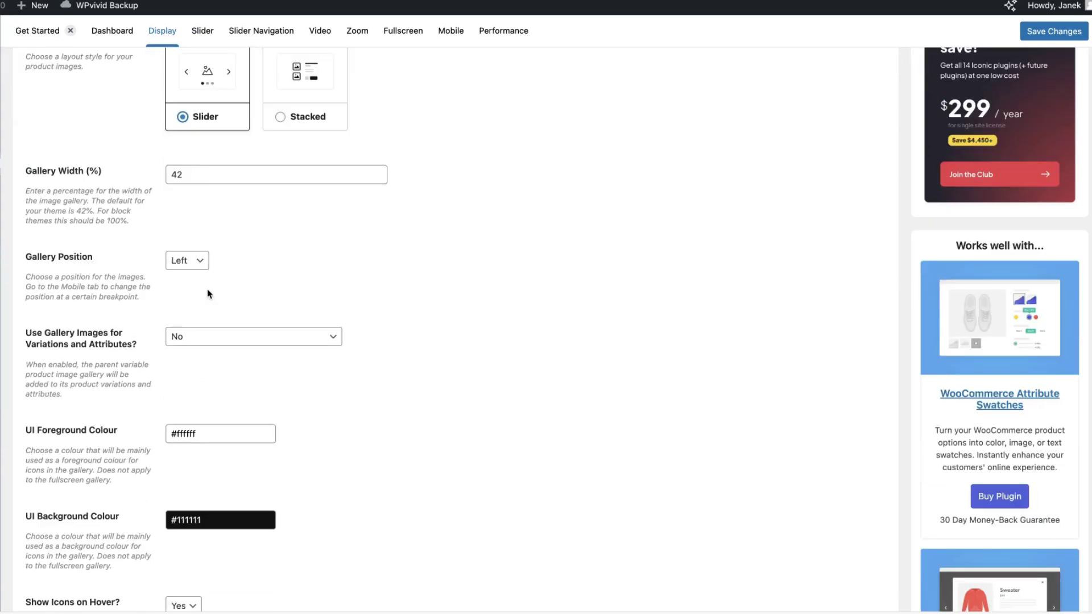
pyautogui.click(194, 260)
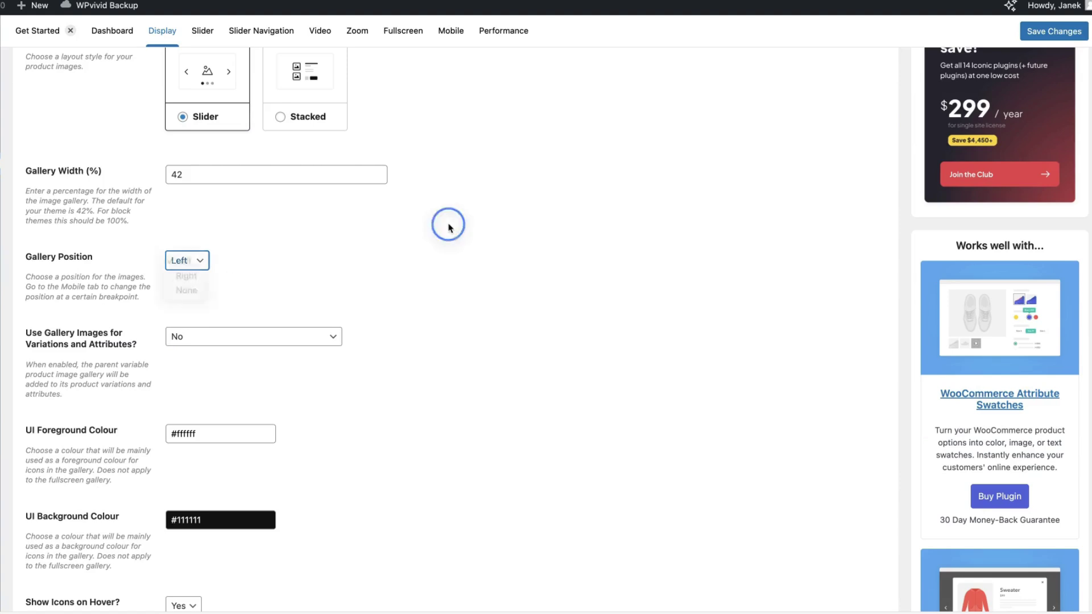
pyautogui.scroll(-2, 446, 224)
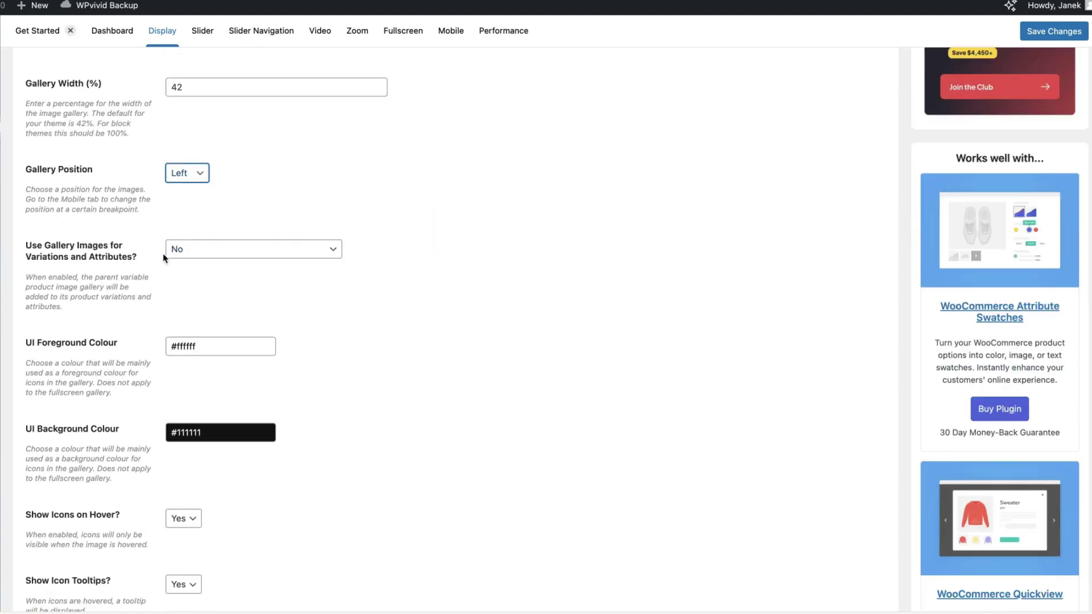
pyautogui.click(228, 253)
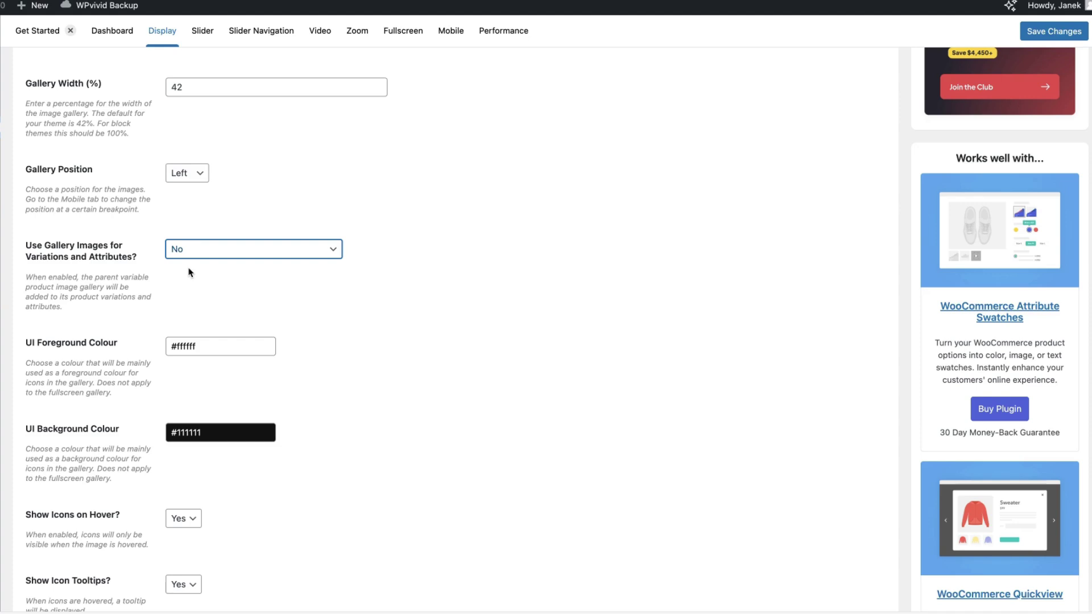
pyautogui.scroll(-3, 351, 321)
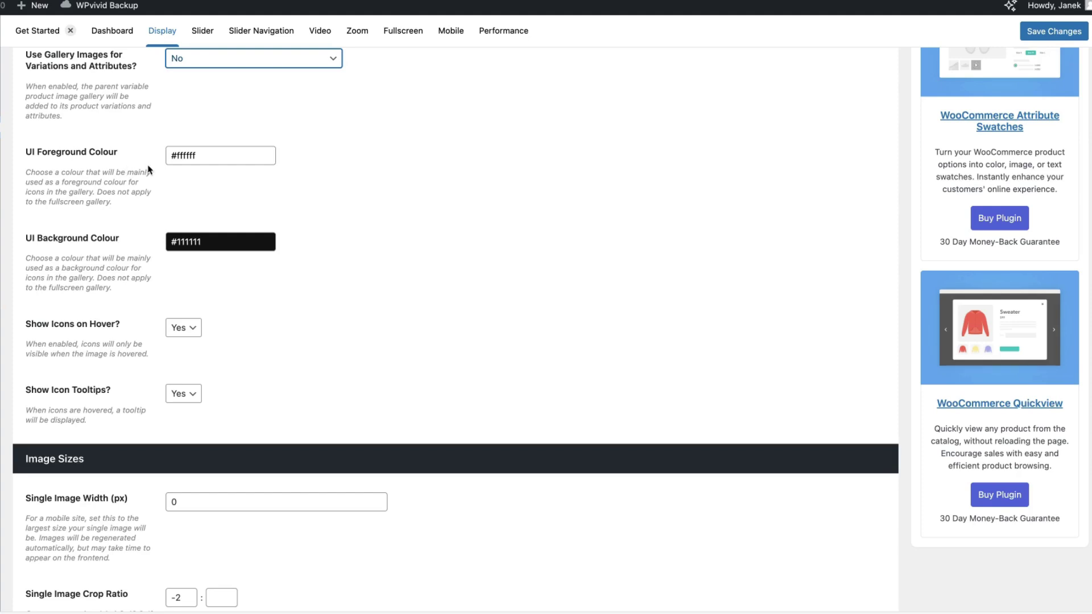
pyautogui.scroll(-2, 222, 284)
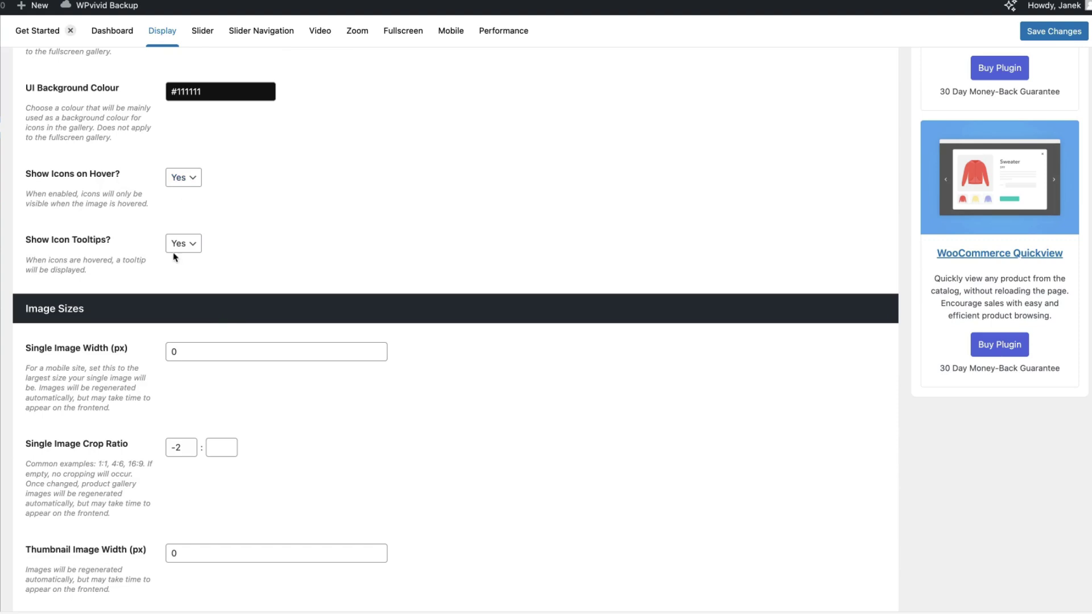
pyautogui.scroll(-3, 182, 250)
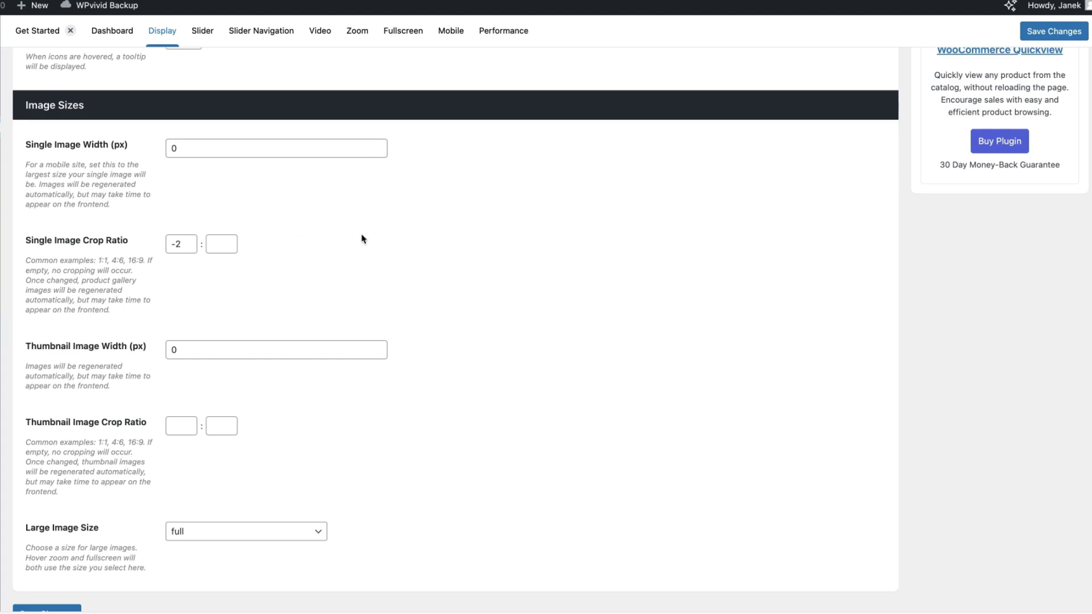
pyautogui.scroll(-1, 360, 236)
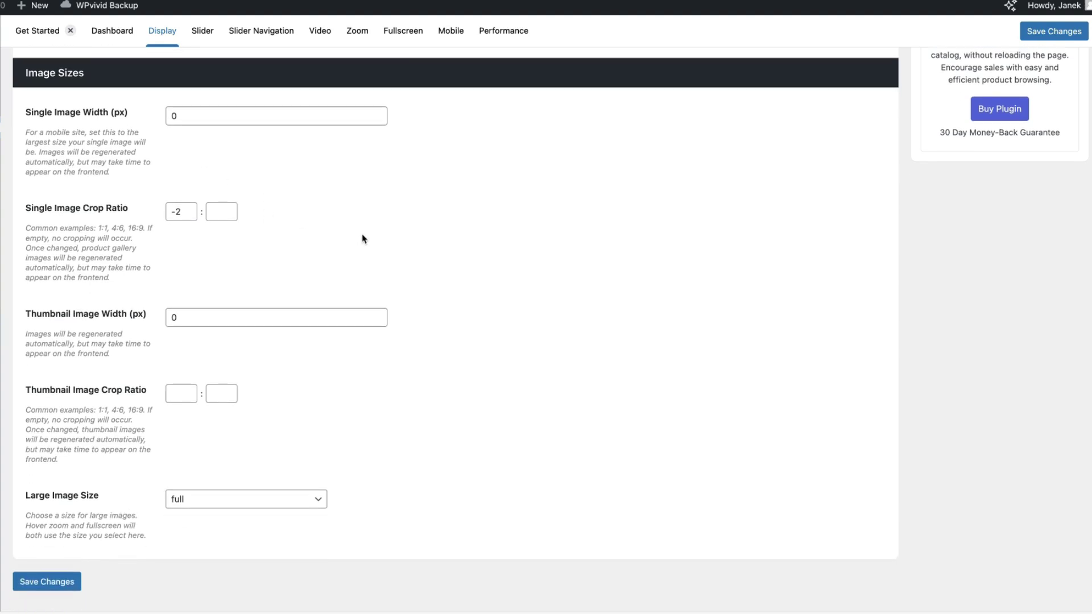
# Try a single image crop ratio of 1:1 in the image size settings.
pyautogui.doubleClick(176, 212)
pyautogui.write('1')
pyautogui.click(213, 212)
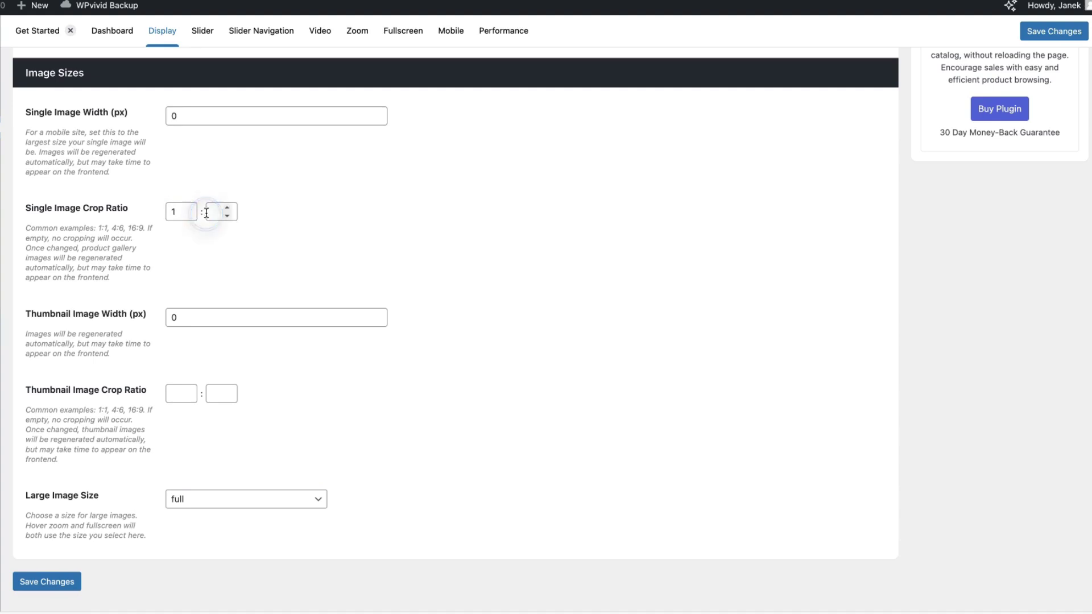
pyautogui.write('1')
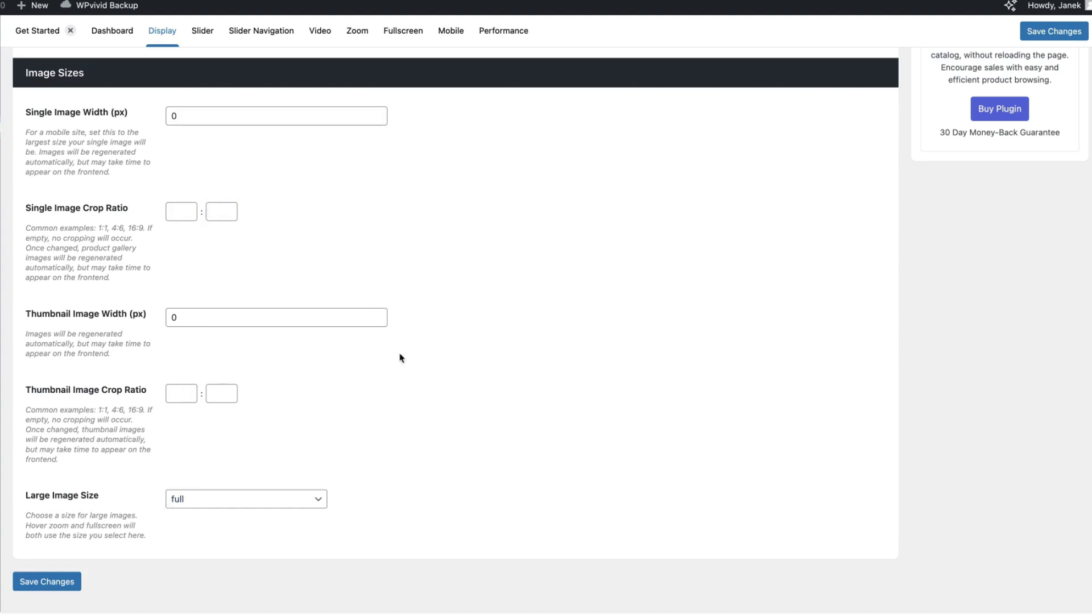
# Review the carousel settings for the slider, from the transition mode and autoplay down to the lazyload mode.
pyautogui.scroll(15, 430, 341)
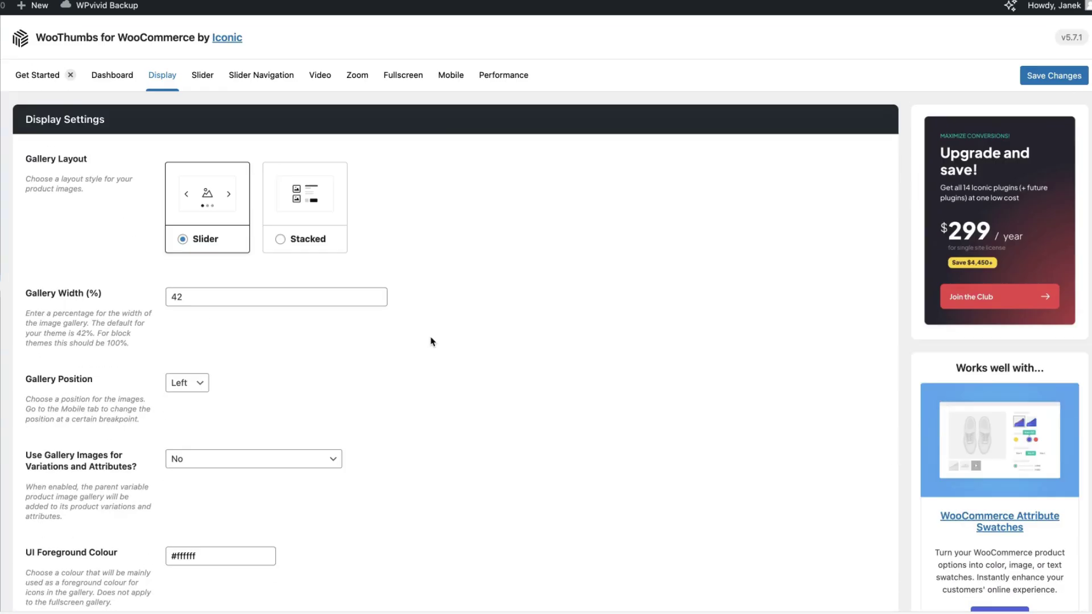
pyautogui.click(209, 79)
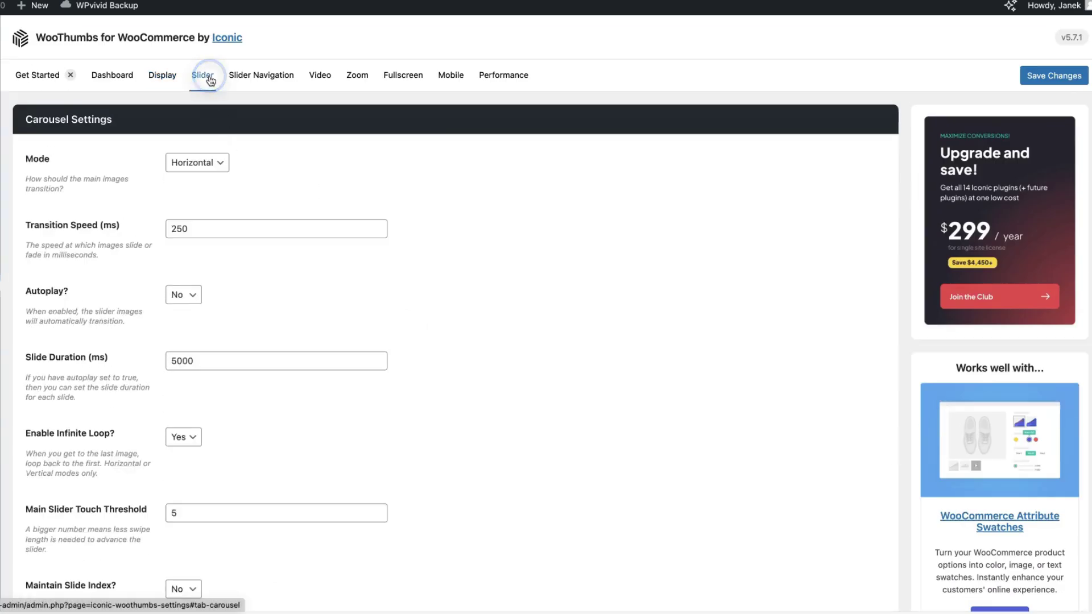
pyautogui.click(197, 168)
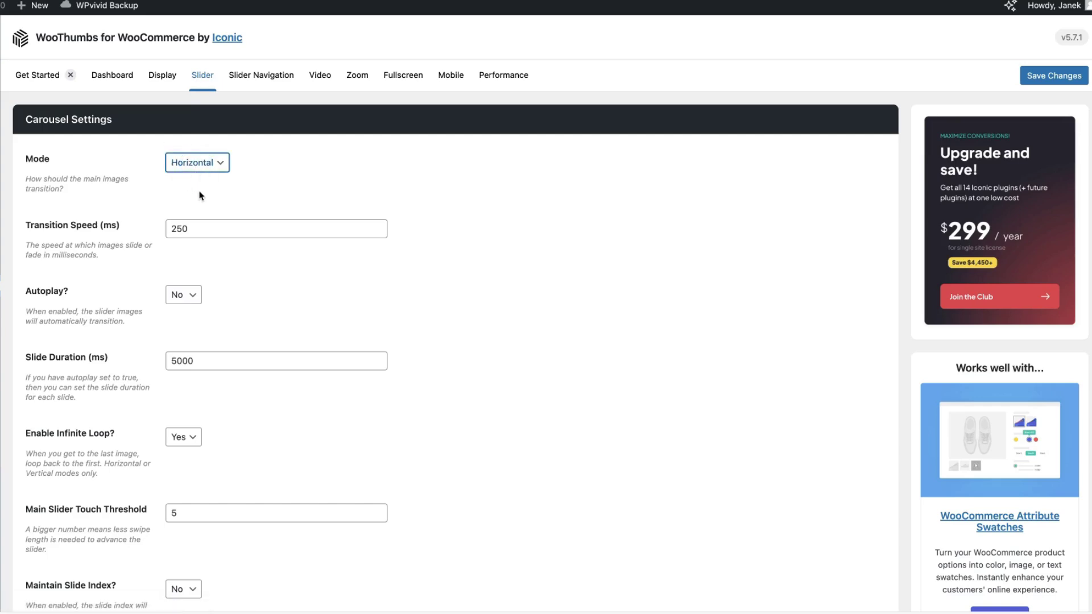
pyautogui.scroll(-3, 232, 244)
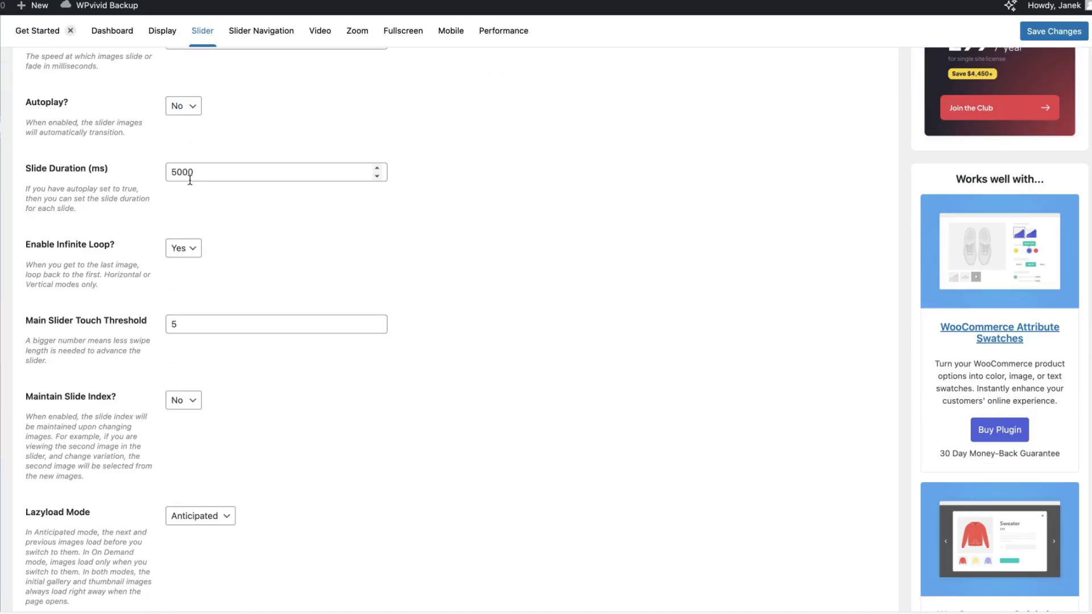
pyautogui.scroll(-2, 219, 234)
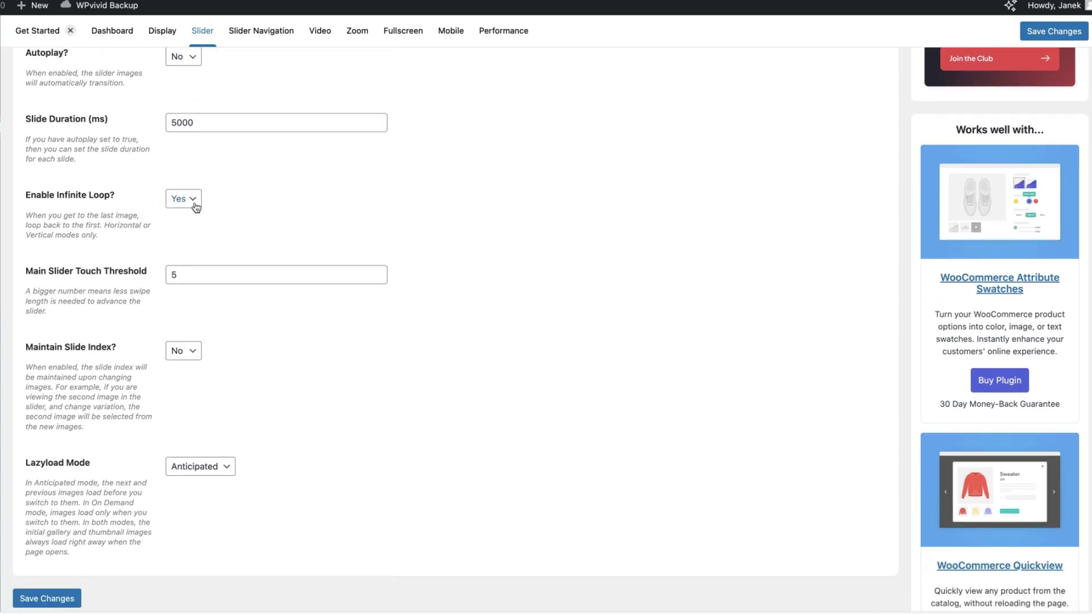
pyautogui.scroll(-3, 195, 238)
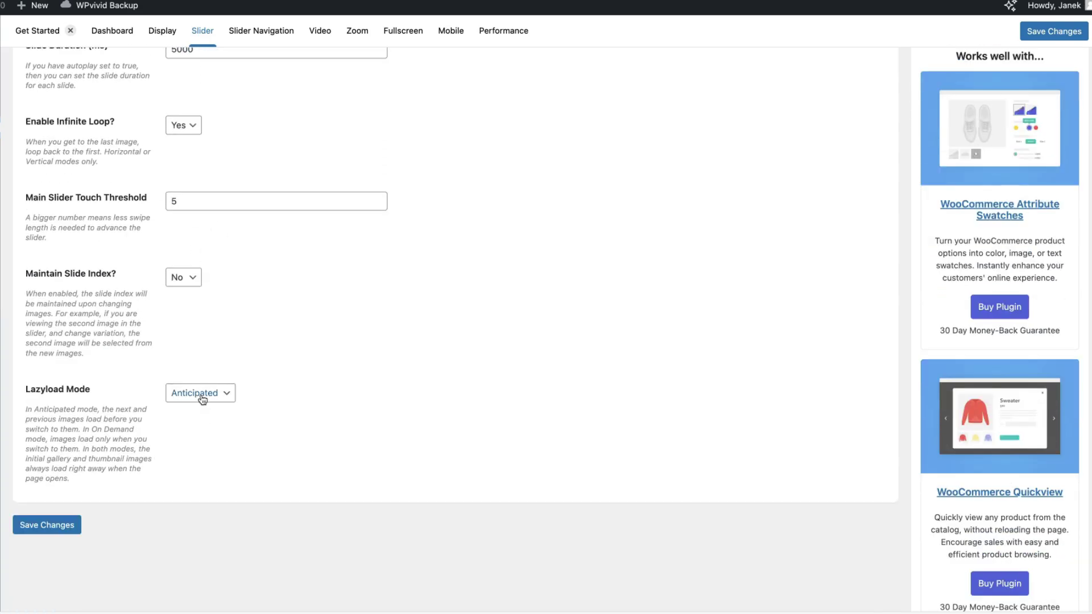
pyautogui.scroll(12, 343, 290)
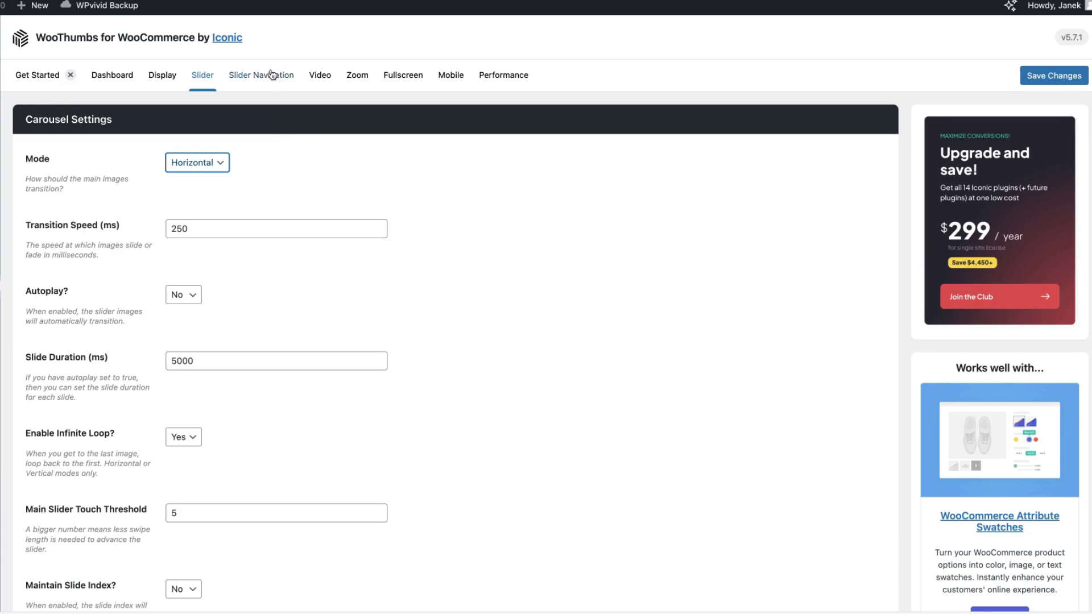
# Open the Slider Navigation settings and review the arrow and thumbnail options, keeping the thumbnails type on Sliding Thumbnails.
pyautogui.click(254, 86)
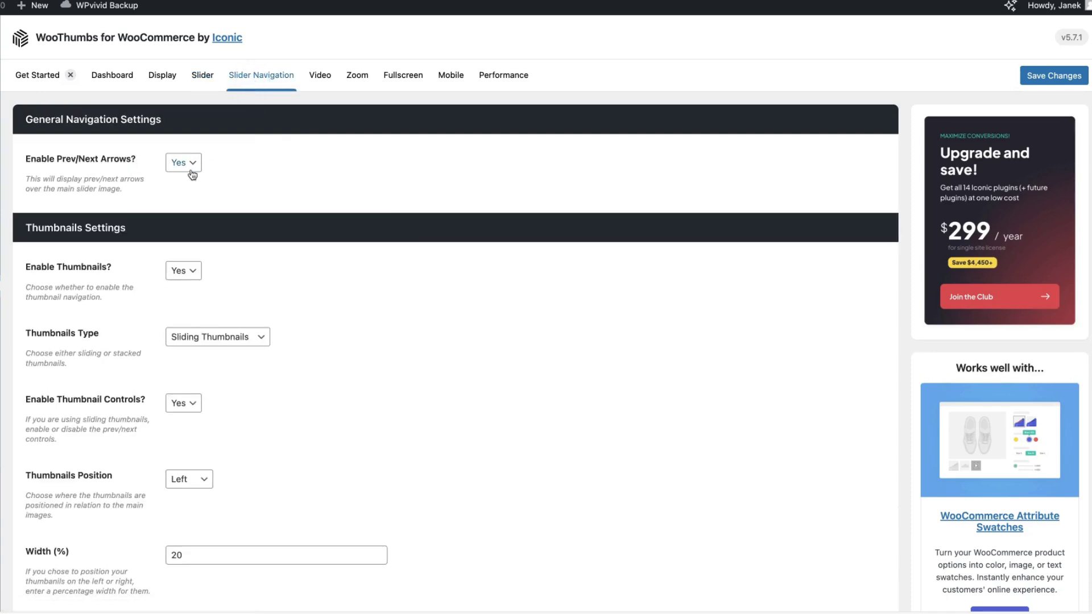
pyautogui.scroll(-1, 205, 260)
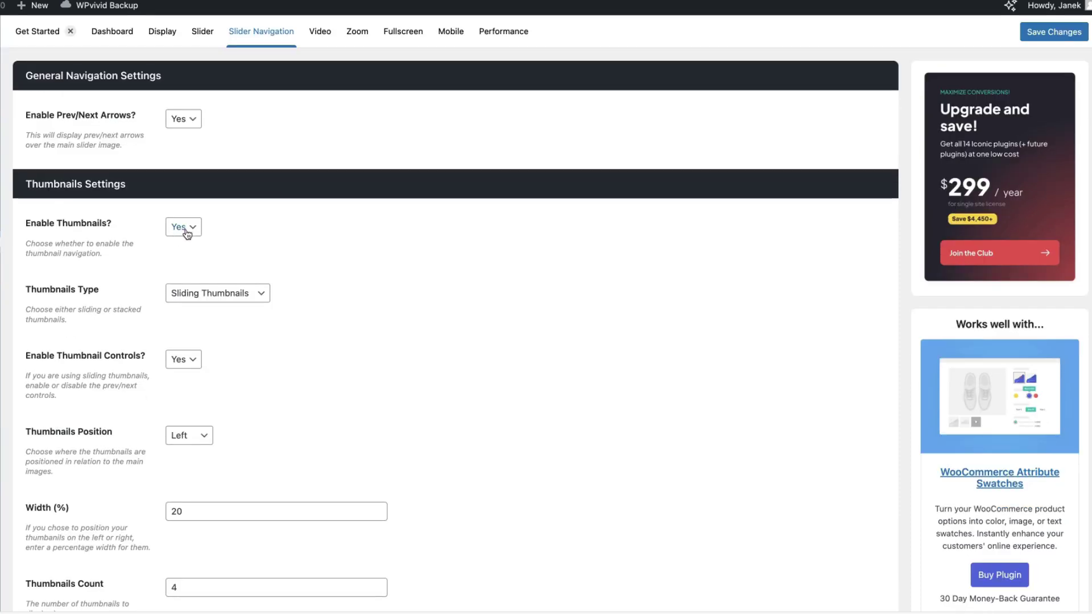
pyautogui.scroll(-2, 341, 245)
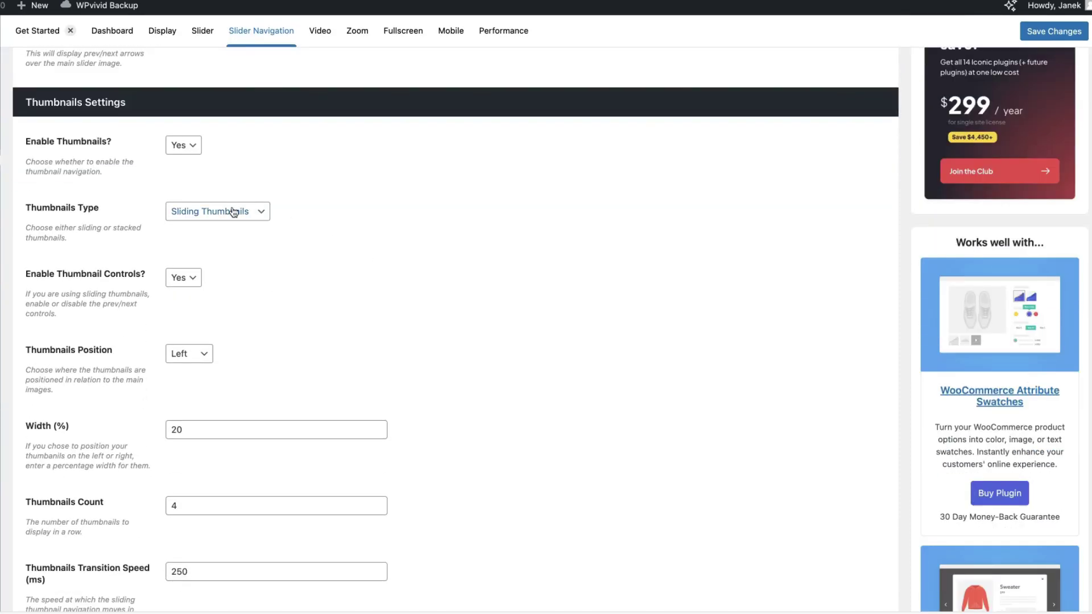
pyautogui.click(232, 211)
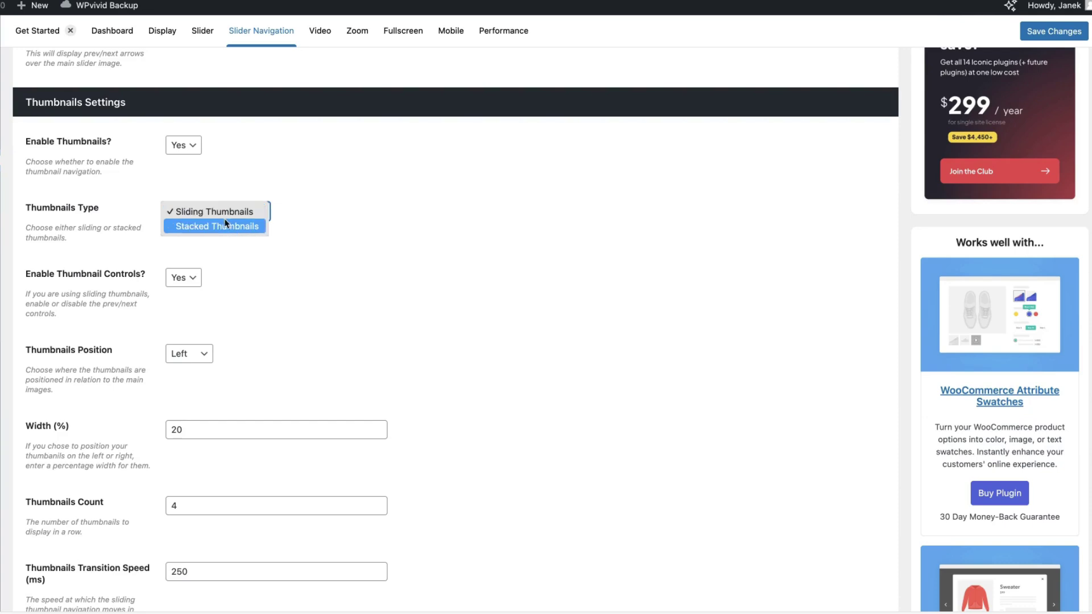
pyautogui.click(224, 225)
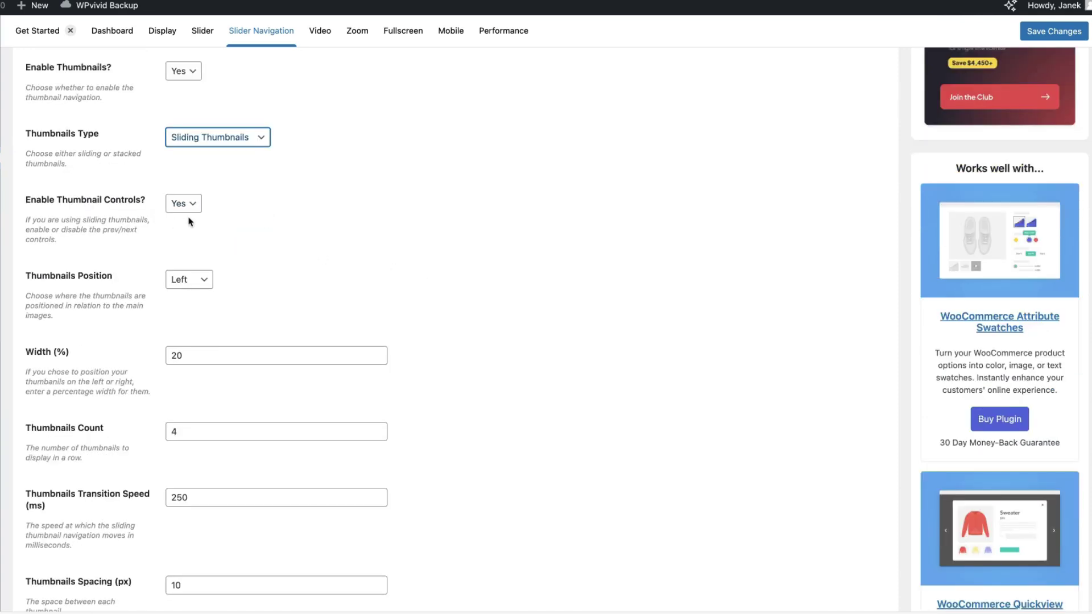
# Set the thumbnails position to Right and save the slider navigation settings.
pyautogui.click(190, 287)
pyautogui.click(193, 286)
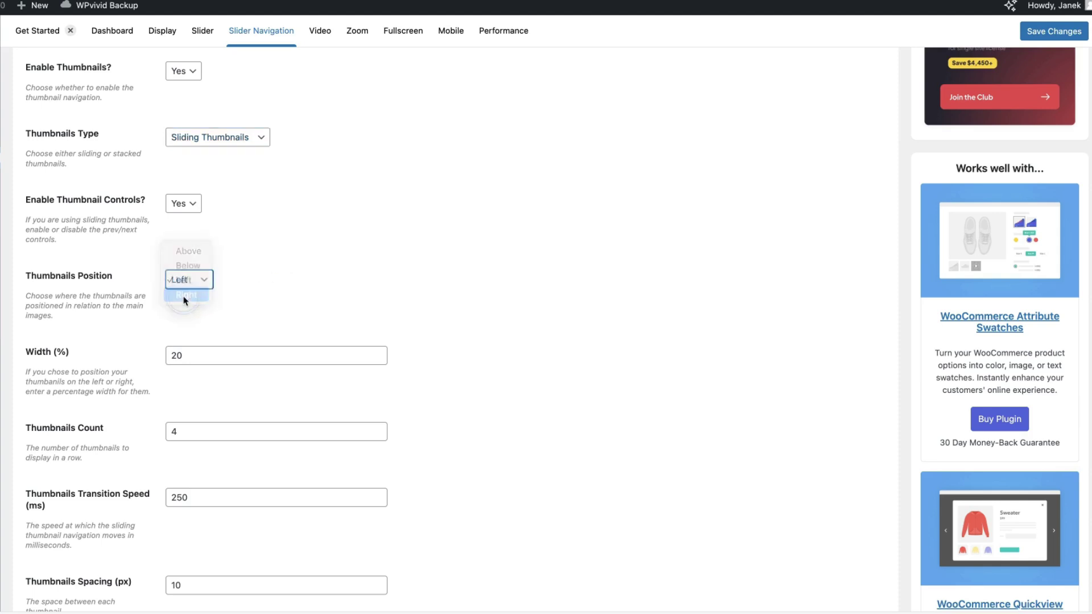
pyautogui.click(184, 297)
pyautogui.scroll(-5, 449, 302)
pyautogui.click(47, 544)
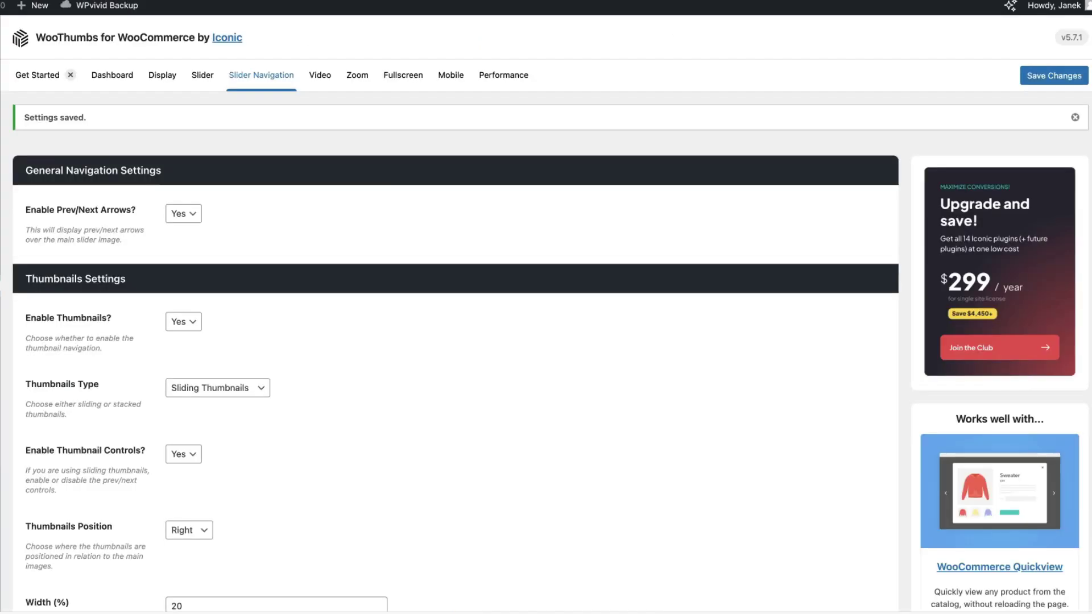
# Switch the thumbnails position back to Left.
pyautogui.scroll(-4, 192, 362)
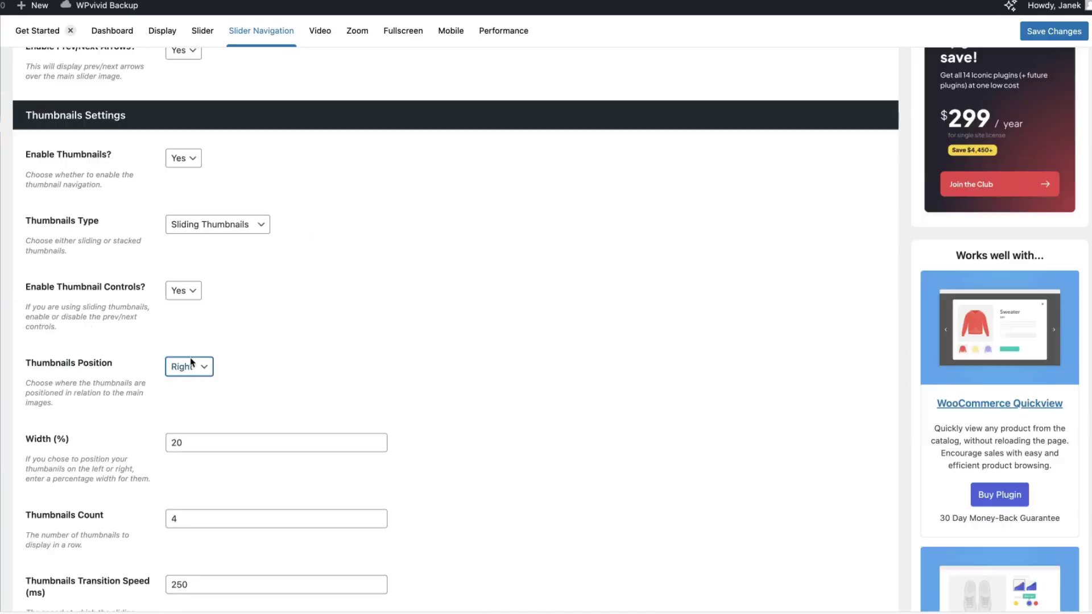
pyautogui.click(189, 354)
pyautogui.click(188, 350)
pyautogui.scroll(-3, 494, 319)
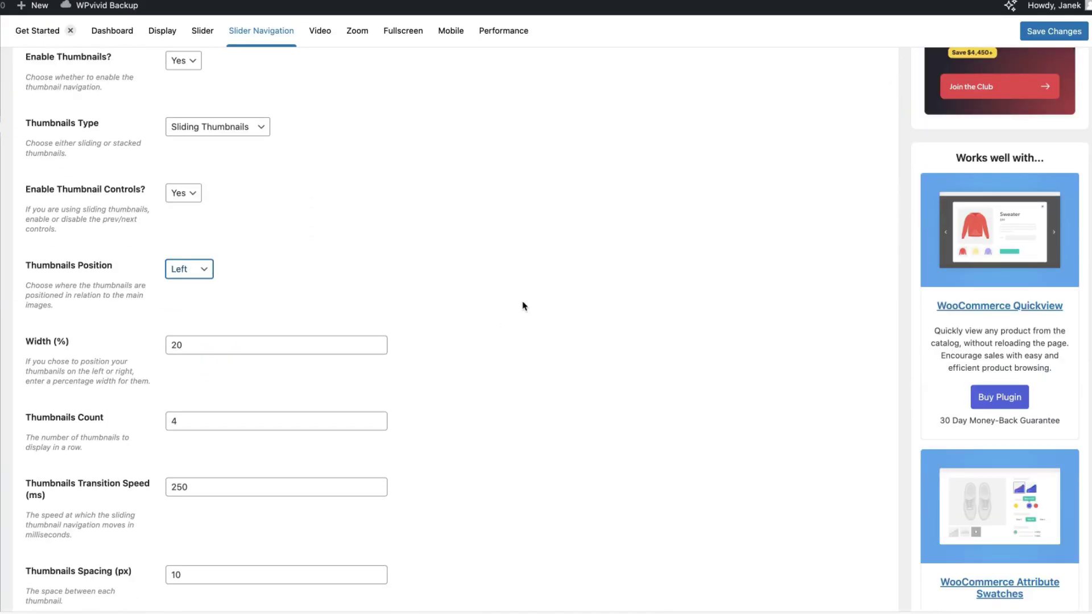
# Set the thumbnails count to 6 and save the slider navigation settings.
pyautogui.scroll(-3, 520, 311)
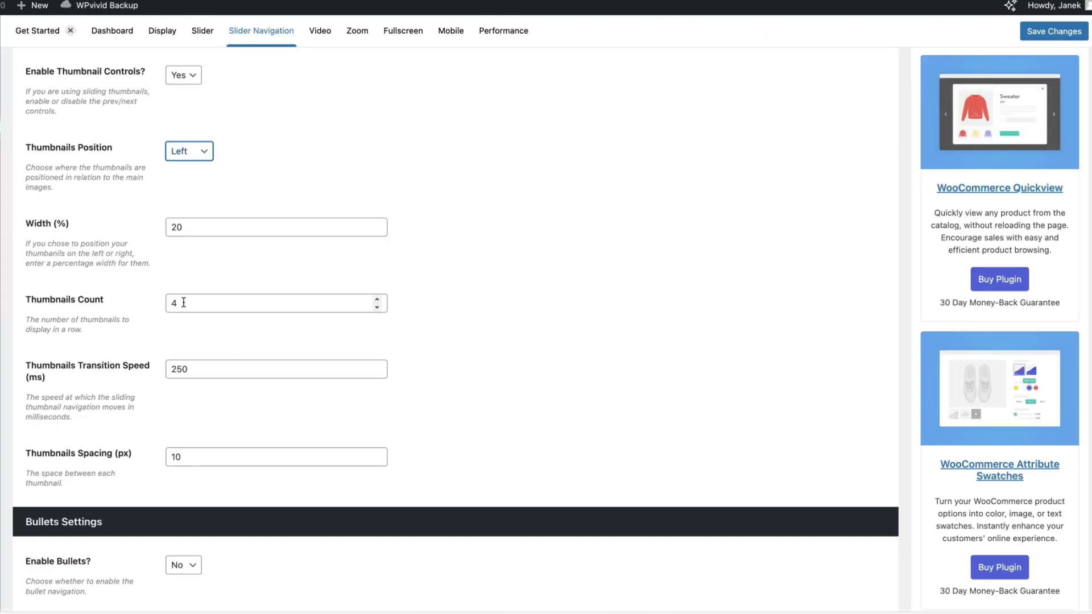
pyautogui.doubleClick(183, 302)
pyautogui.write('6')
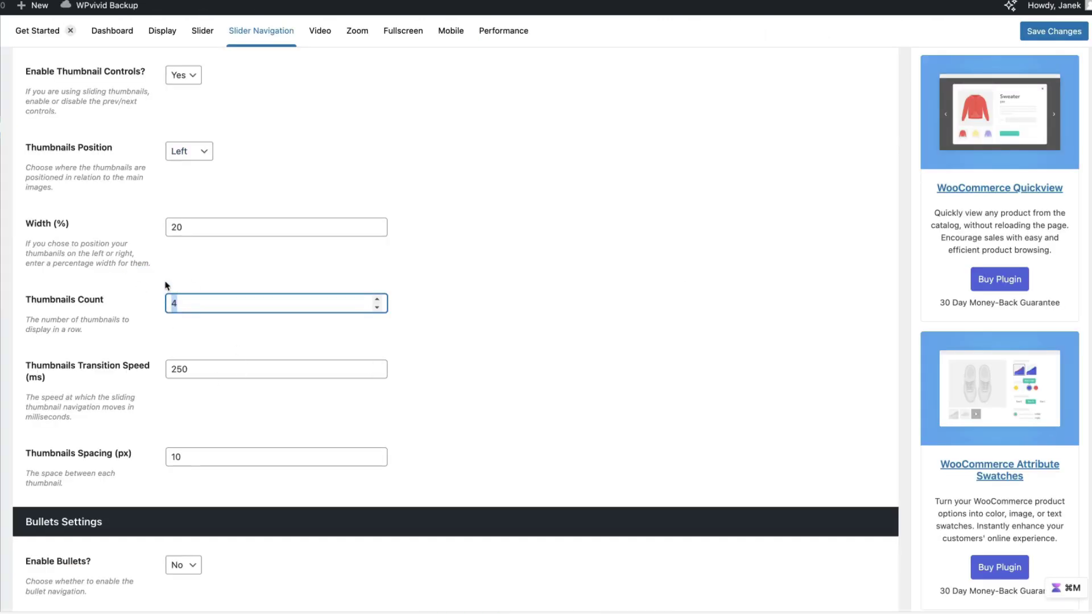
pyautogui.click(551, 383)
pyautogui.scroll(-2, 548, 398)
pyautogui.click(20, 550)
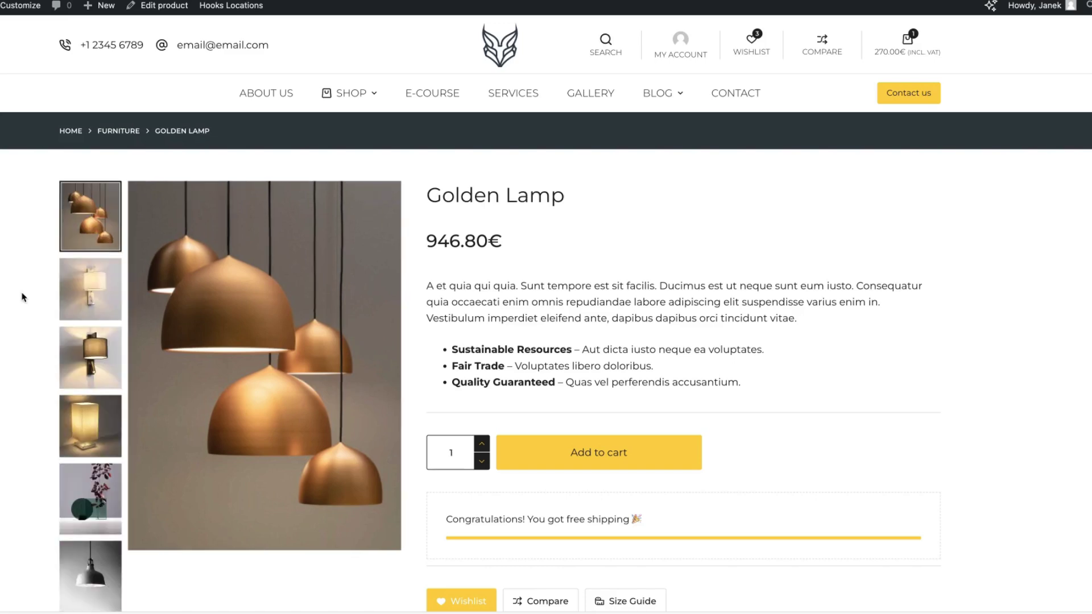
# Check the Golden Lamp product gallery, then return the thumbnails count to 4 in the plugin settings.
pyautogui.scroll(-3, 22, 294)
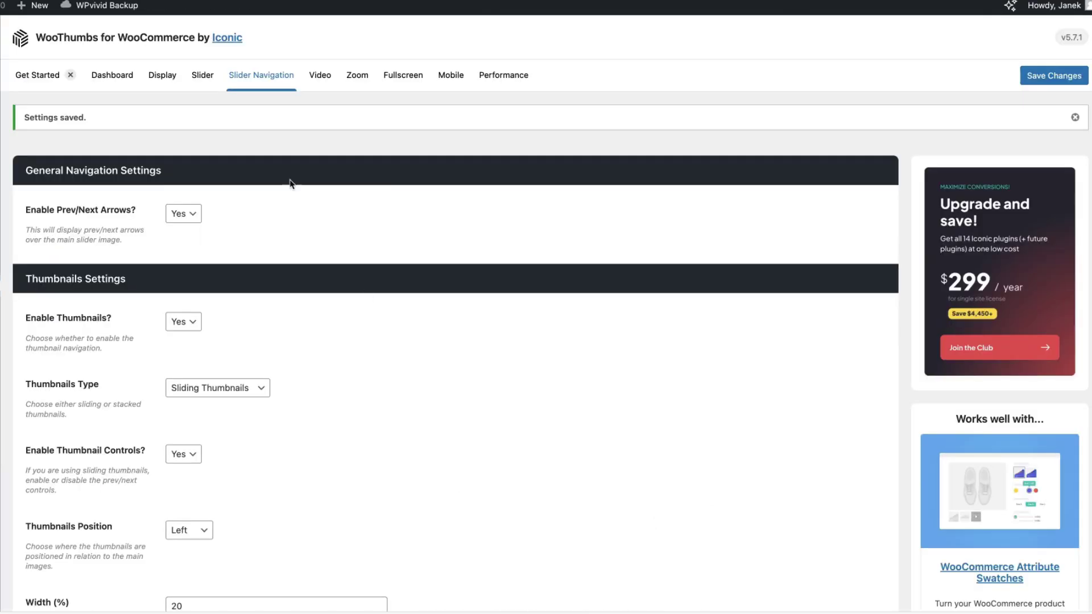
pyautogui.scroll(-5, 370, 382)
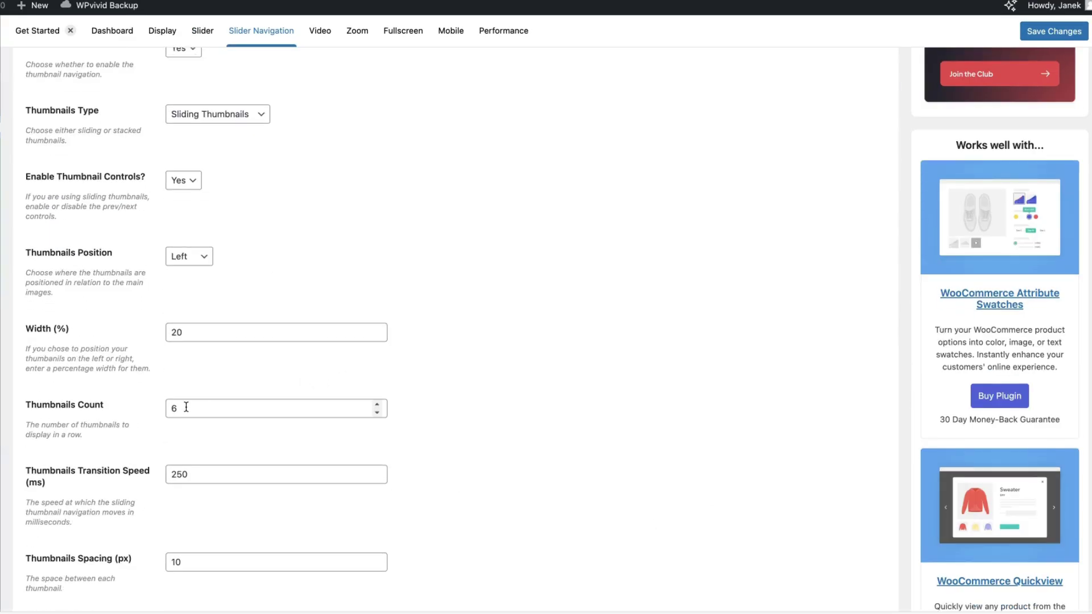
pyautogui.doubleClick(186, 407)
pyautogui.write('4')
# Enable bullets for the slider navigation, save the settings and check the product page gallery.
pyautogui.scroll(-3, 625, 352)
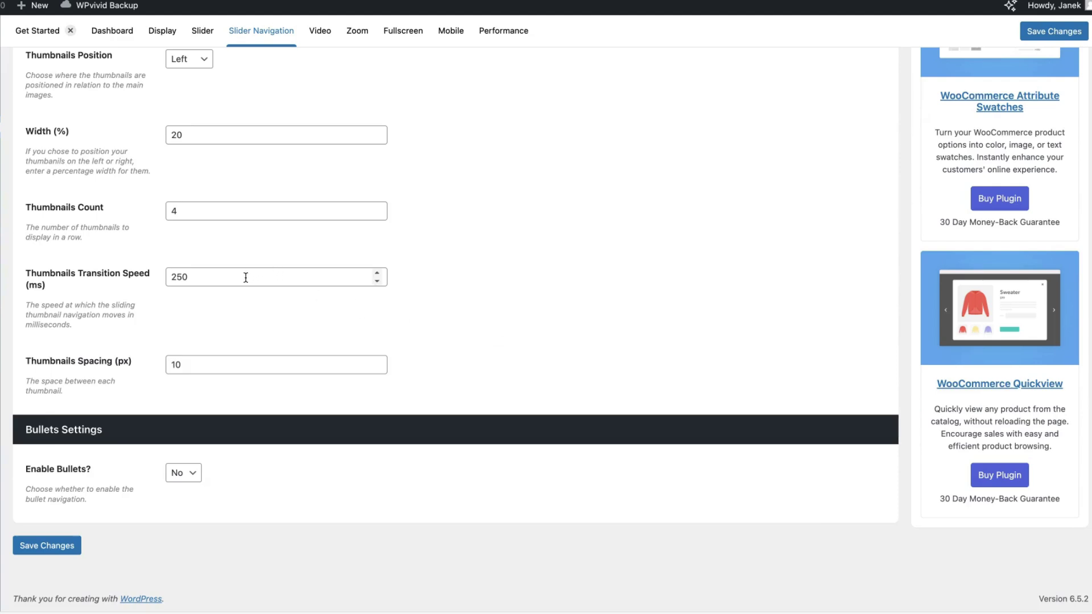
pyautogui.click(258, 540)
pyautogui.click(183, 472)
pyautogui.click(180, 455)
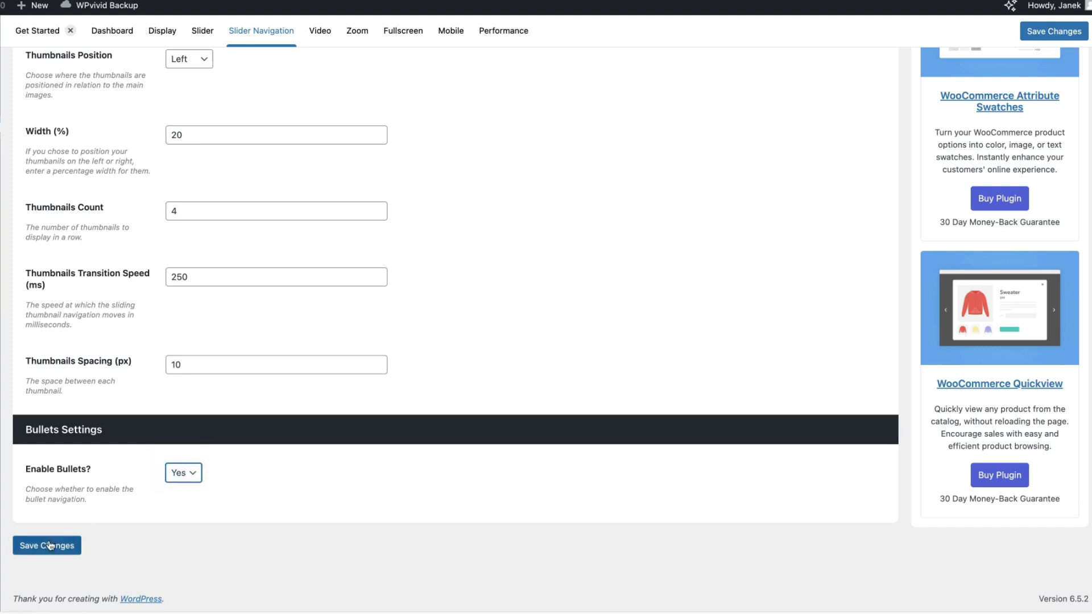
pyautogui.click(49, 545)
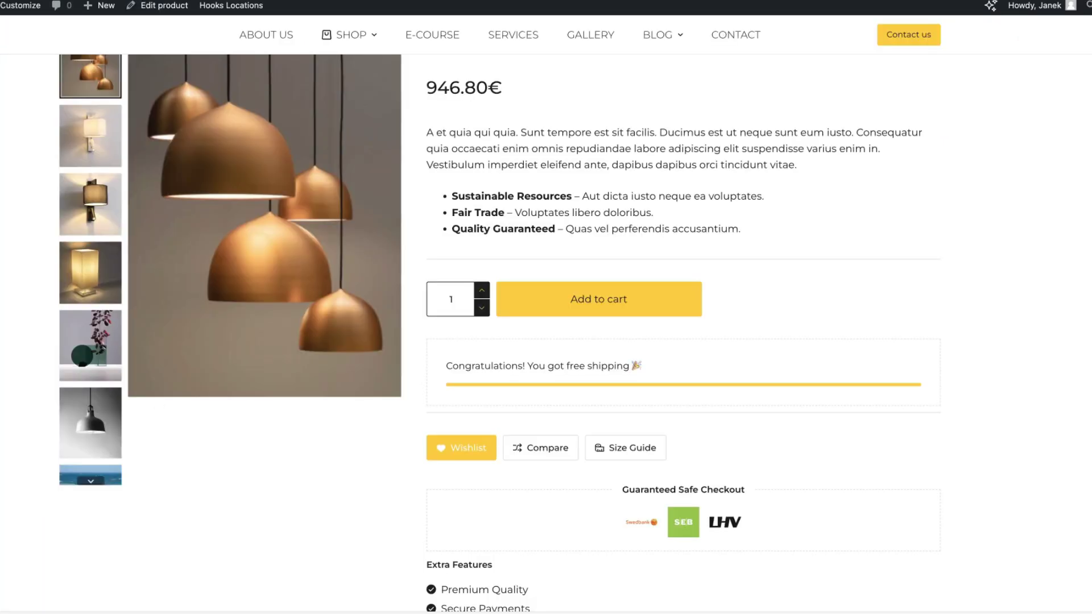
pyautogui.scroll(2, 264, 284)
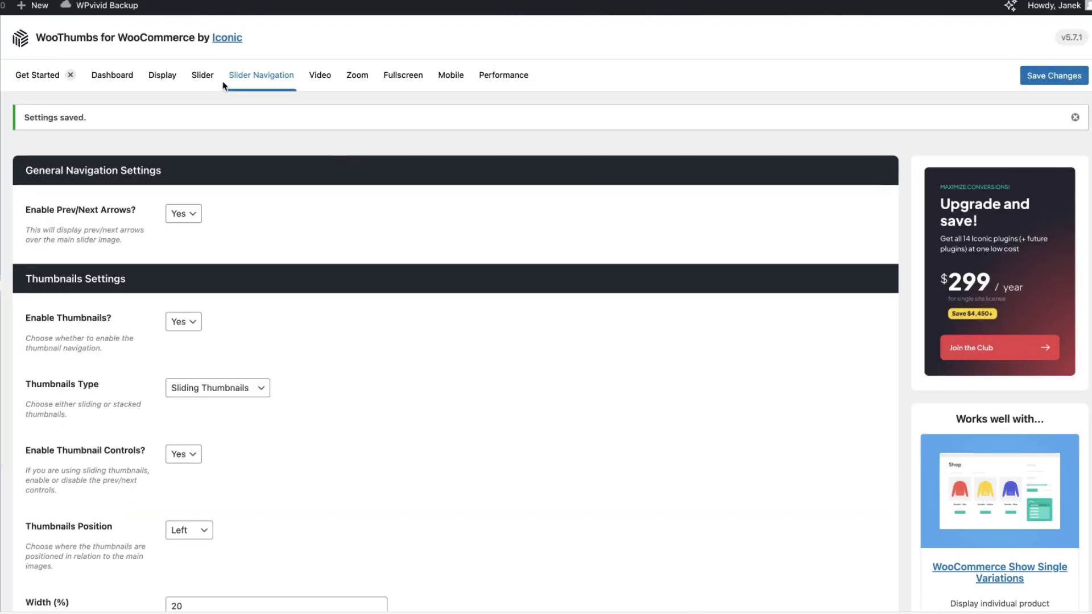
# Switch the gallery layout to Stacked with Layout 1 in the Display settings and save.
pyautogui.click(163, 75)
pyautogui.click(306, 257)
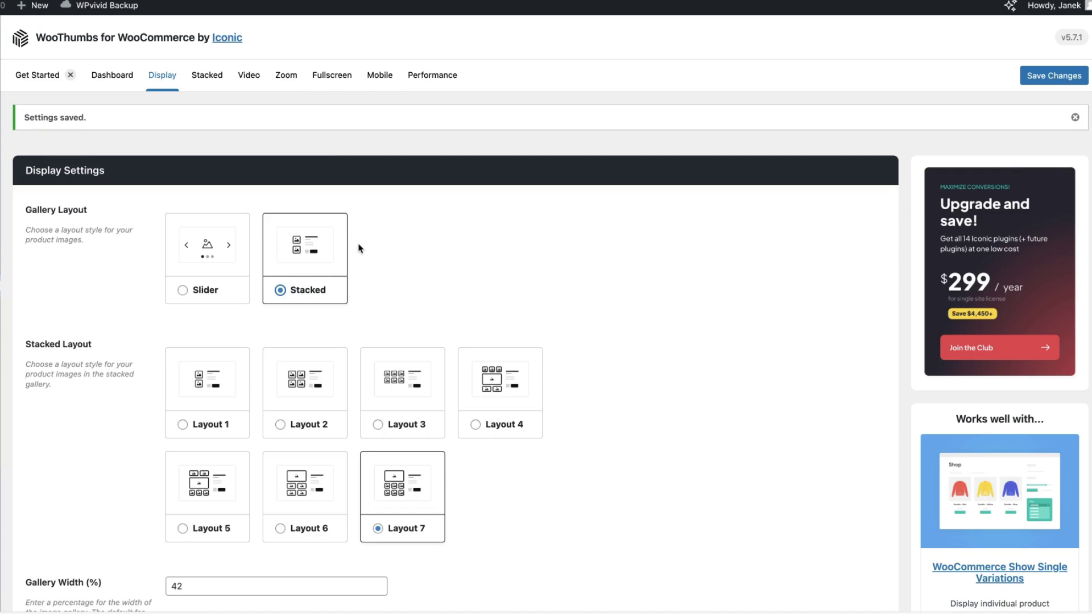
pyautogui.scroll(-3, 359, 248)
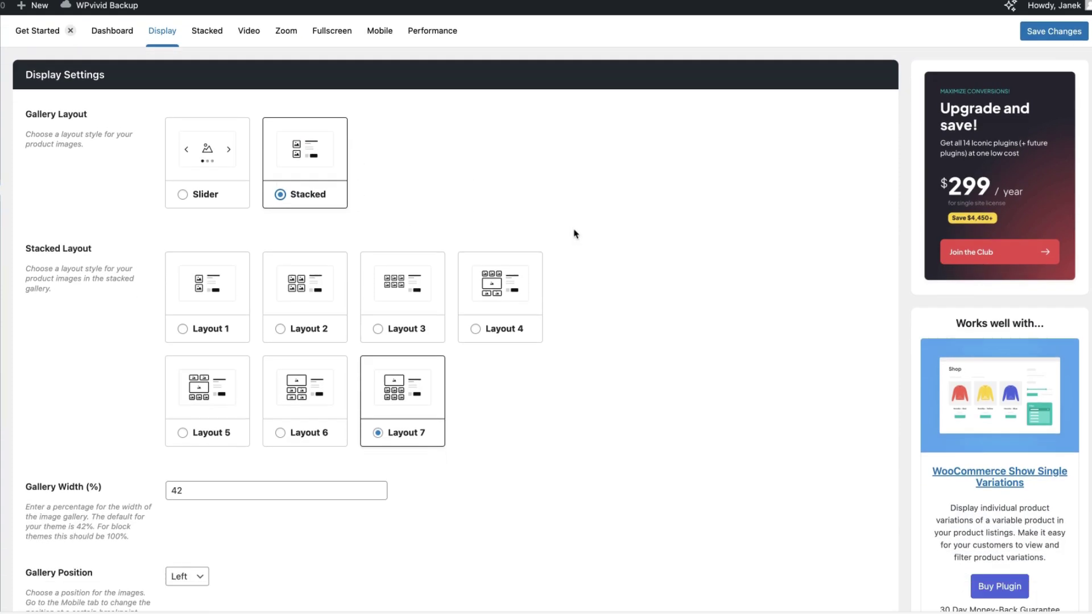
pyautogui.click(206, 290)
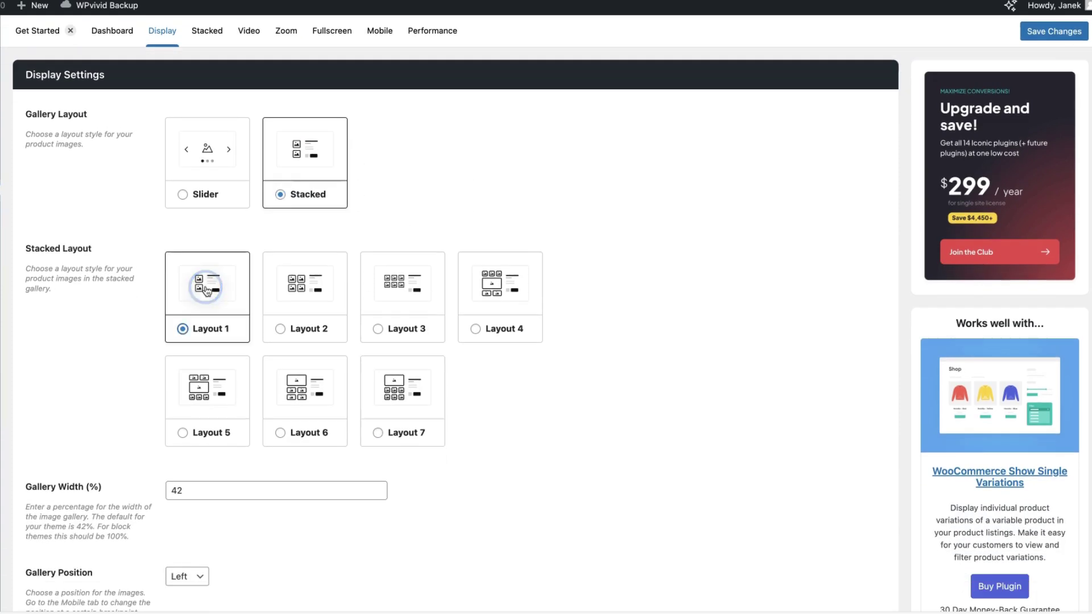
pyautogui.scroll(-15, 238, 375)
pyautogui.click(45, 544)
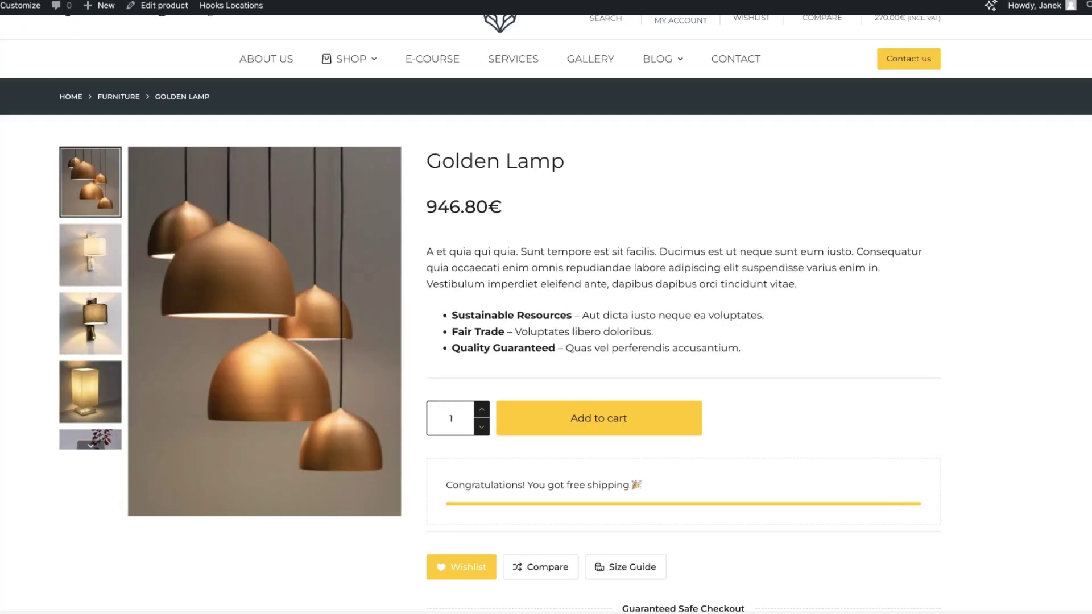
# Reload the Golden Lamp product page and look through its stacked gallery images.
pyautogui.press('super+r')
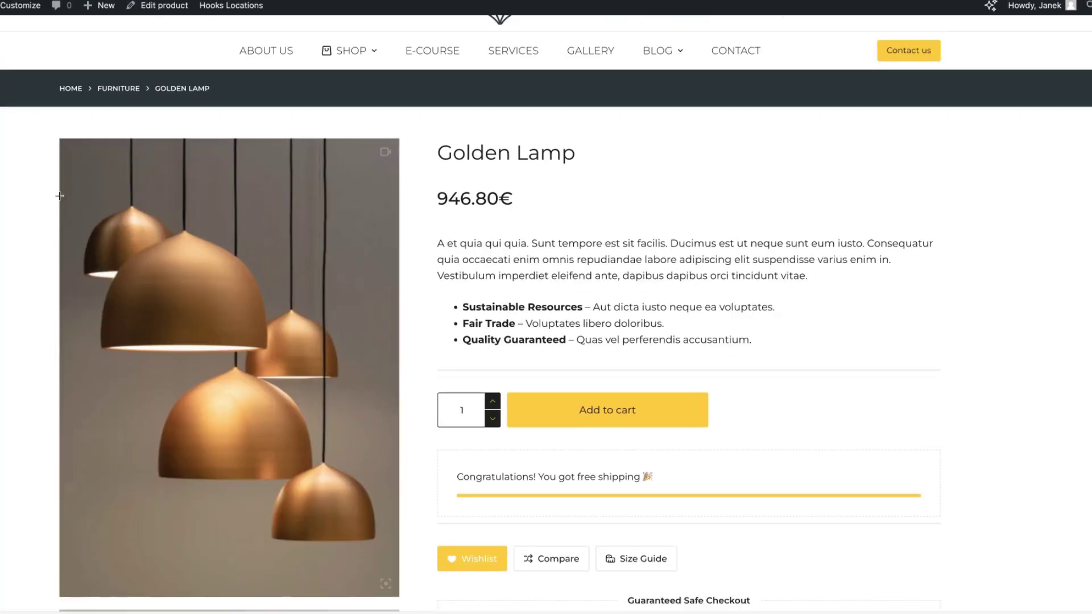
pyautogui.scroll(-2, 62, 196)
pyautogui.scroll(-20, 62, 196)
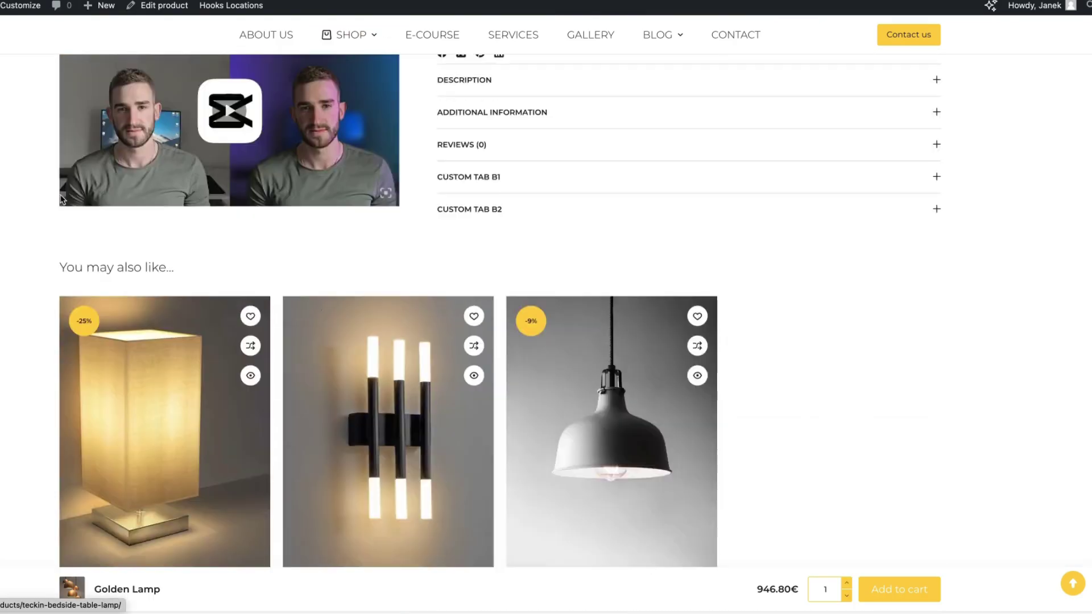
pyautogui.scroll(20, 20, 138)
pyautogui.scroll(3, 19, 136)
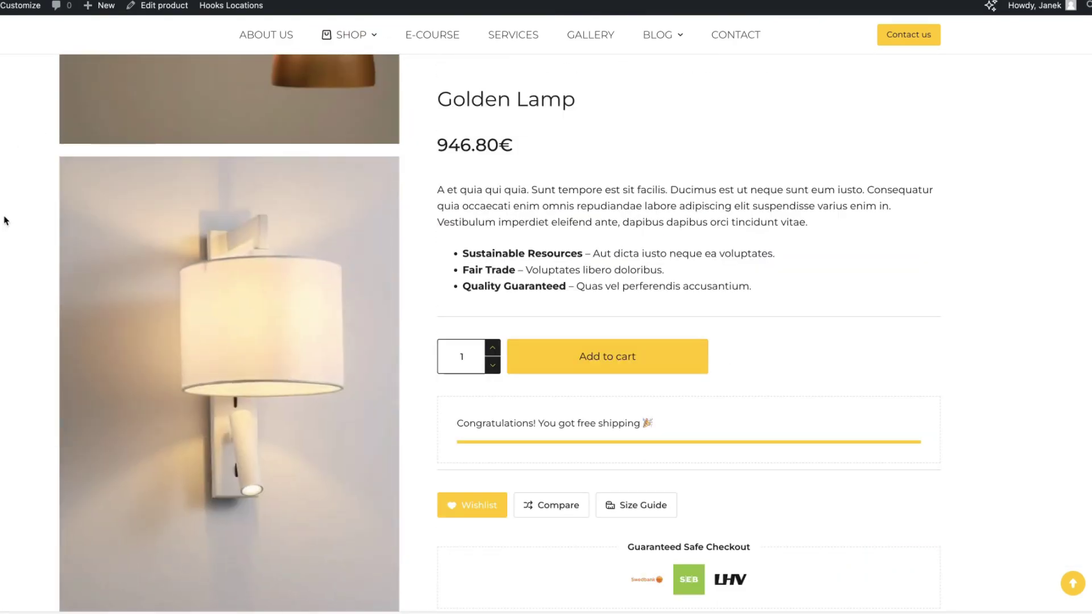
pyautogui.scroll(5, 11, 199)
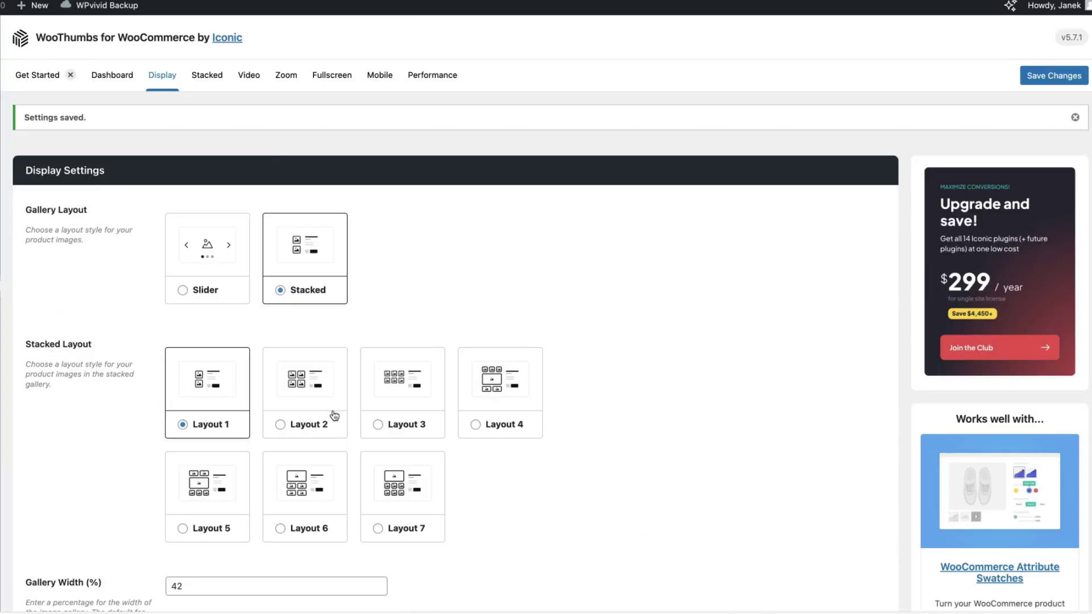
# Change the stacked layout to Layout 2, save the settings and check the product page gallery.
pyautogui.click(329, 348)
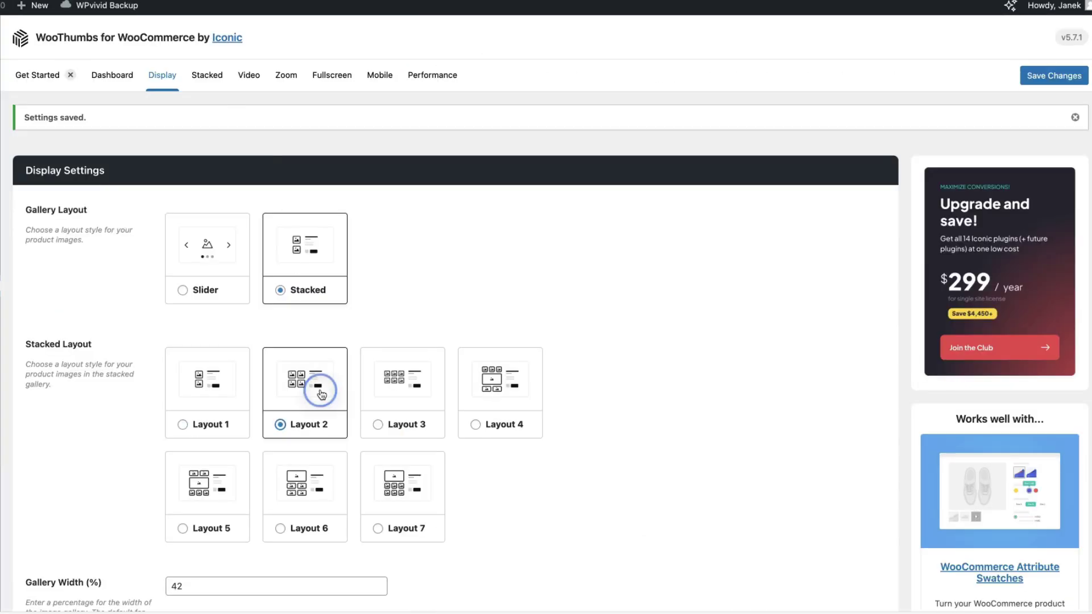
pyautogui.scroll(-20, 391, 451)
pyautogui.click(71, 545)
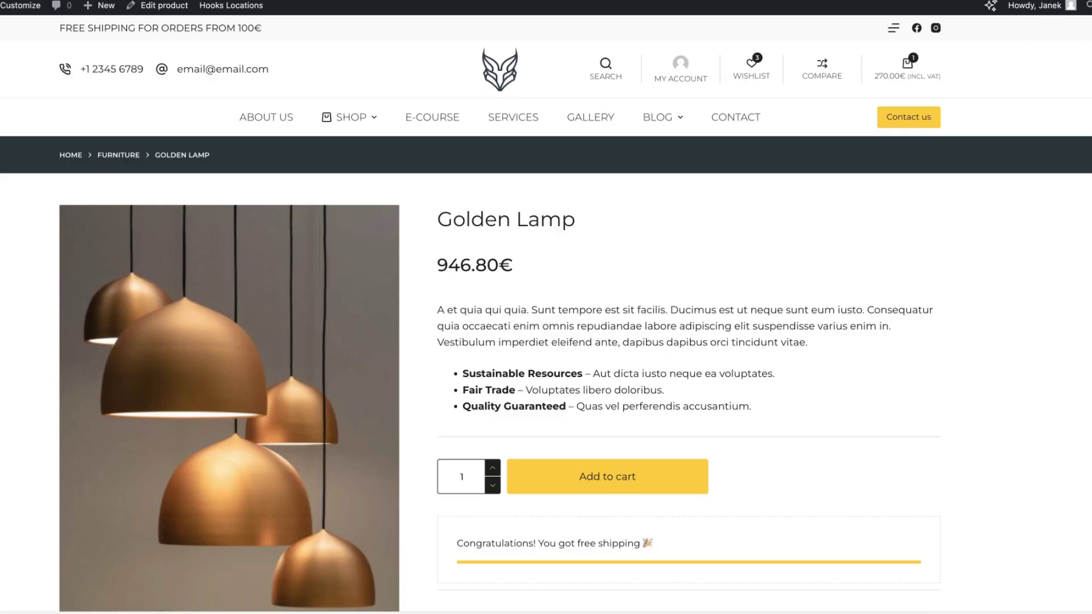
pyautogui.scroll(-10, 4, 185)
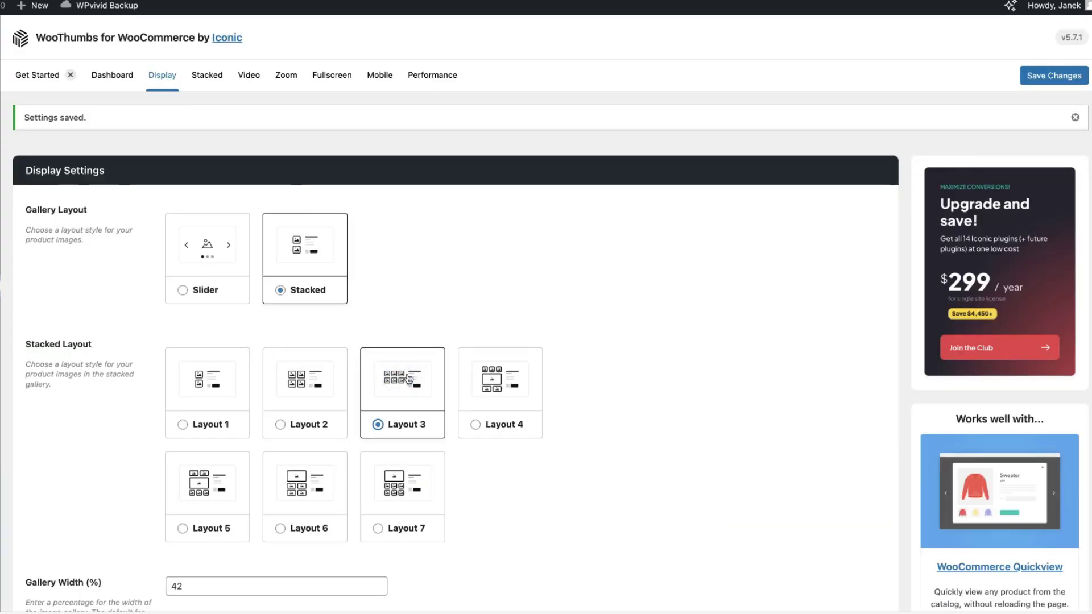
# Change the stacked layout to Layout 3, save the settings and check the product page gallery.
pyautogui.scroll(-15, 243, 479)
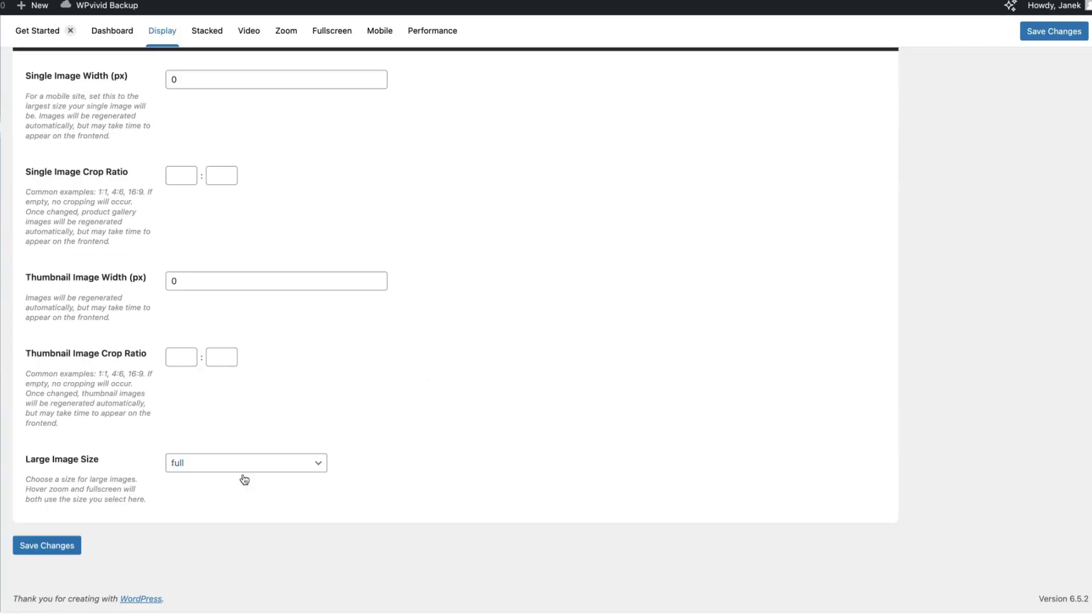
pyautogui.click(34, 541)
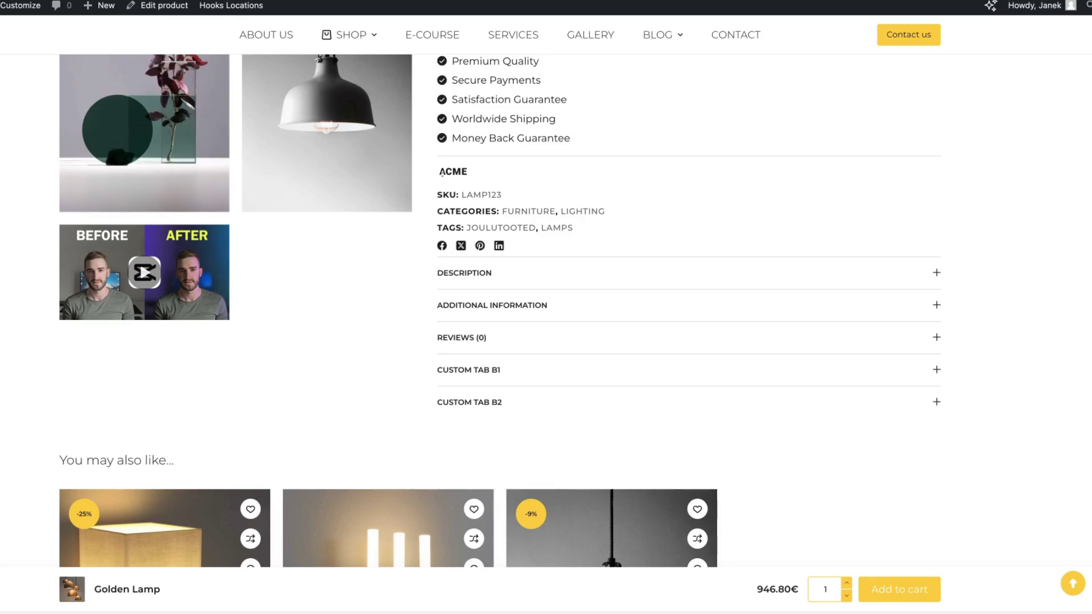
pyautogui.scroll(10, 7, 111)
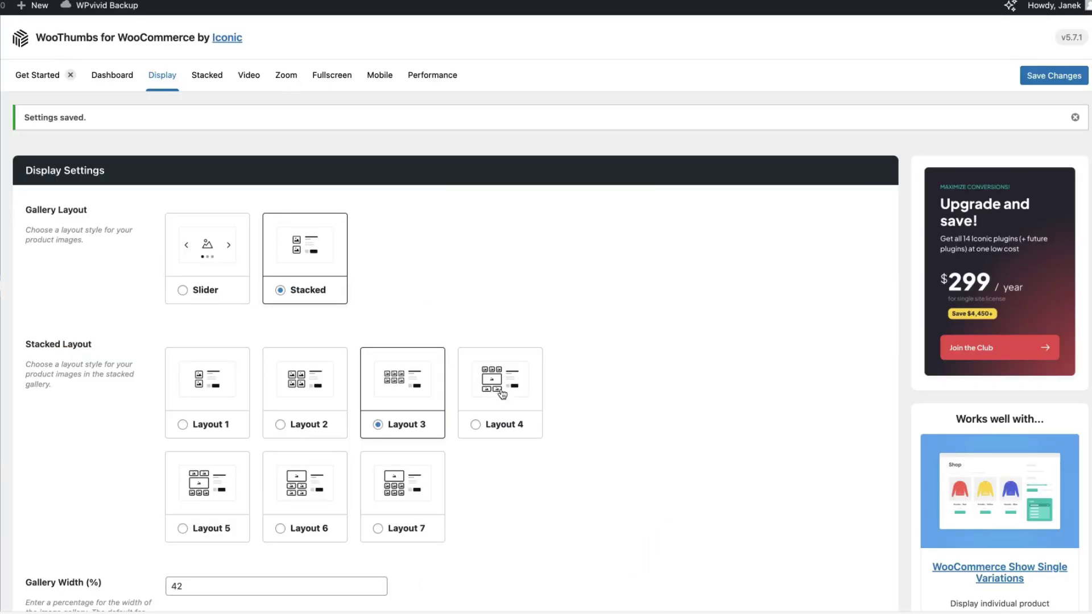
# Change the stacked layout to Layout 4, save the settings and check the product page gallery.
pyautogui.click(503, 394)
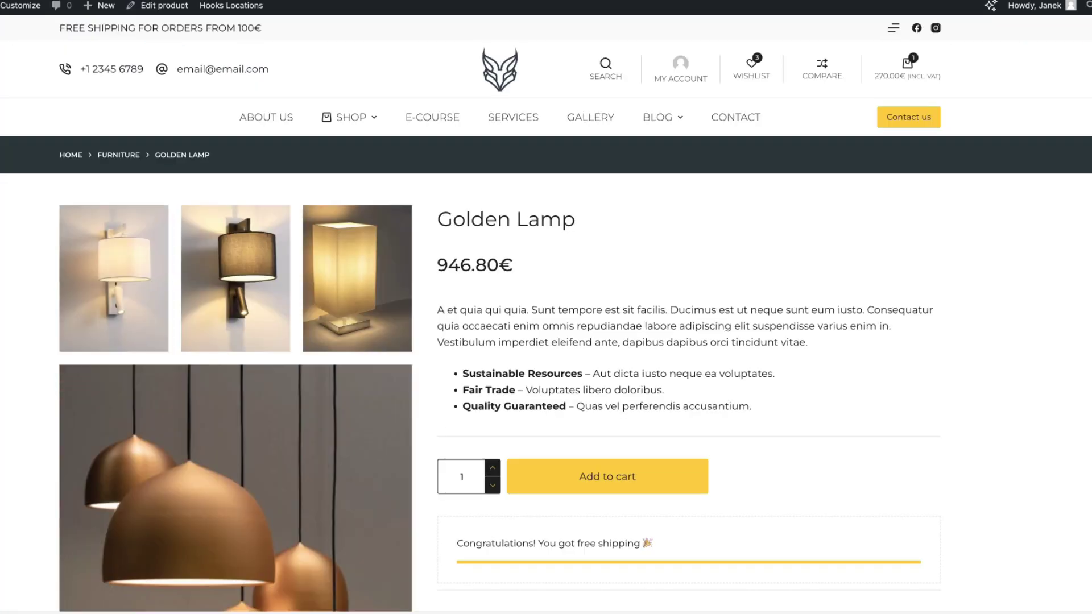
pyautogui.scroll(-5, 546, 342)
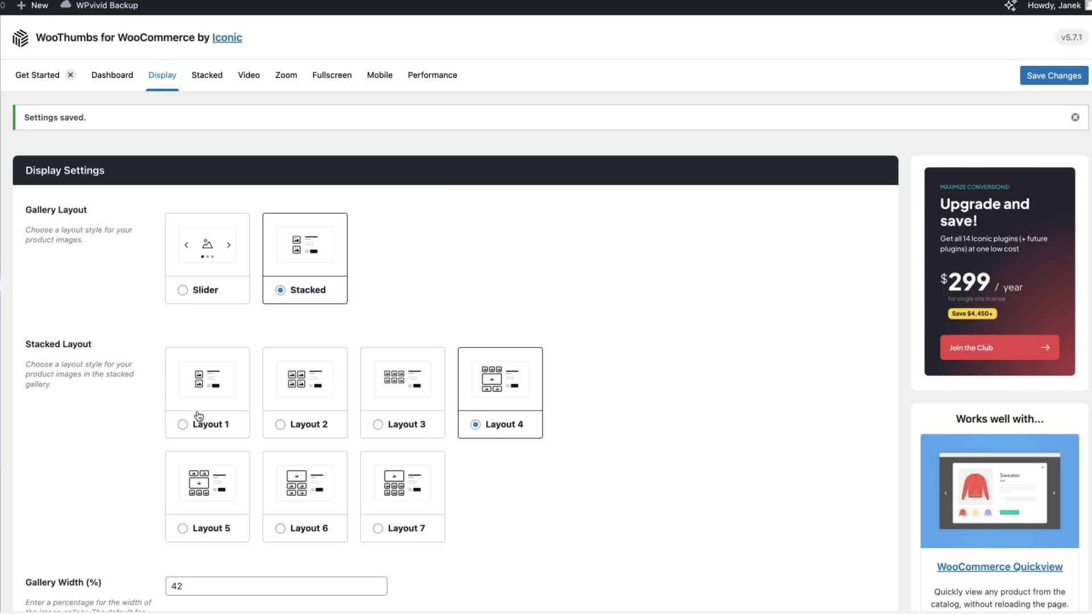
pyautogui.scroll(-1, 212, 490)
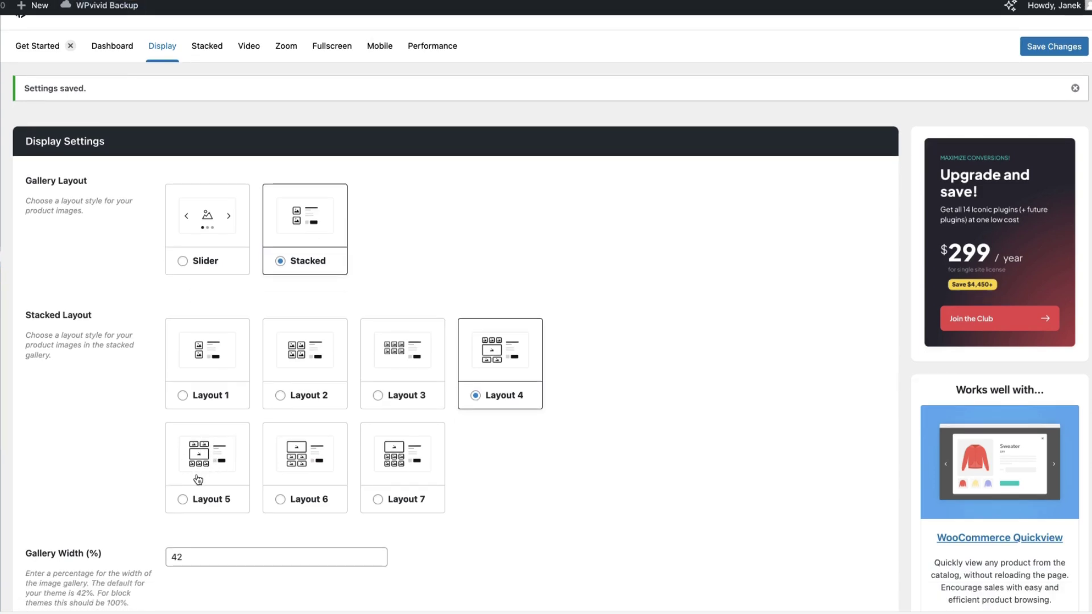
# Change the stacked layout to Layout 6, save the settings and check the gallery on the product page.
pyautogui.click(301, 462)
pyautogui.scroll(-15, 468, 414)
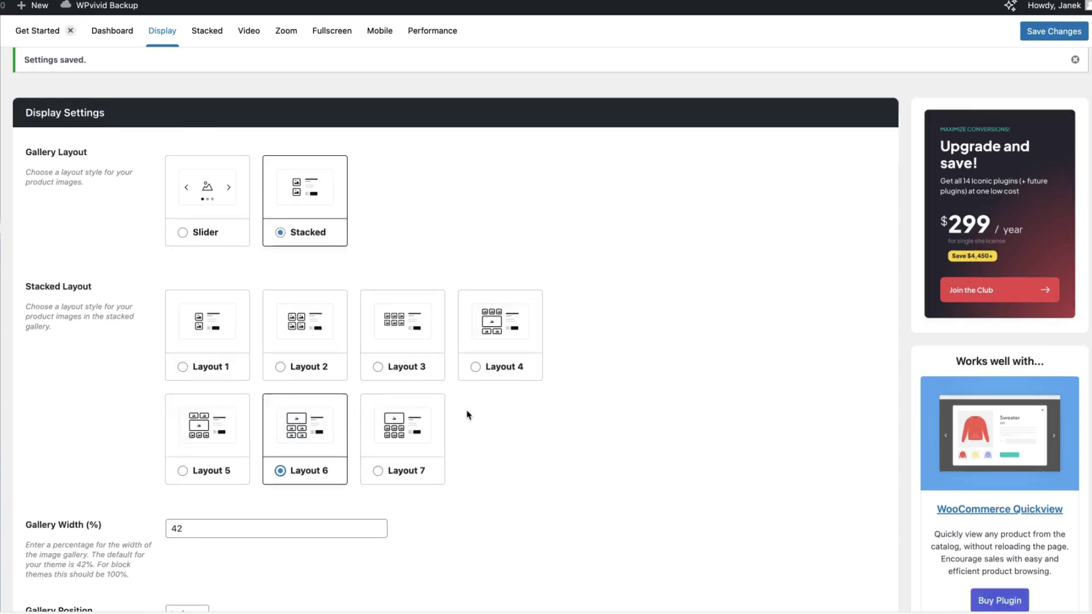
pyautogui.click(47, 546)
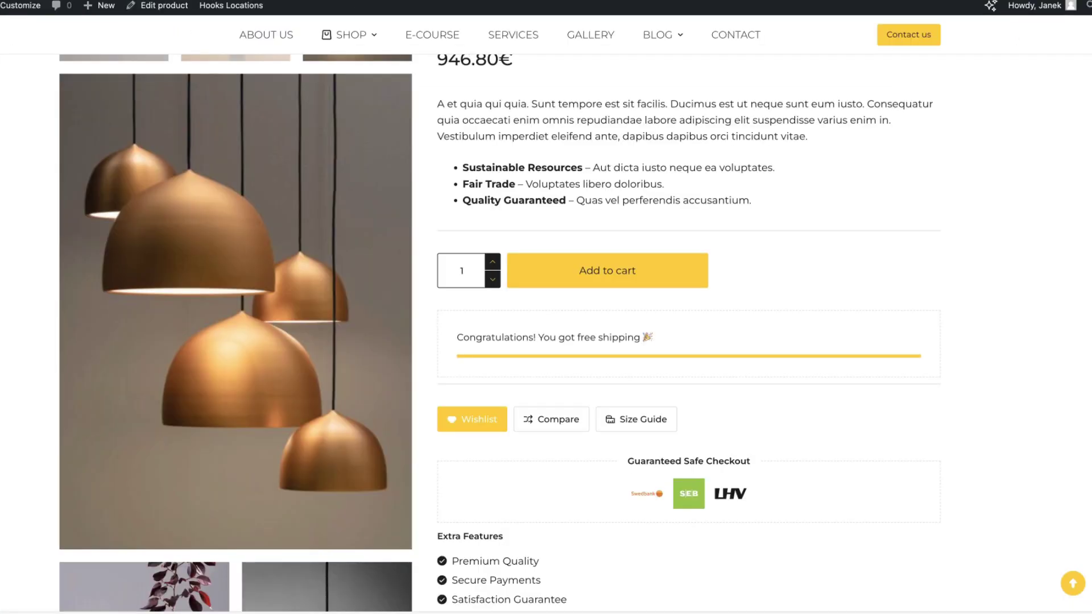
pyautogui.scroll(2, 30, 191)
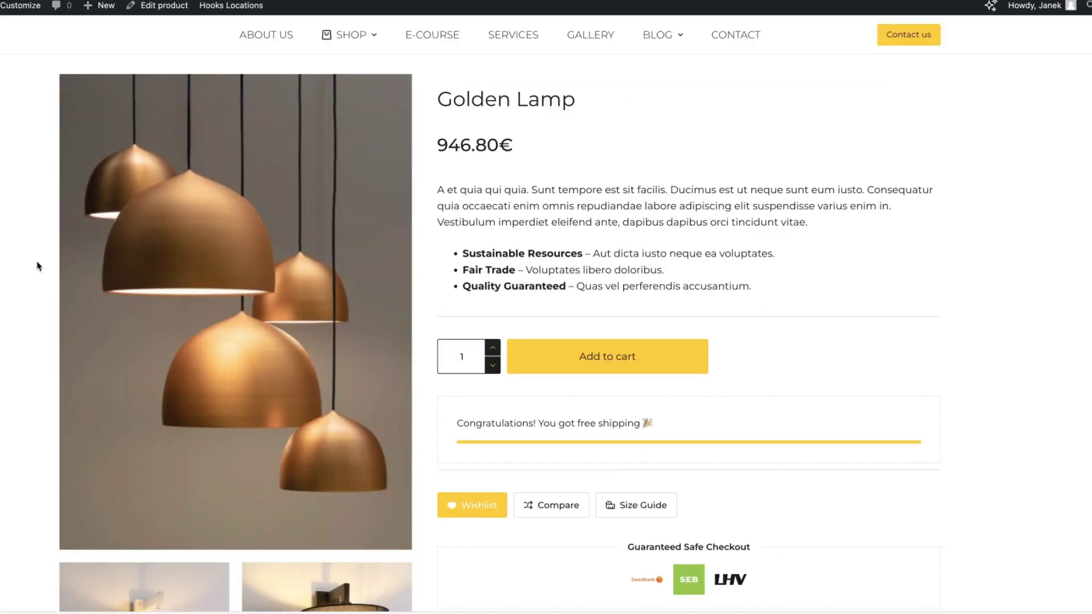
pyautogui.scroll(-8, 37, 263)
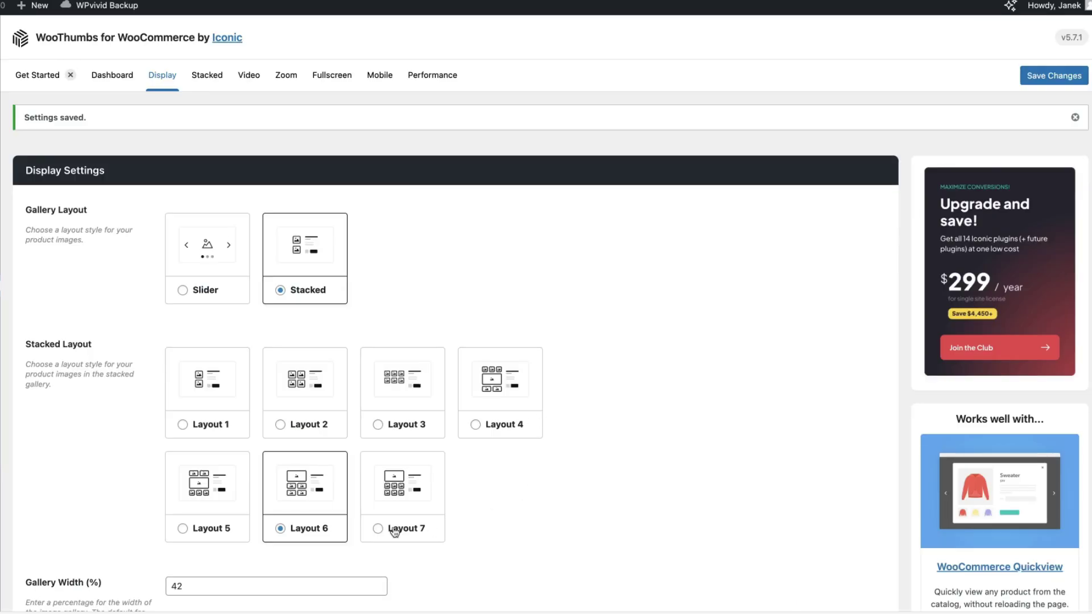
# Try Layout 7 and Layout 1 as the stacked gallery layout and save the settings.
pyautogui.click(401, 478)
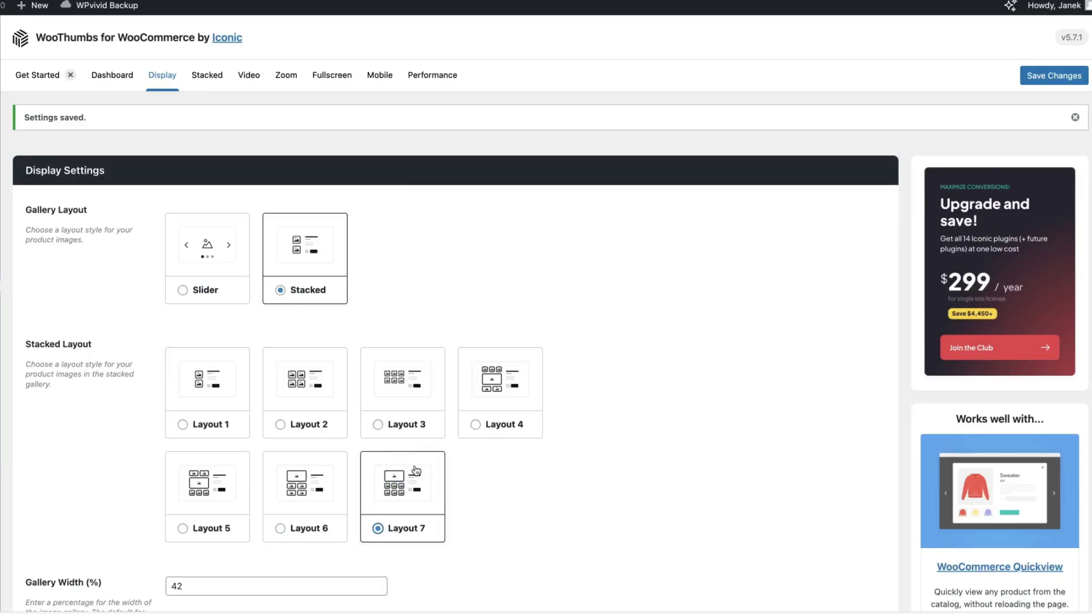
pyautogui.click(203, 377)
pyautogui.scroll(-15, 592, 377)
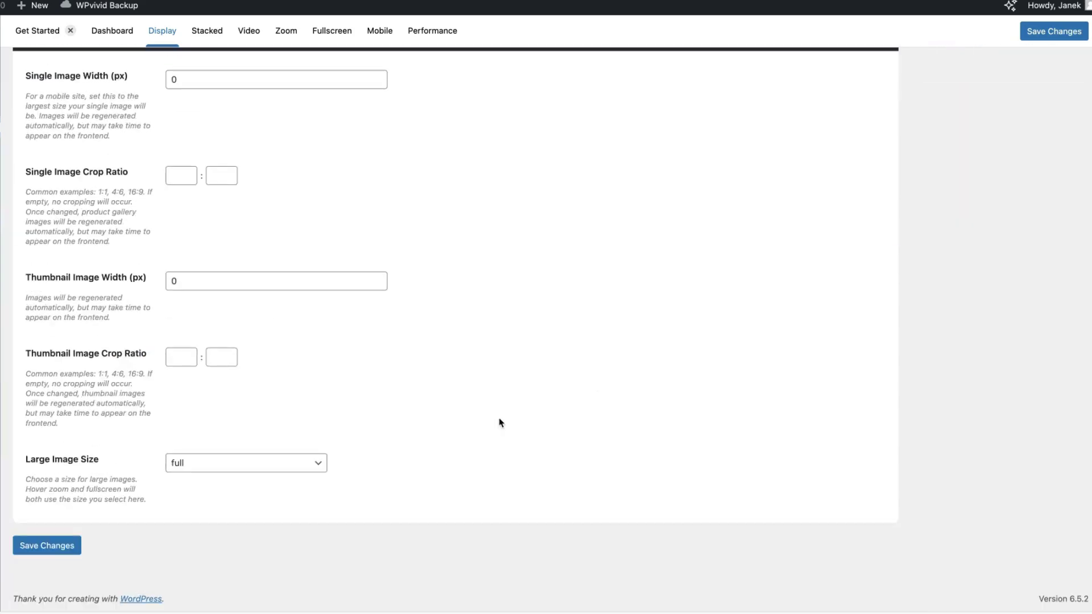
pyautogui.click(62, 543)
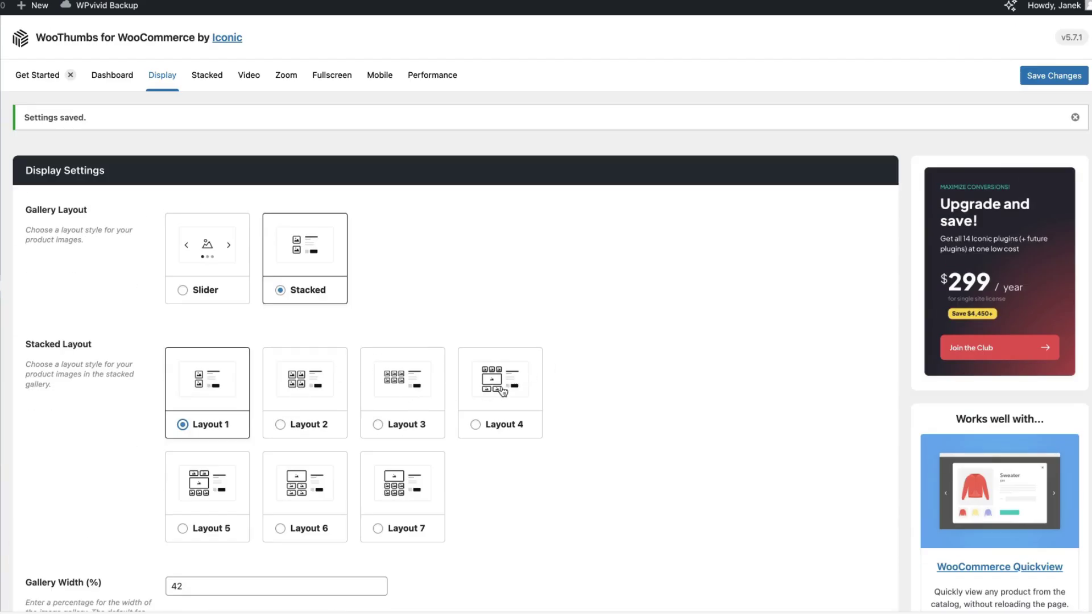
# Set the stacked layout back to Layout 4 and save the display settings.
pyautogui.click(499, 383)
pyautogui.scroll(-15, 396, 444)
pyautogui.click(47, 545)
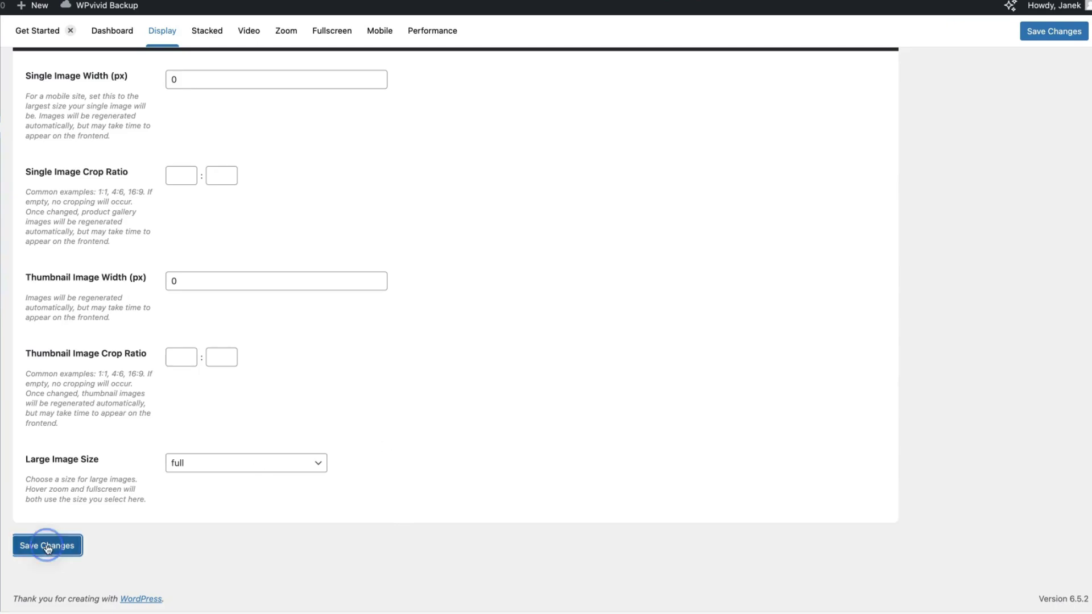
pyautogui.scroll(10, 398, 312)
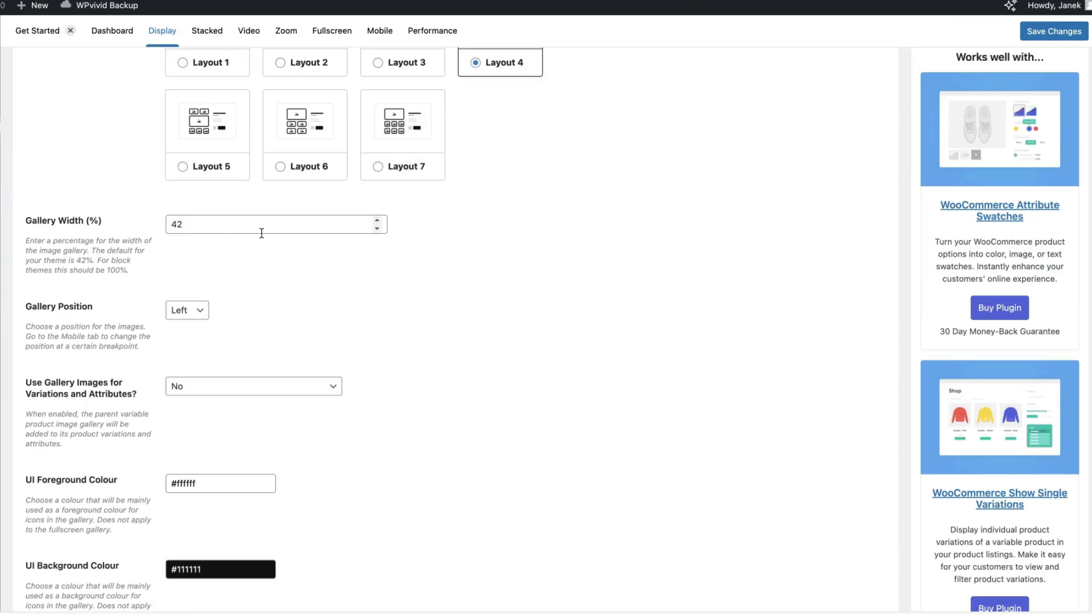
pyautogui.scroll(6, 208, 506)
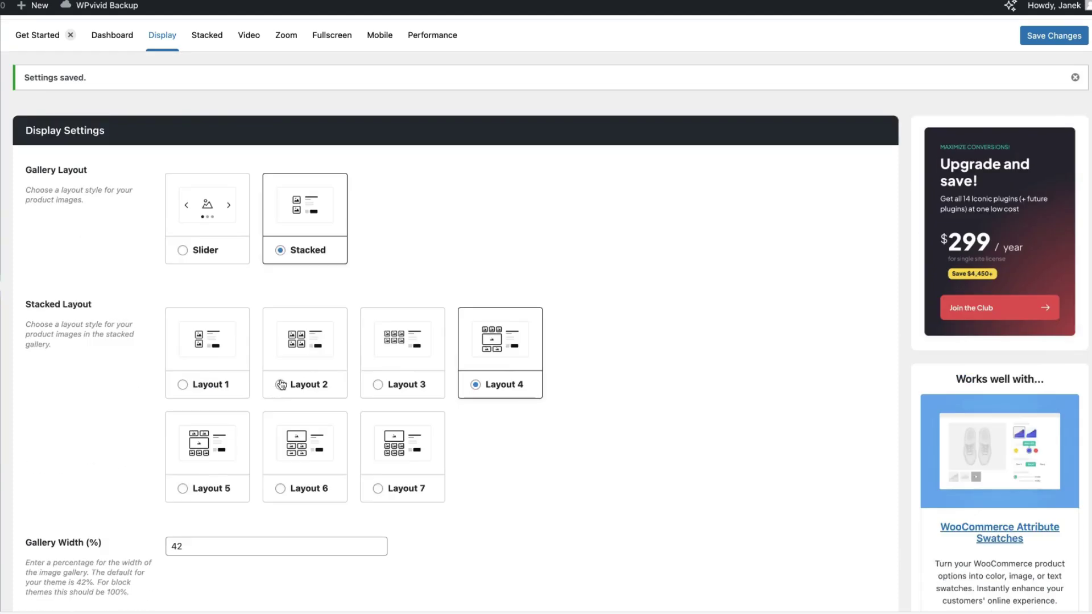
# Review the stacked image spacing setting and the video settings for controls, looping, autoplay, poster images and MP4 lazy loading.
pyautogui.click(210, 78)
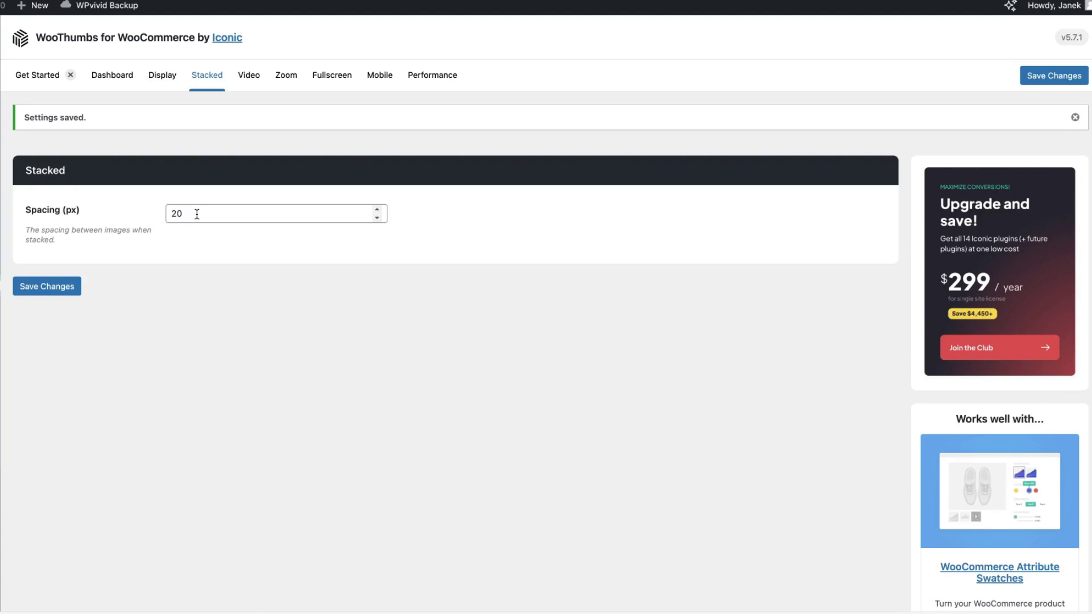
pyautogui.click(252, 79)
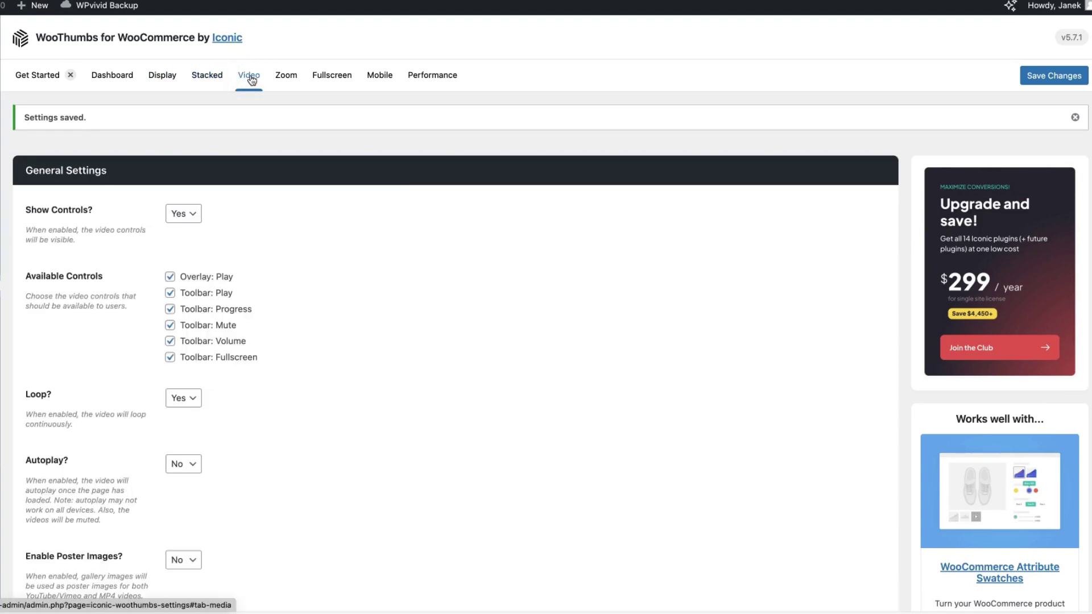
pyautogui.scroll(-2, 289, 149)
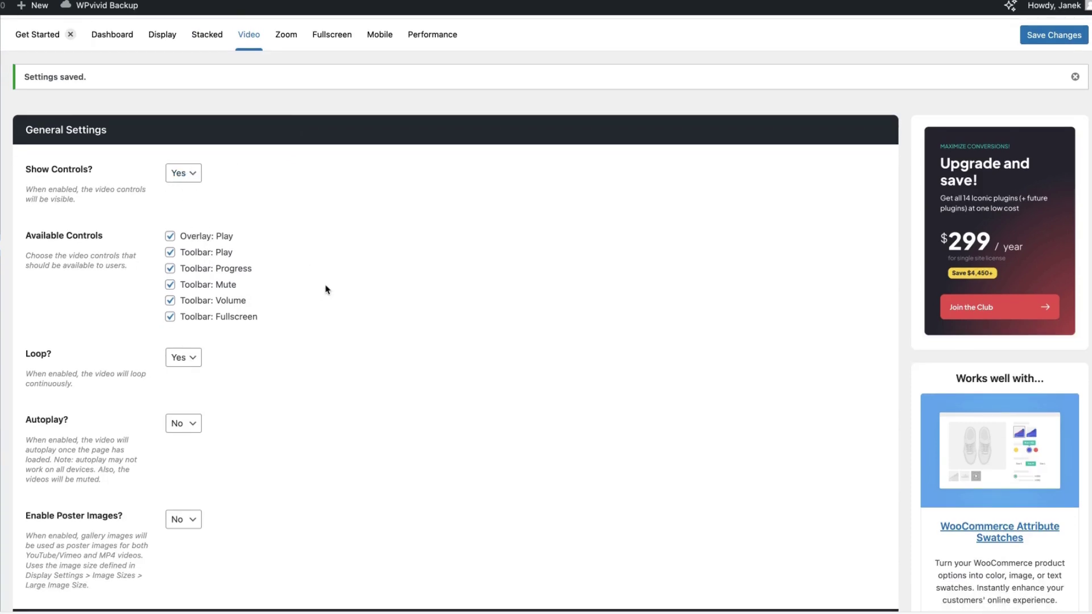
pyautogui.scroll(-5, 325, 290)
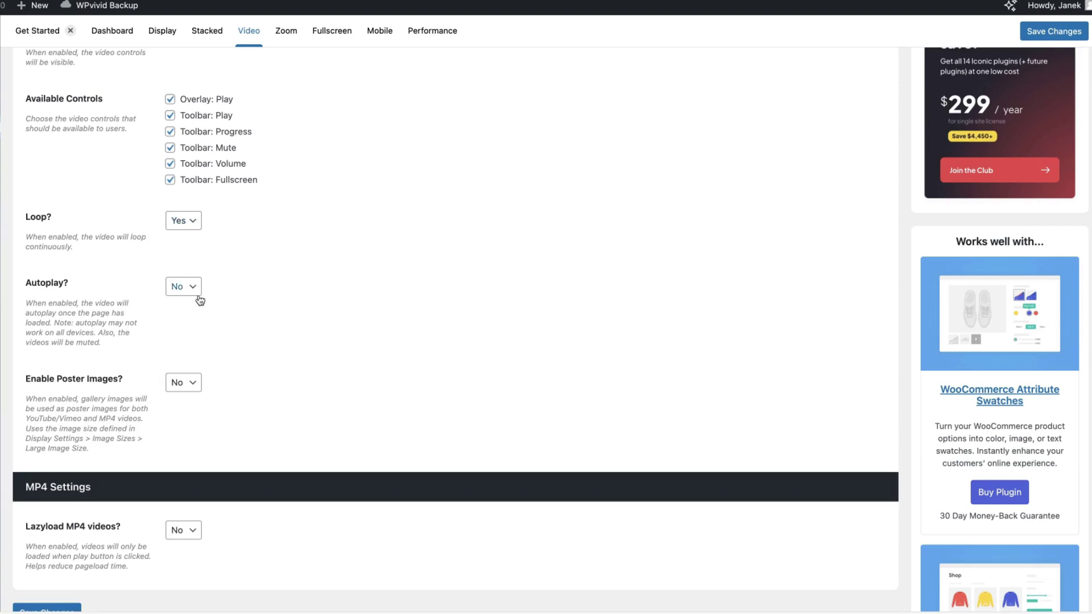
pyautogui.scroll(-8, 340, 335)
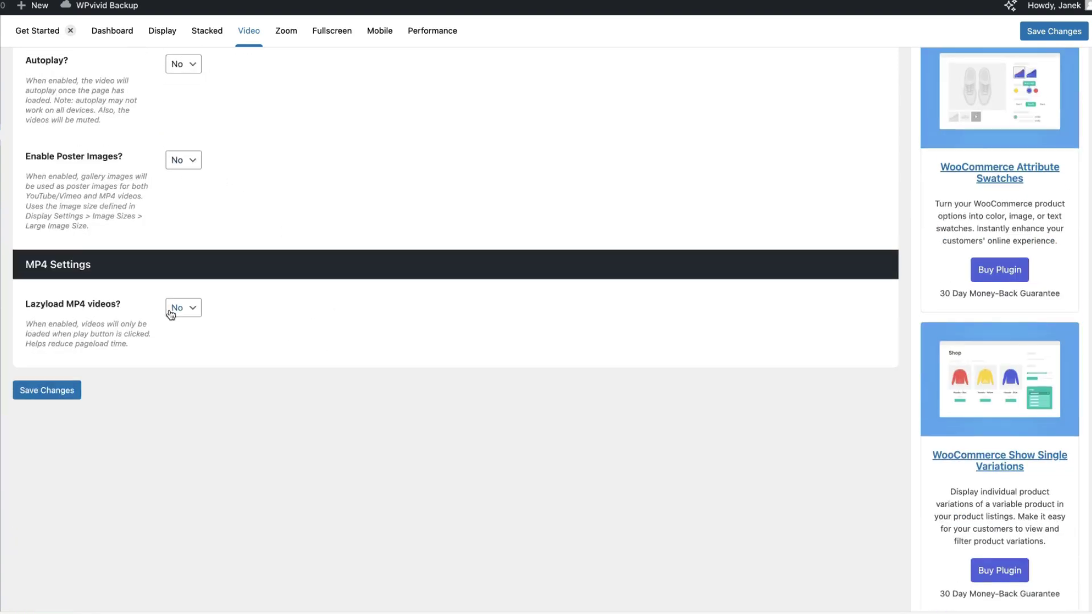
pyautogui.scroll(5, 386, 273)
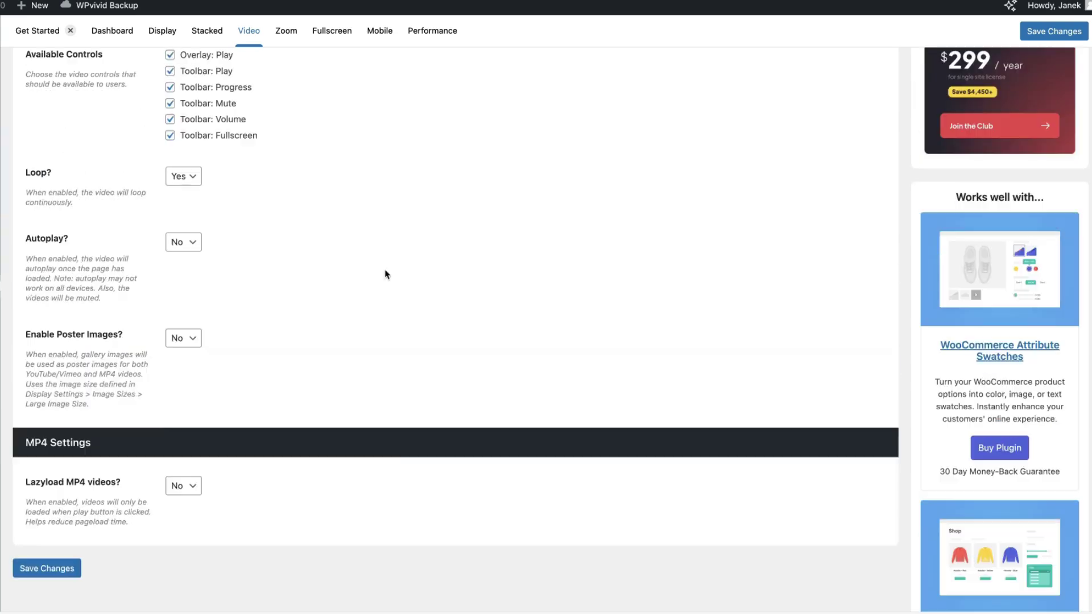
# Check the hover zoom on the product page, then set Enable Hover Zoom to No and save the zoom settings.
pyautogui.click(293, 31)
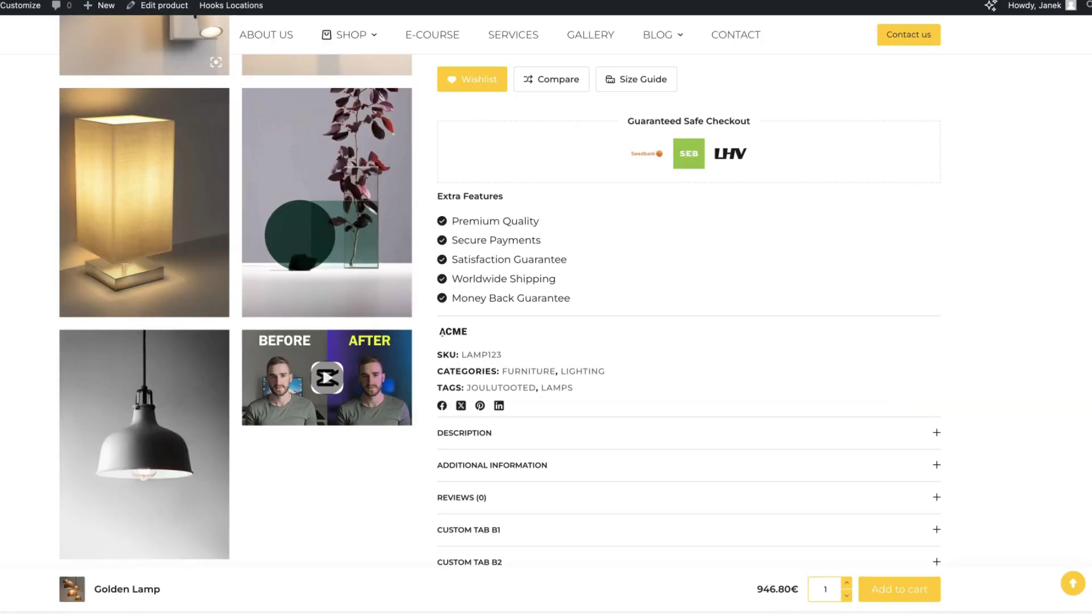
pyautogui.scroll(10, 250, 199)
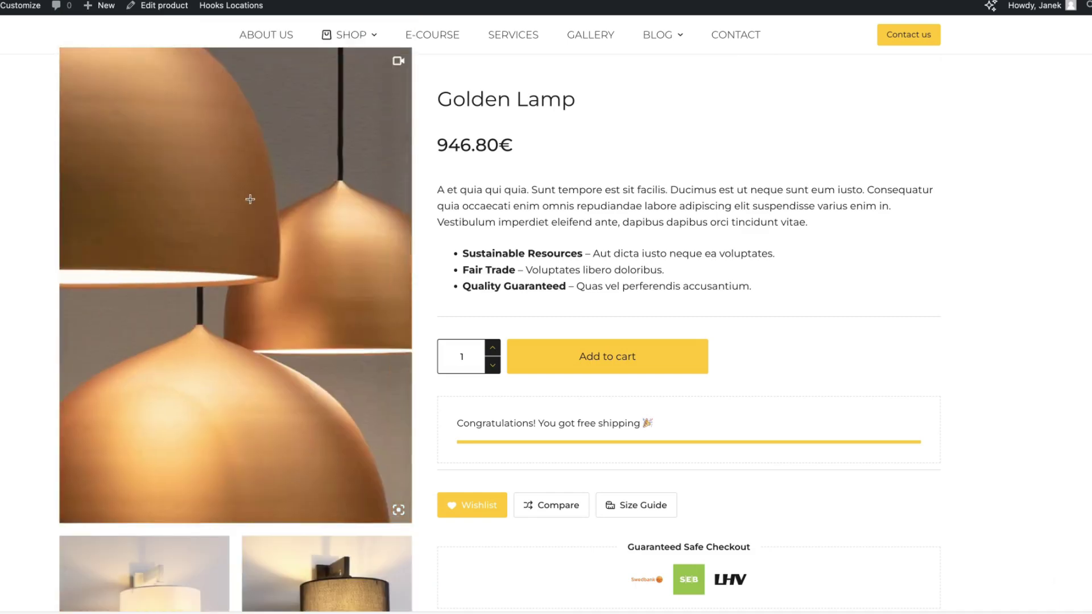
pyautogui.click(188, 177)
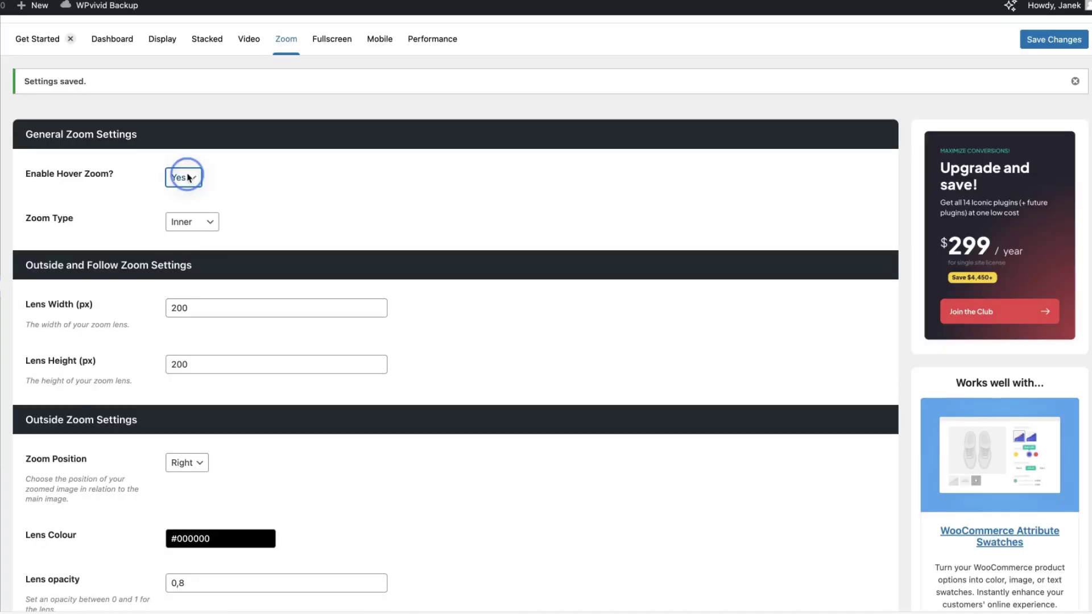
pyautogui.click(184, 193)
pyautogui.scroll(-10, 238, 205)
pyautogui.moveTo(3, 365)
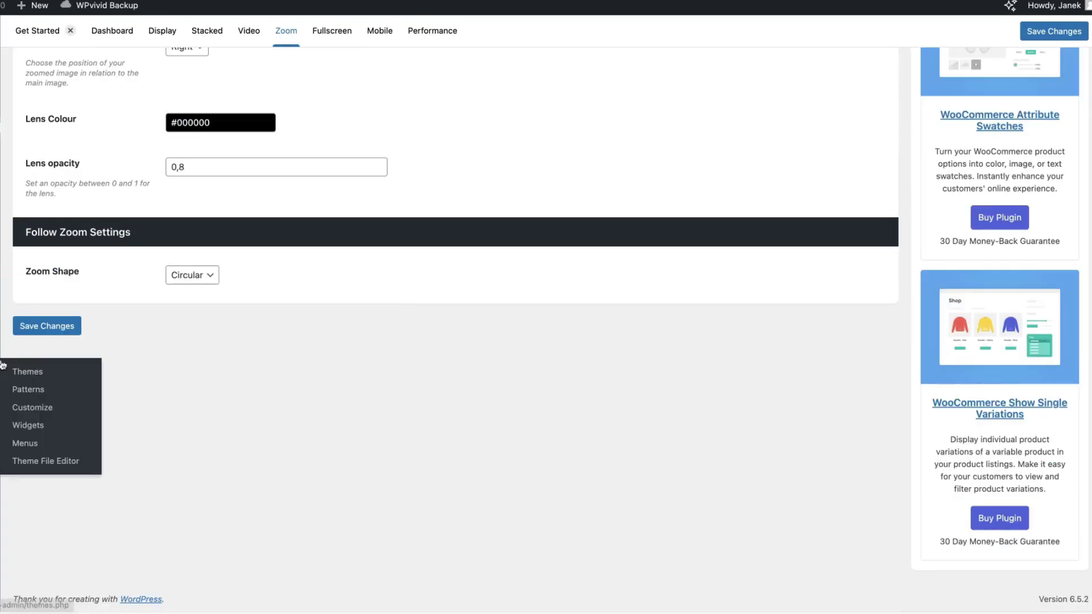
pyautogui.click(44, 325)
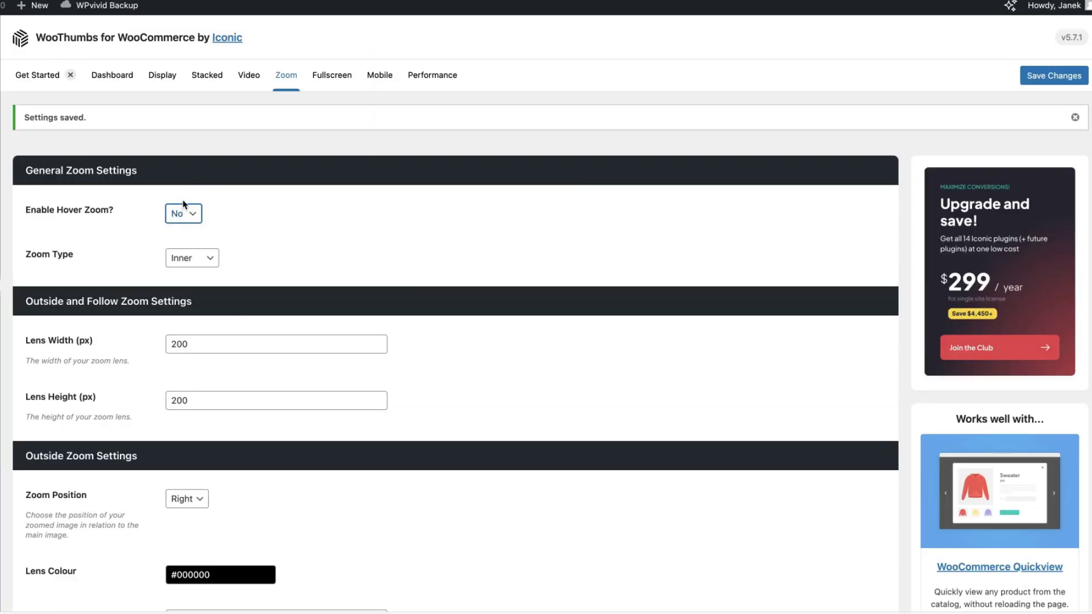
# Set Enable Hover Zoom back to Yes and save the zoom settings.
pyautogui.click(183, 204)
pyautogui.scroll(-1, 458, 255)
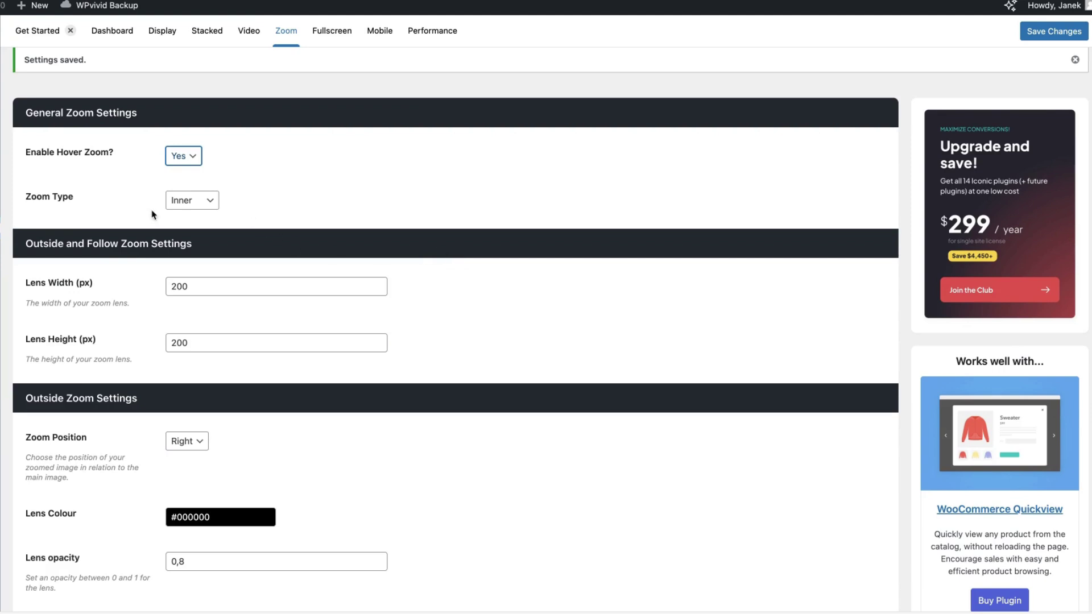
pyautogui.scroll(-3, 366, 226)
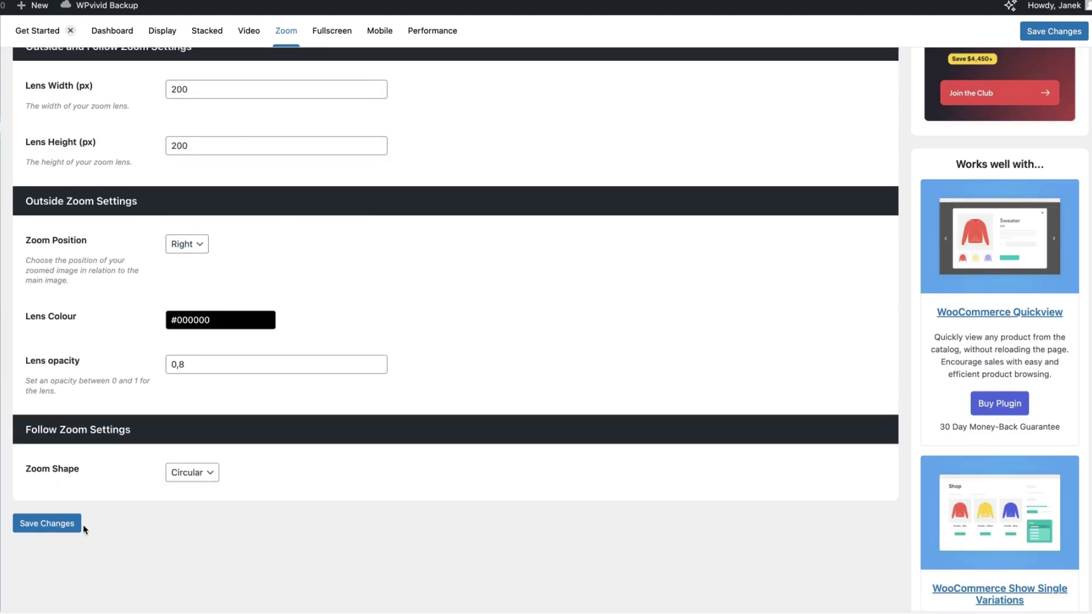
pyautogui.click(40, 529)
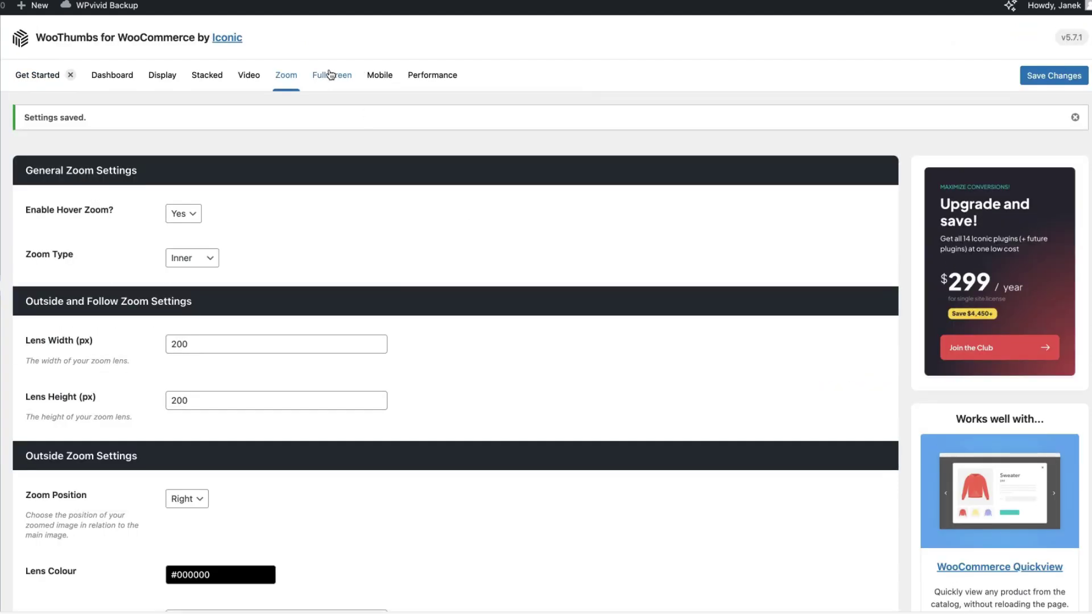
# In the fullscreen settings, set Enable Click Anywhere to No, save and check the product page gallery.
pyautogui.click(330, 74)
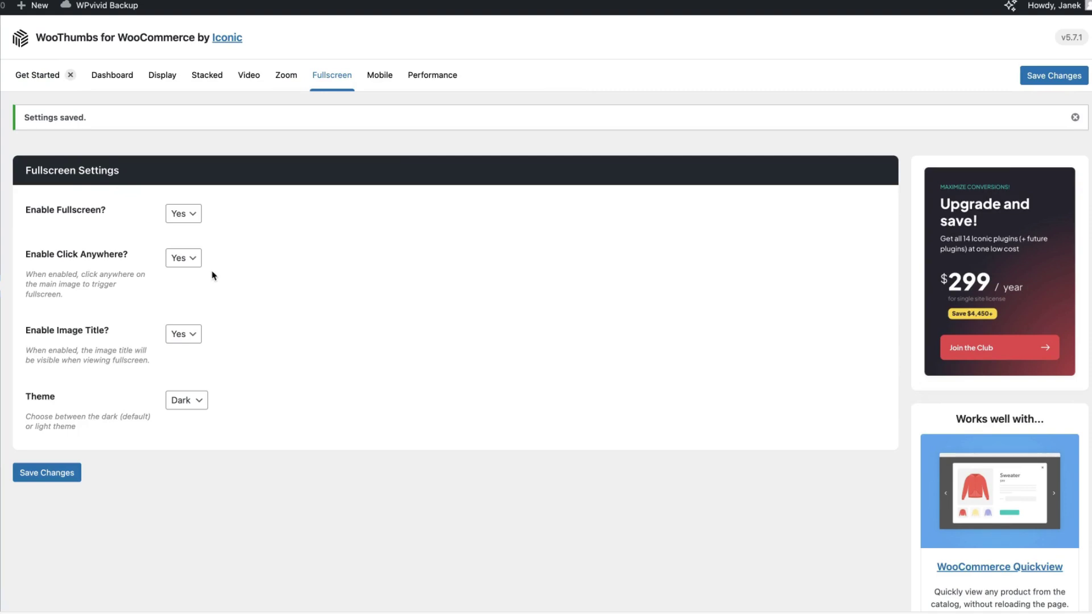
pyautogui.click(184, 261)
pyautogui.click(181, 271)
pyautogui.click(181, 272)
pyautogui.click(47, 472)
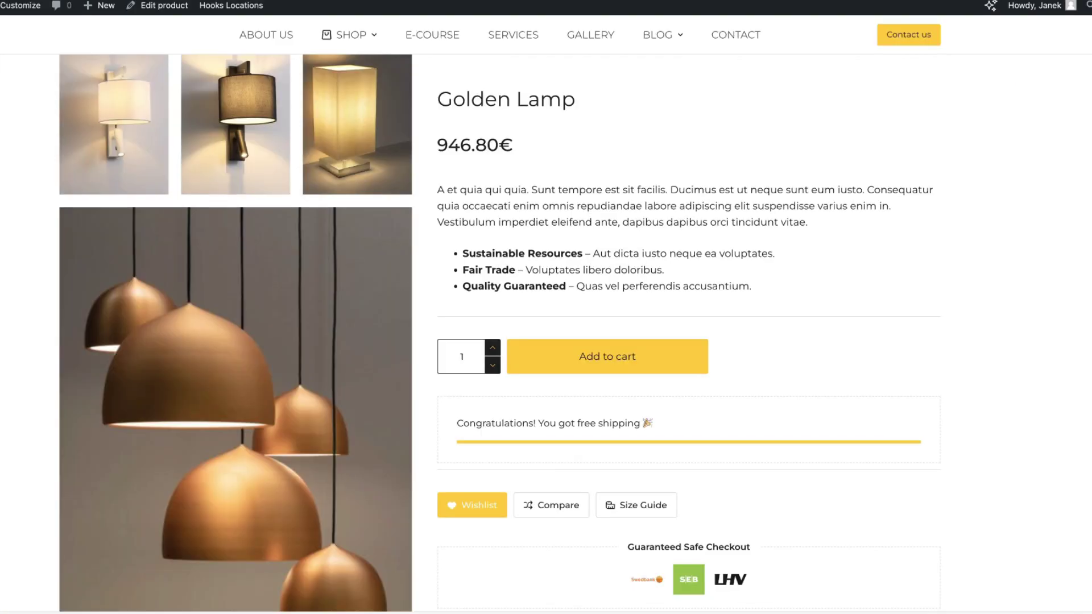
pyautogui.scroll(-2, 390, 447)
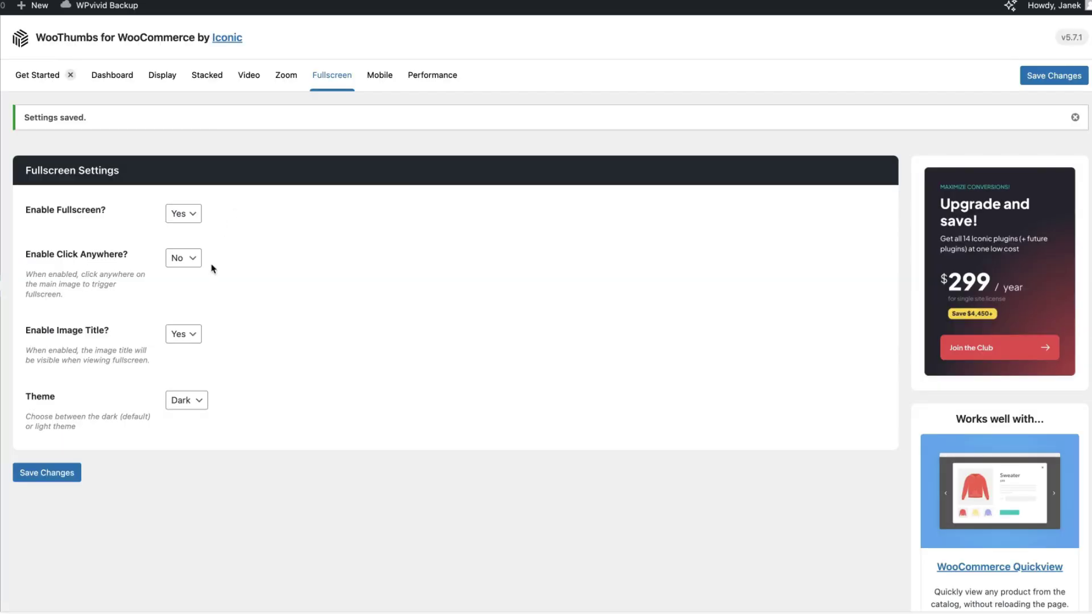
# Set Enable Click Anywhere back to Yes and save the fullscreen settings.
pyautogui.click(184, 256)
pyautogui.click(185, 244)
pyautogui.click(65, 477)
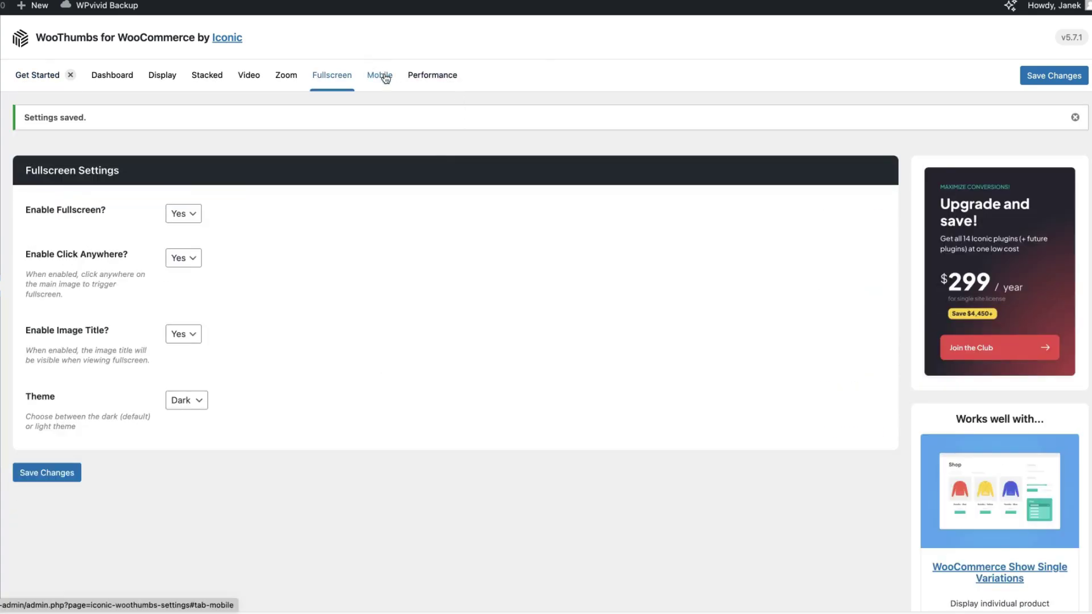
# Review the mobile breakpoint settings, including width after breakpoint, and the image cache setting under Performance.
pyautogui.click(386, 79)
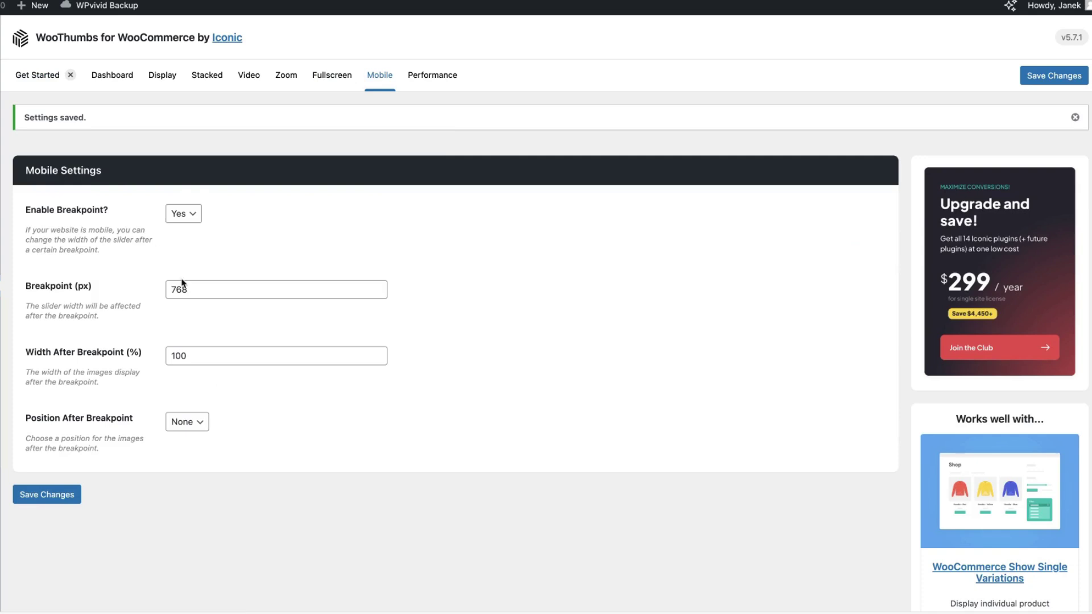
pyautogui.click(123, 283)
pyautogui.click(139, 353)
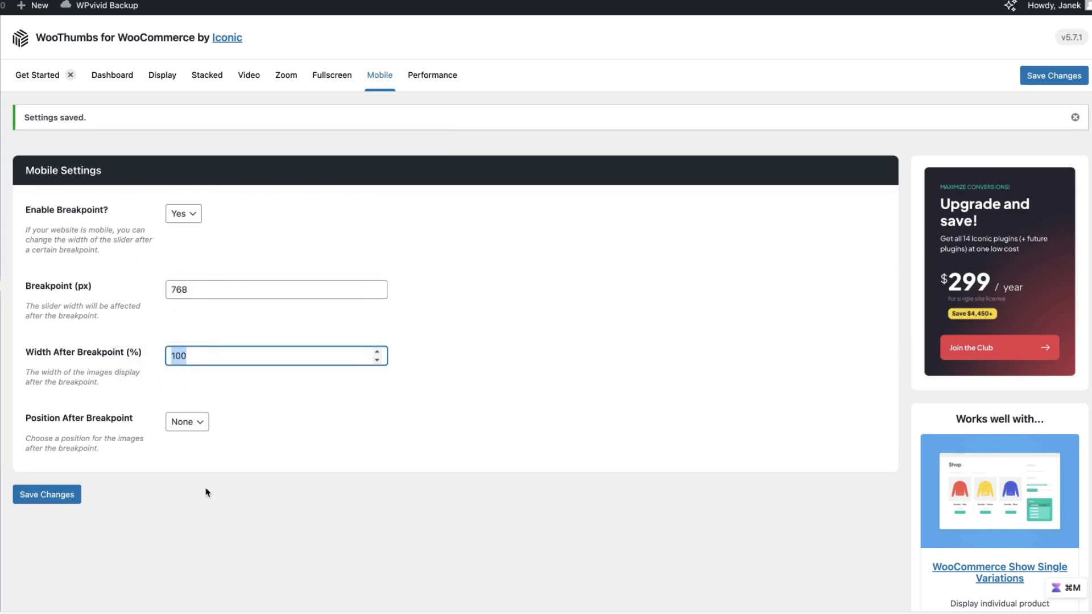
pyautogui.click(224, 514)
pyautogui.click(454, 79)
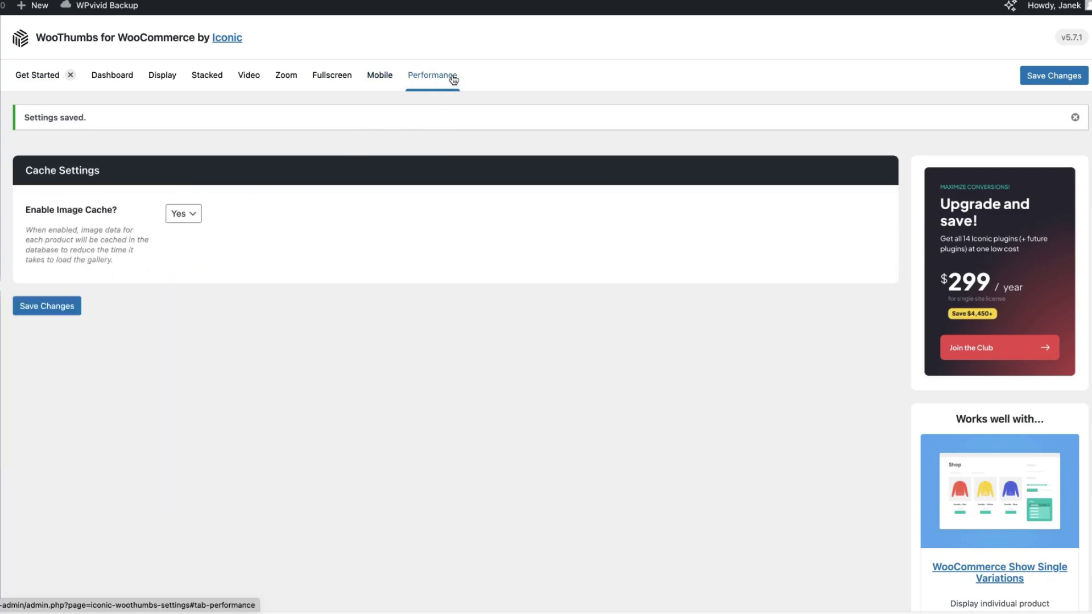
pyautogui.click(299, 476)
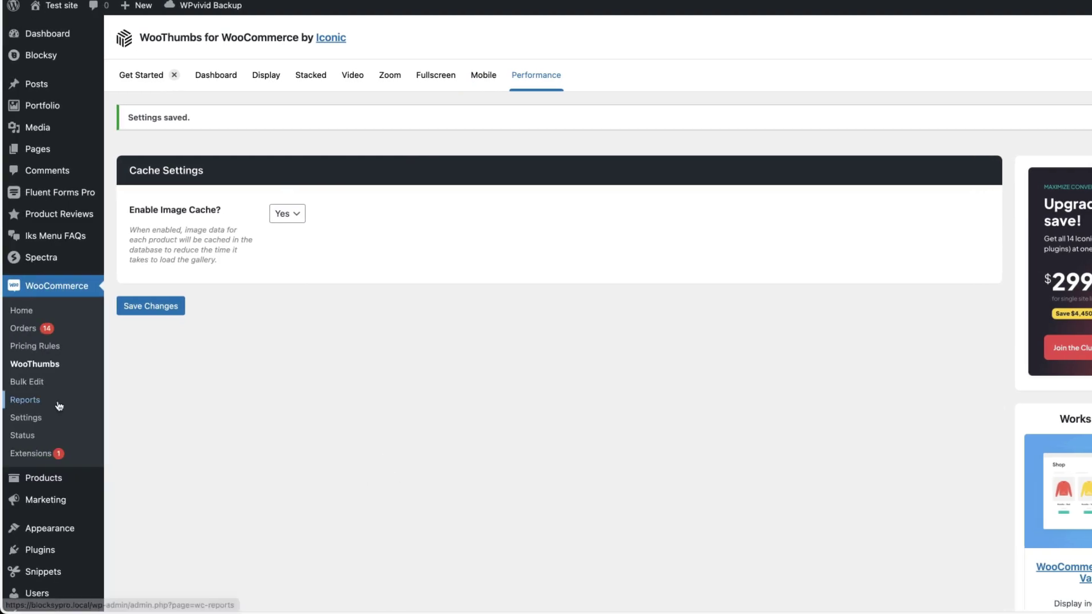
# Open WooCommerce's Bulk Edit page for variation images and examine the image ID fields of the Black, Big and Black, Small variations.
pyautogui.click(25, 385)
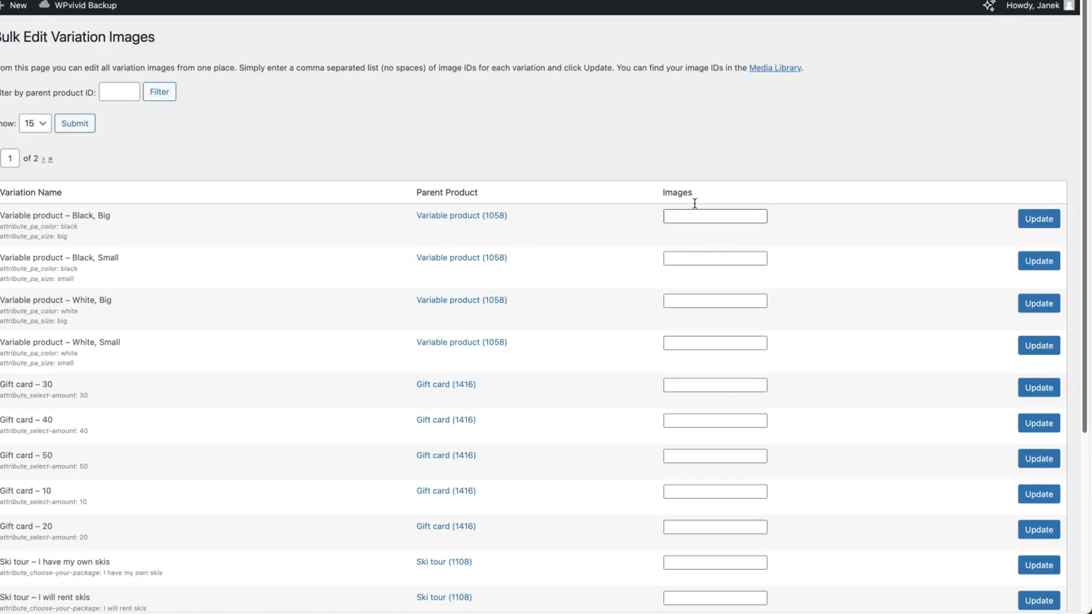
pyautogui.click(683, 215)
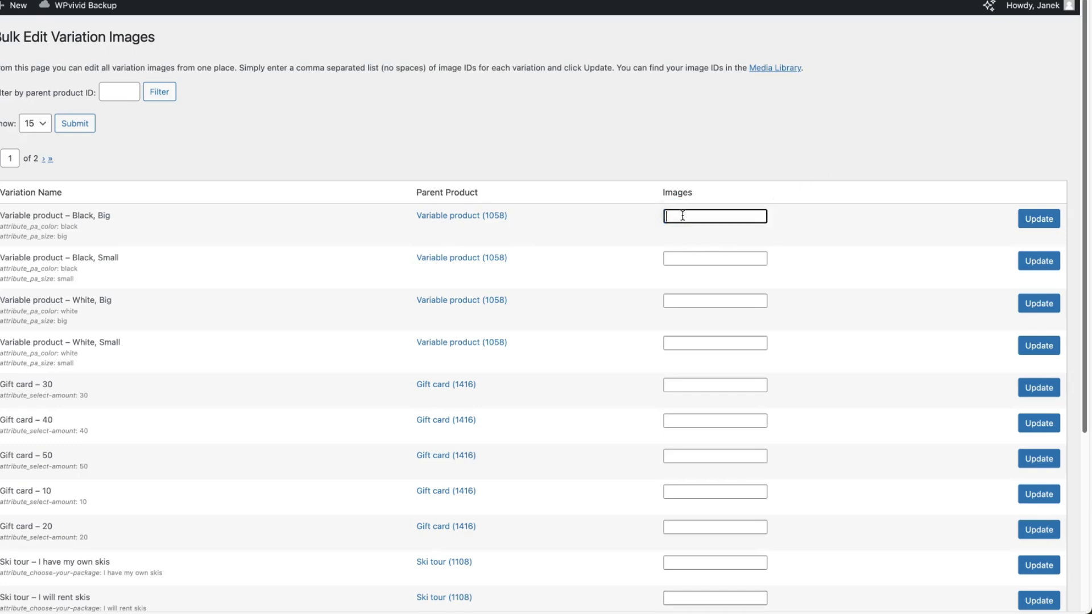
pyautogui.click(677, 258)
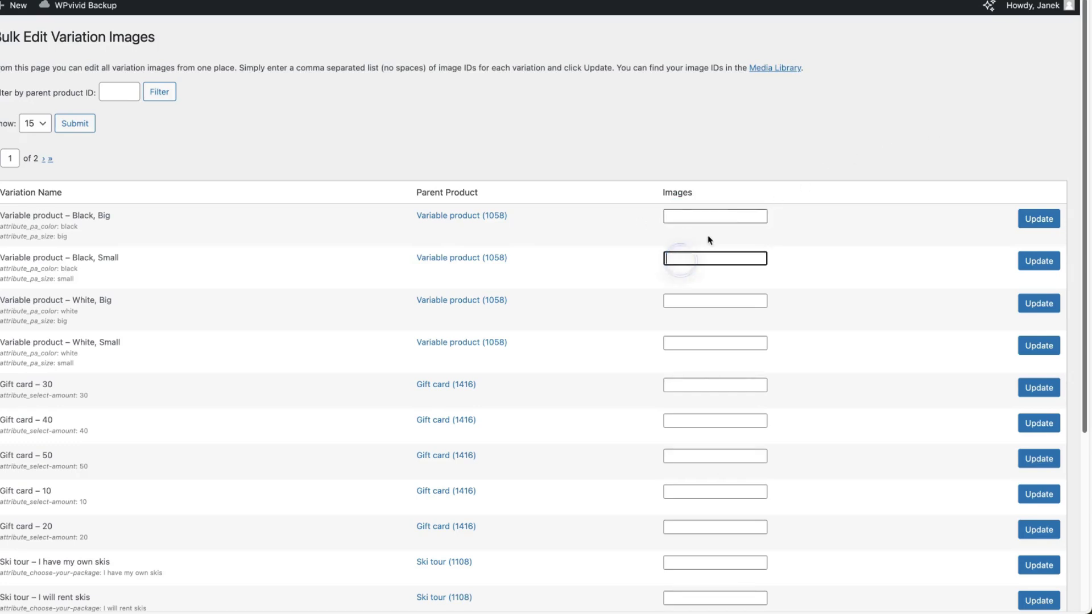
# Leave the bulk edit page and open the Golden Lamp product for editing from the product list.
pyautogui.click(809, 138)
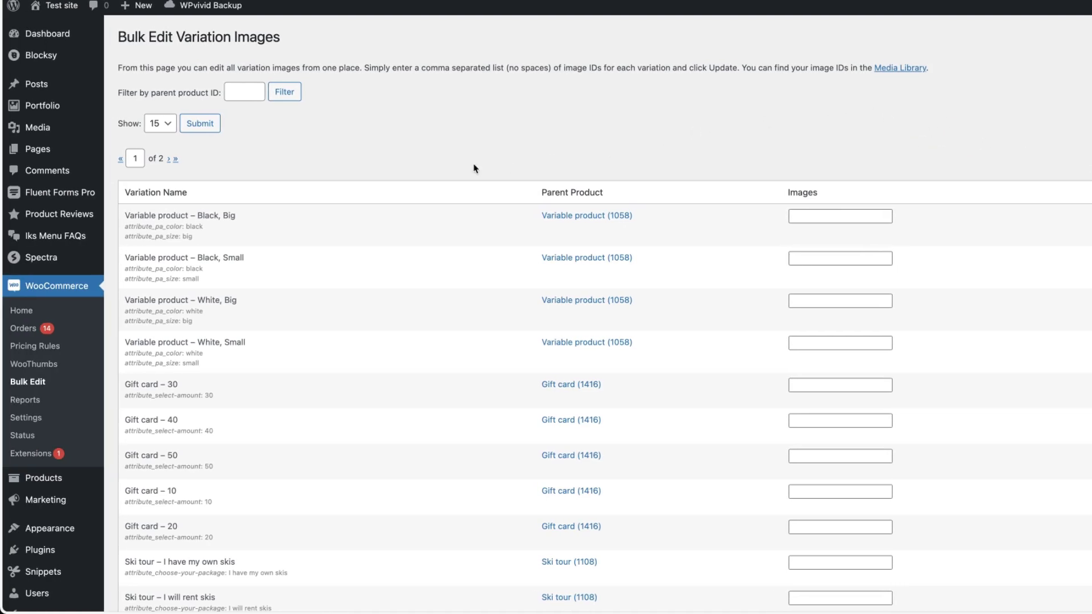
pyautogui.moveTo(48, 480)
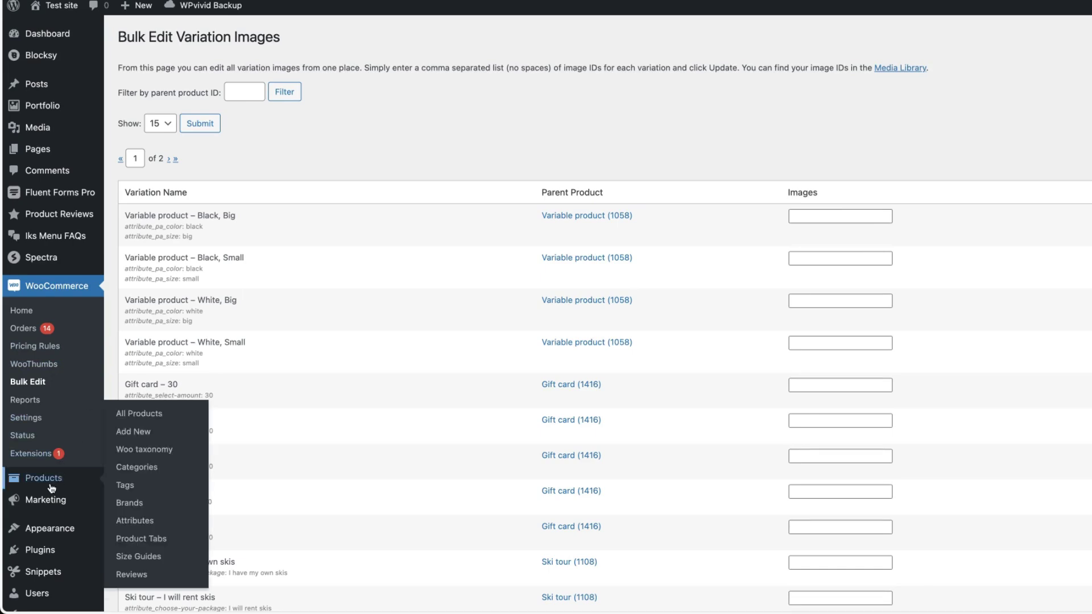
pyautogui.click(150, 413)
pyautogui.click(259, 173)
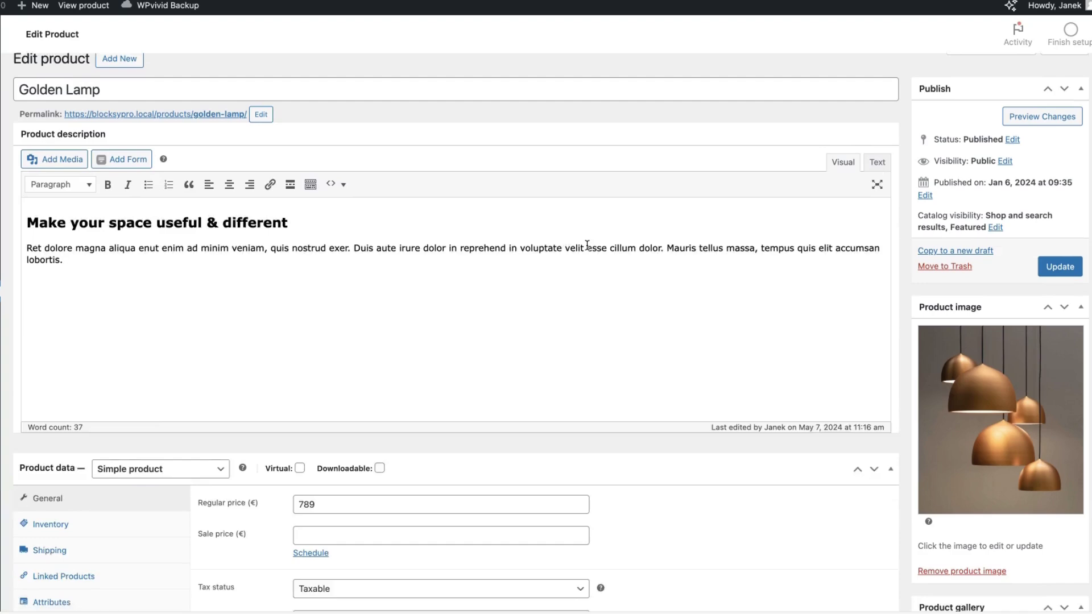
# Remove the kitesurfing image from Golden Lamp's product gallery and update the product.
pyautogui.scroll(-5, 1050, 359)
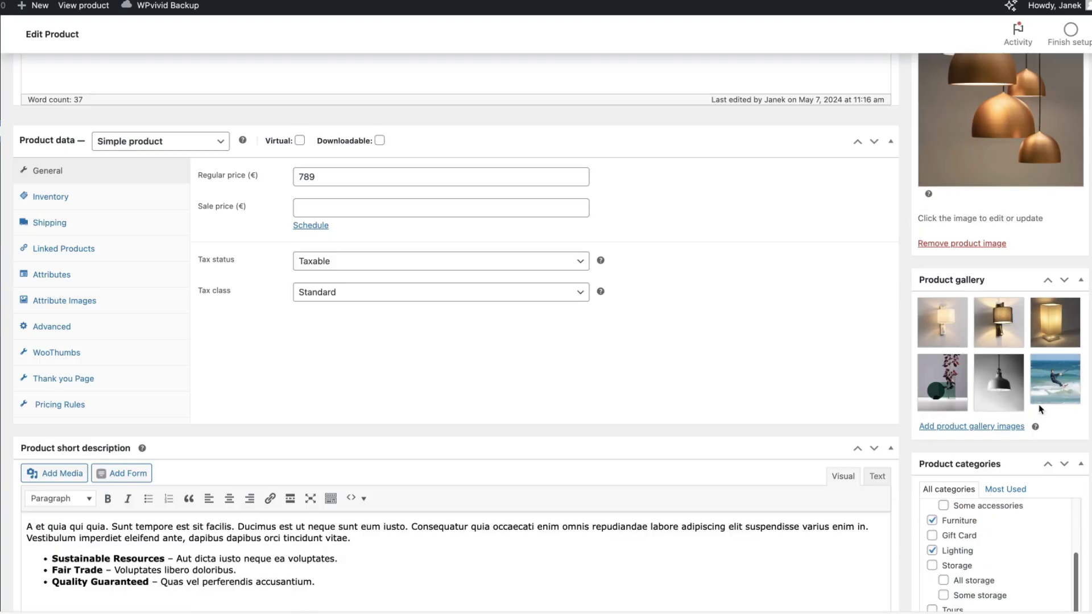
pyautogui.click(1068, 351)
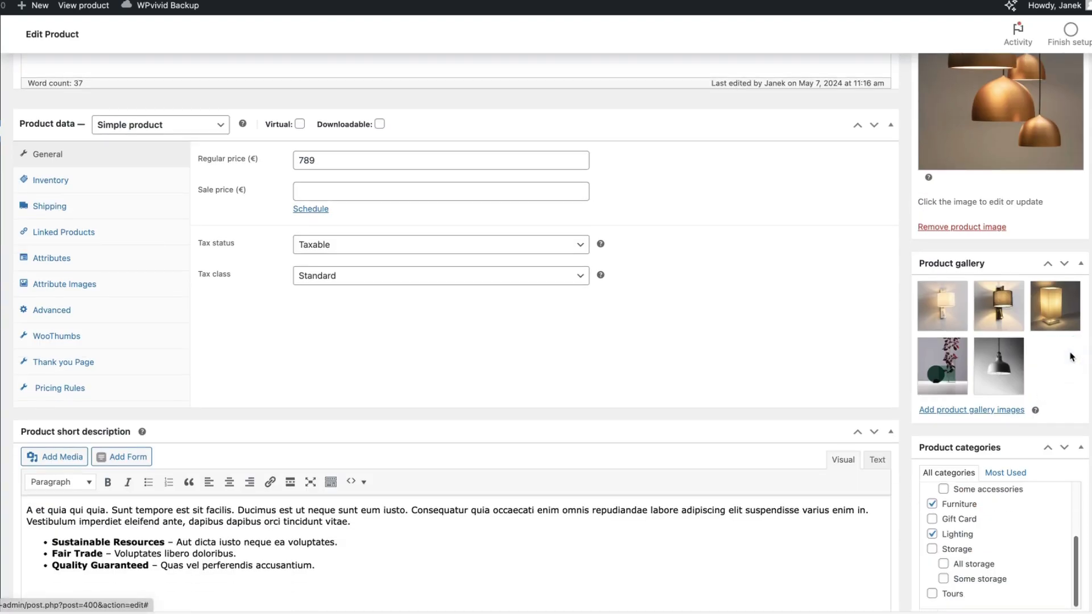
pyautogui.scroll(5, 1057, 291)
pyautogui.click(1058, 287)
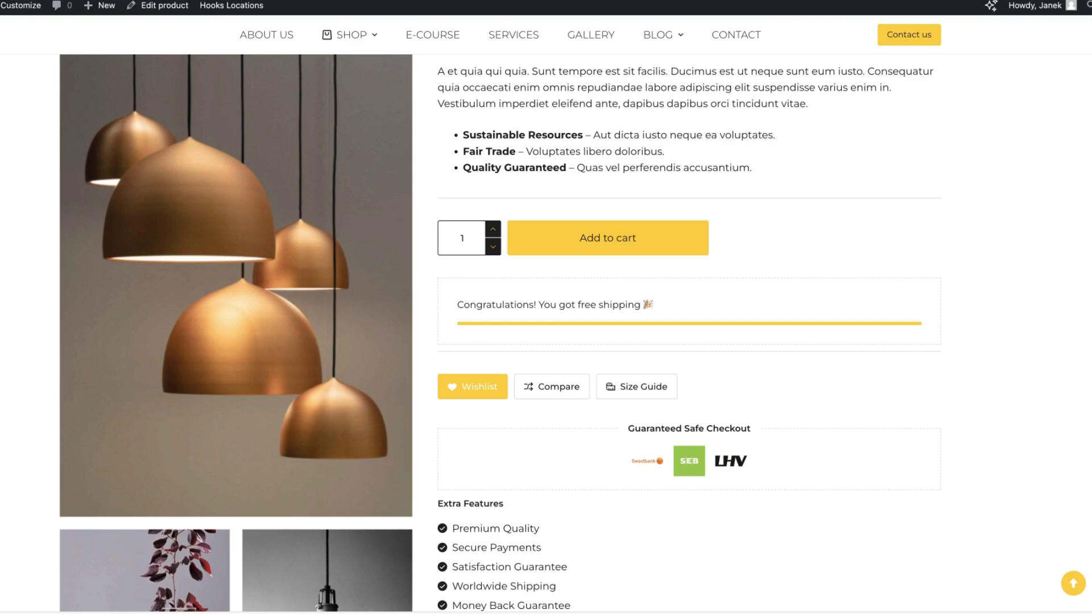
# Review the stacked image gallery on the Golden Lamp product page.
pyautogui.scroll(3, 5, 236)
pyautogui.scroll(-8, 5, 236)
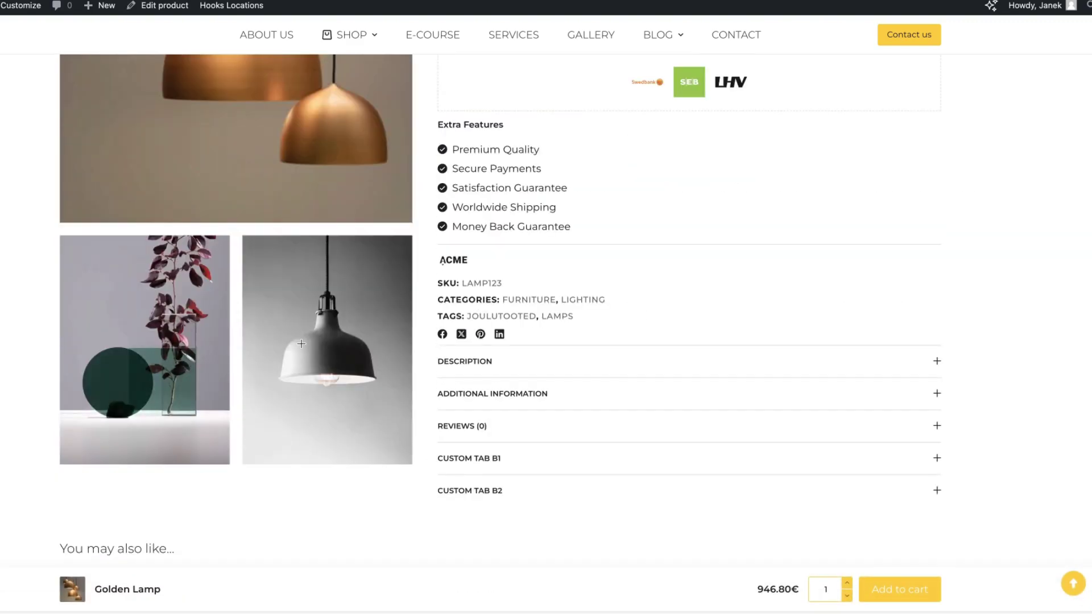
pyautogui.scroll(7, 222, 309)
pyautogui.scroll(4, 222, 310)
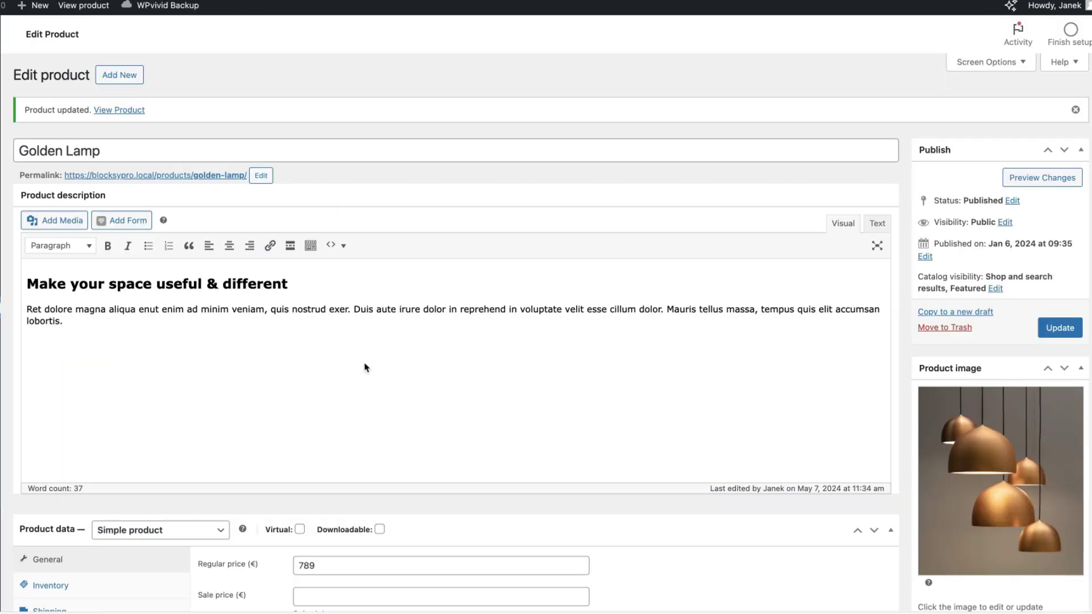
# Start adding images to Golden Lamp's product gallery and select the surfer image water-sport-template-gallery-4.jpg in the media library.
pyautogui.scroll(-5, 514, 390)
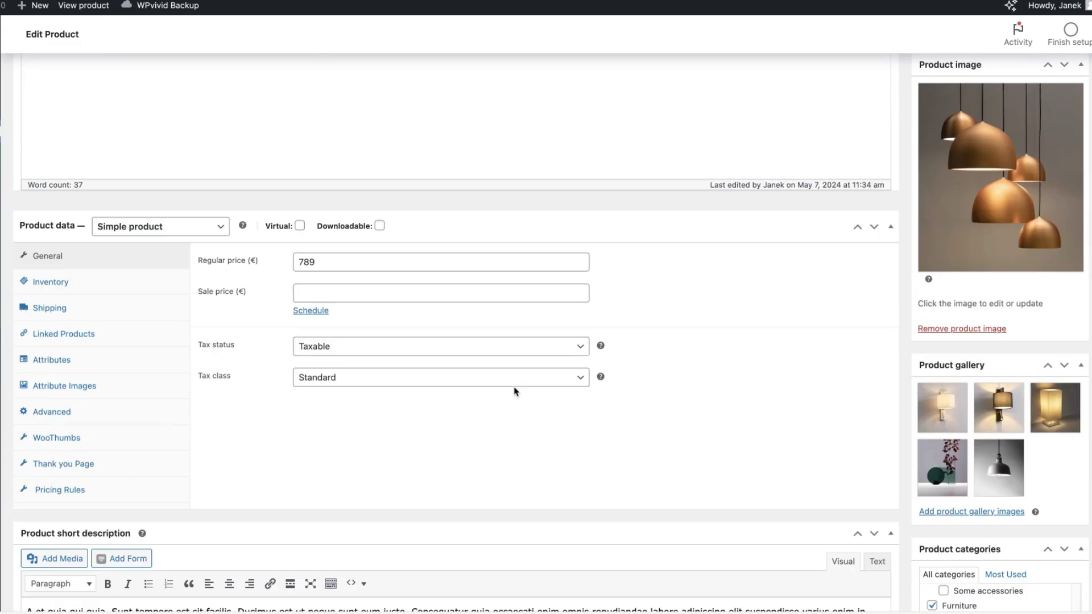
pyautogui.click(964, 511)
pyautogui.click(176, 243)
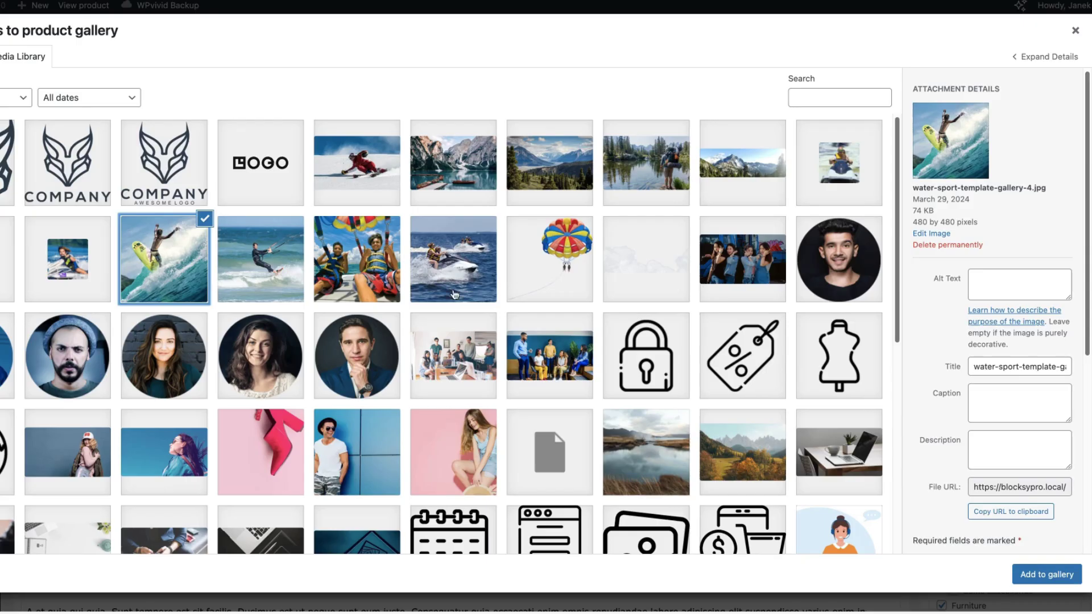
# Paste the YouTube video link as the surfer image's WooThumbs Media URL and check its aspect ratio setting.
pyautogui.scroll(-6, 1035, 435)
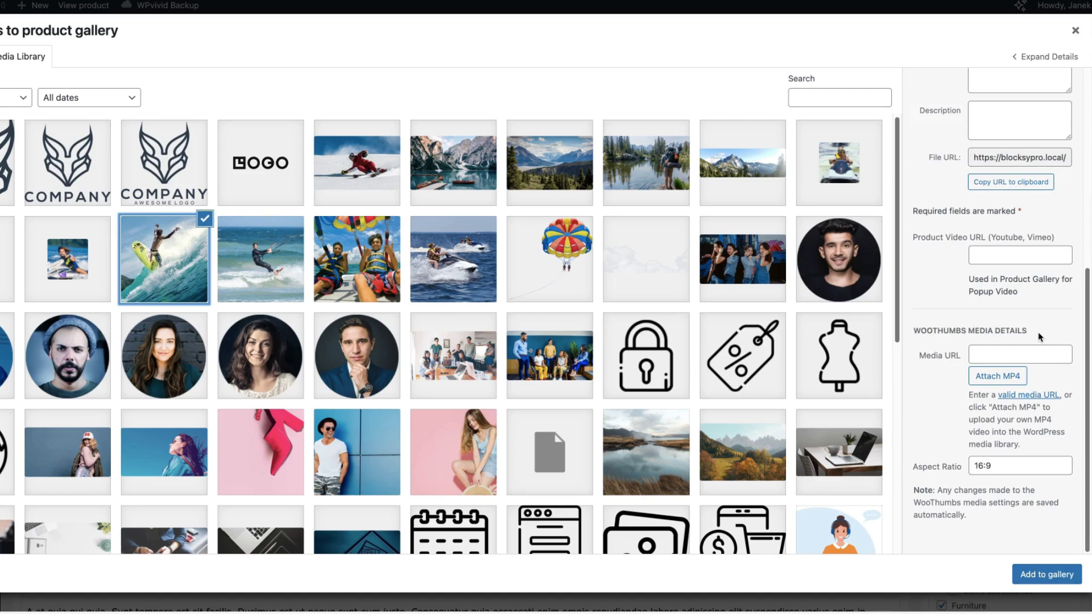
pyautogui.click(1009, 352)
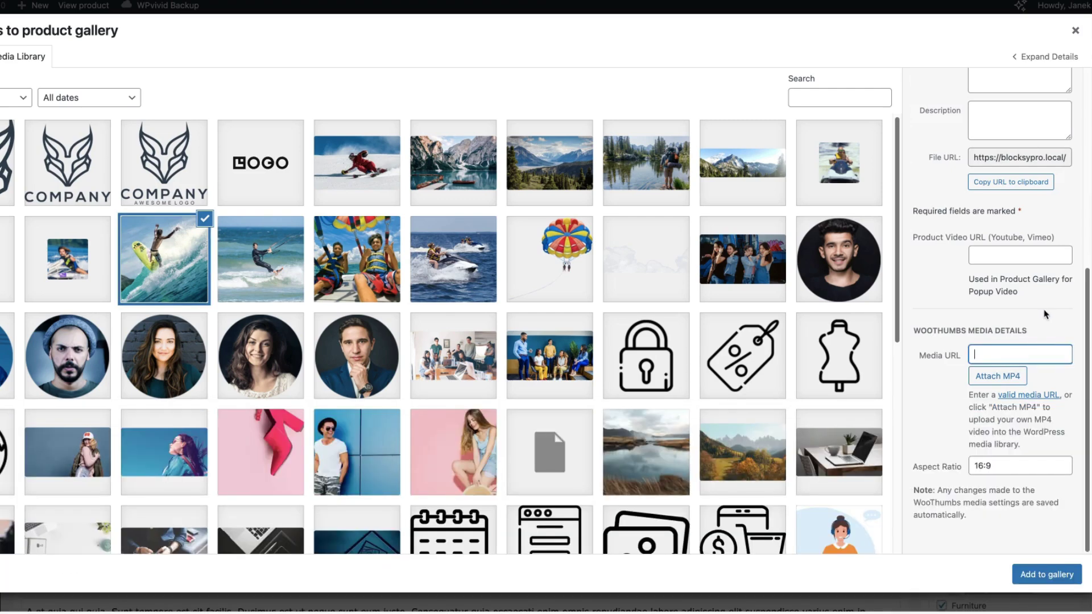
pyautogui.press('super+v')
pyautogui.moveTo(1058, 354); pyautogui.dragTo(900, 353)
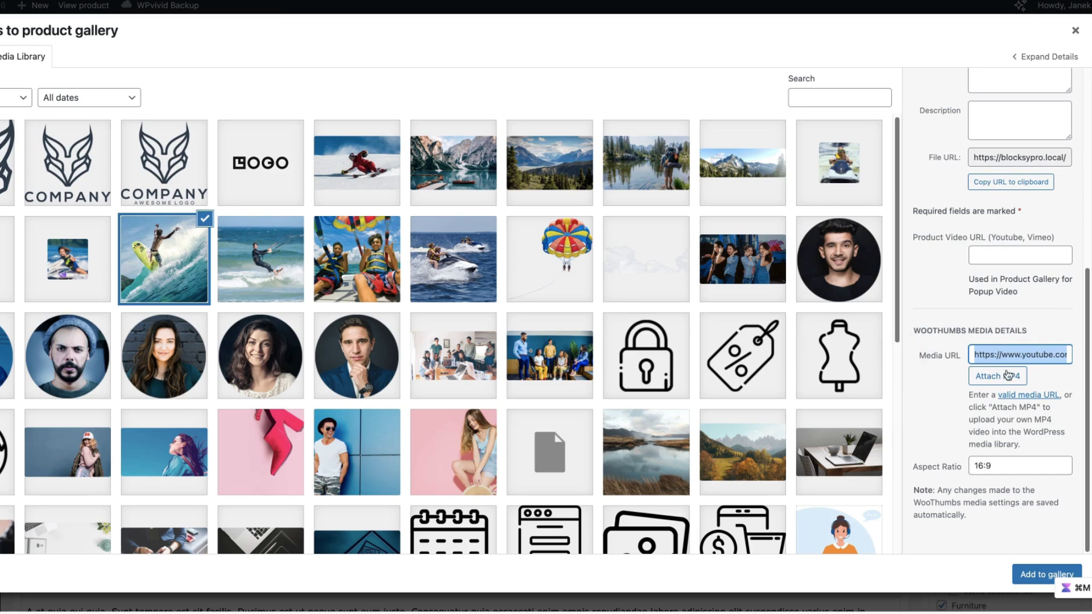
pyautogui.click(1063, 381)
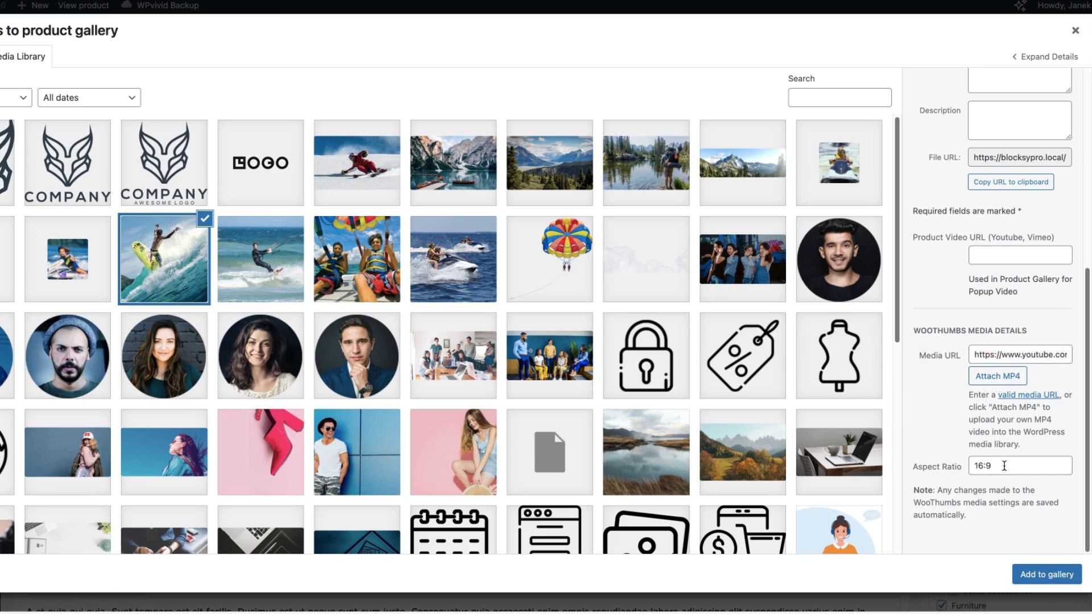
pyautogui.moveTo(1003, 465); pyautogui.dragTo(974, 465)
pyautogui.click(907, 425)
# Add the surfer image to the product gallery, update the product and check the gallery on the Golden Lamp page.
pyautogui.click(1036, 575)
pyautogui.moveTo(1060, 484)
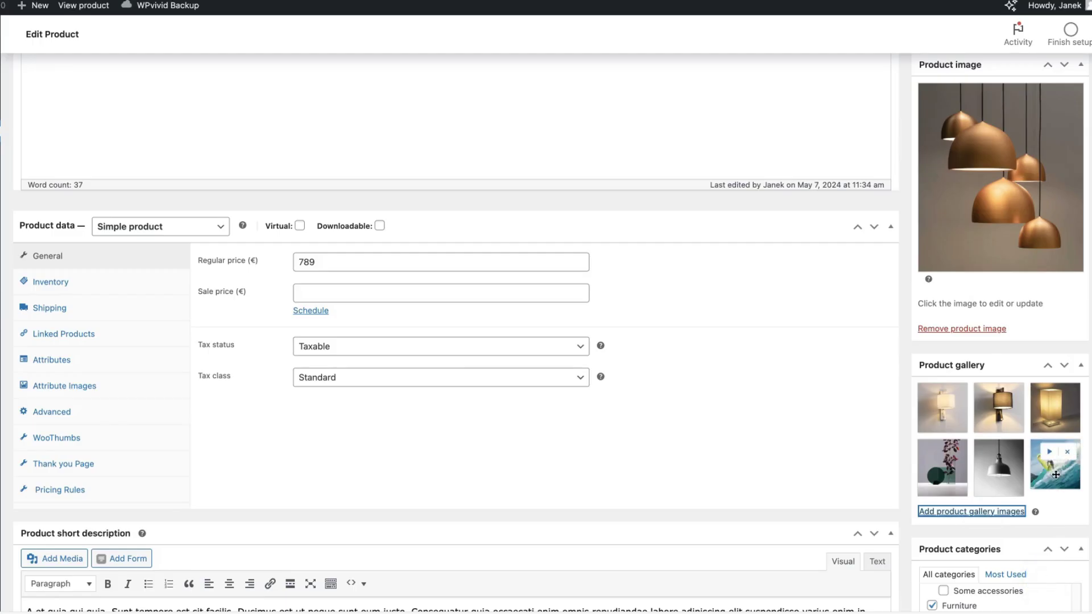
pyautogui.scroll(5, 998, 64)
pyautogui.click(1056, 328)
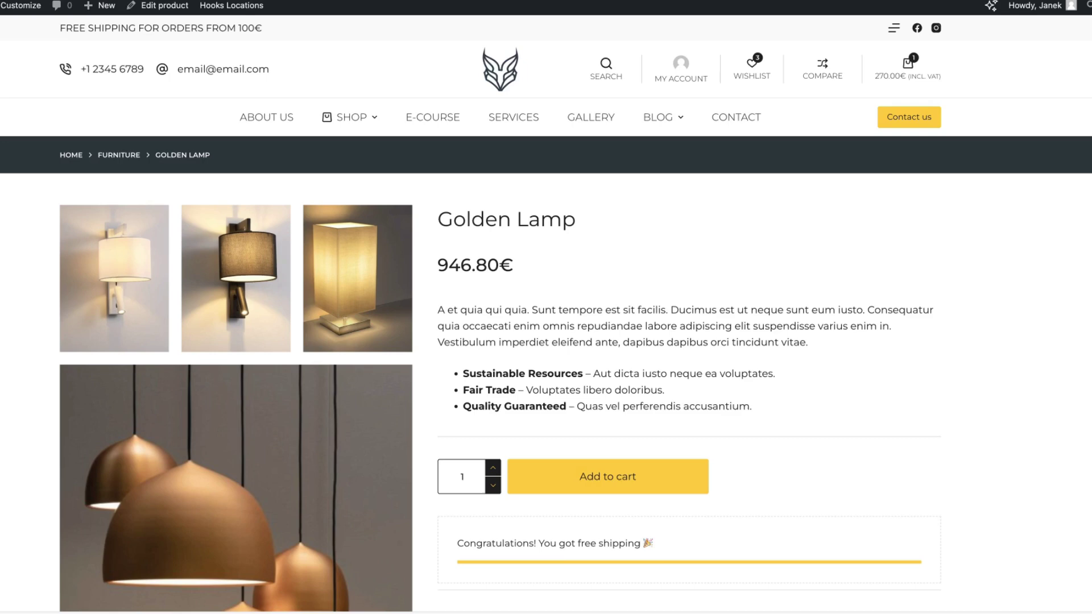
pyautogui.scroll(-10, 149, 378)
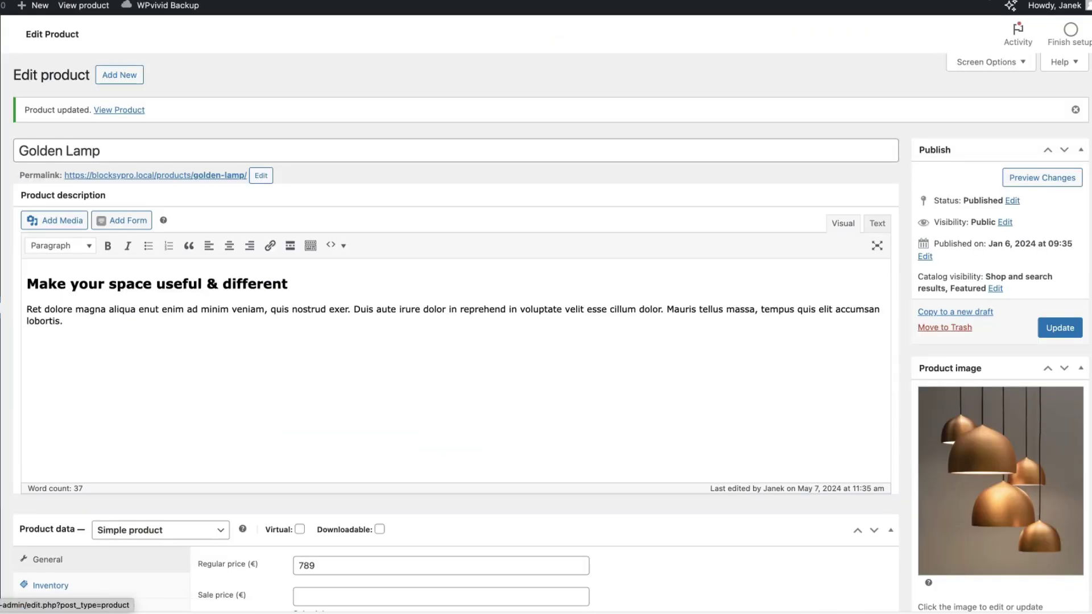
# Set Gallery Layout to Slider in the WooThumbs display settings and save the changes.
pyautogui.click(30, 343)
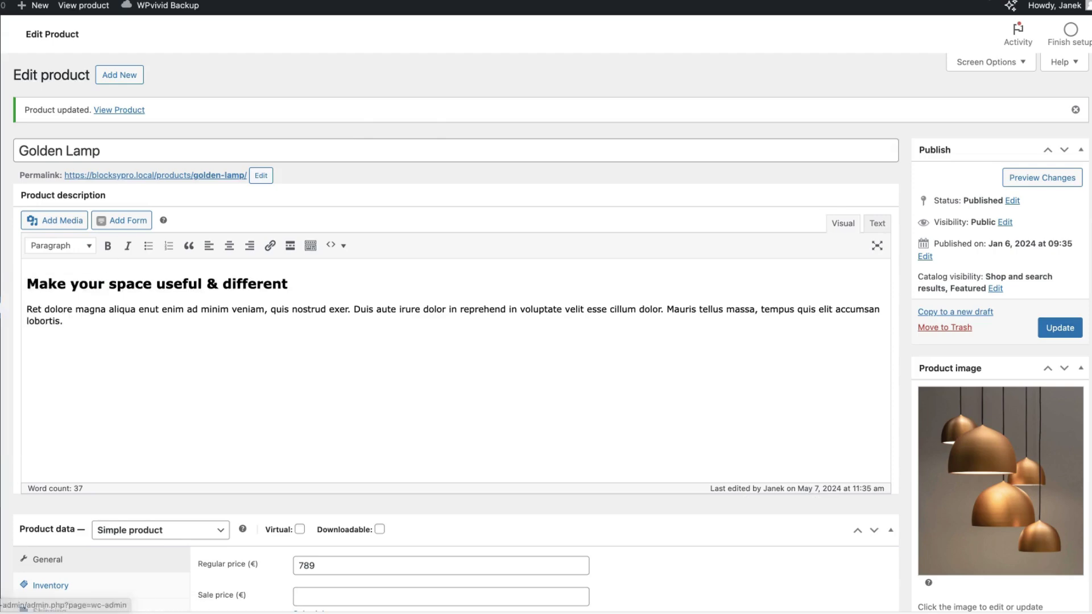
pyautogui.click(169, 85)
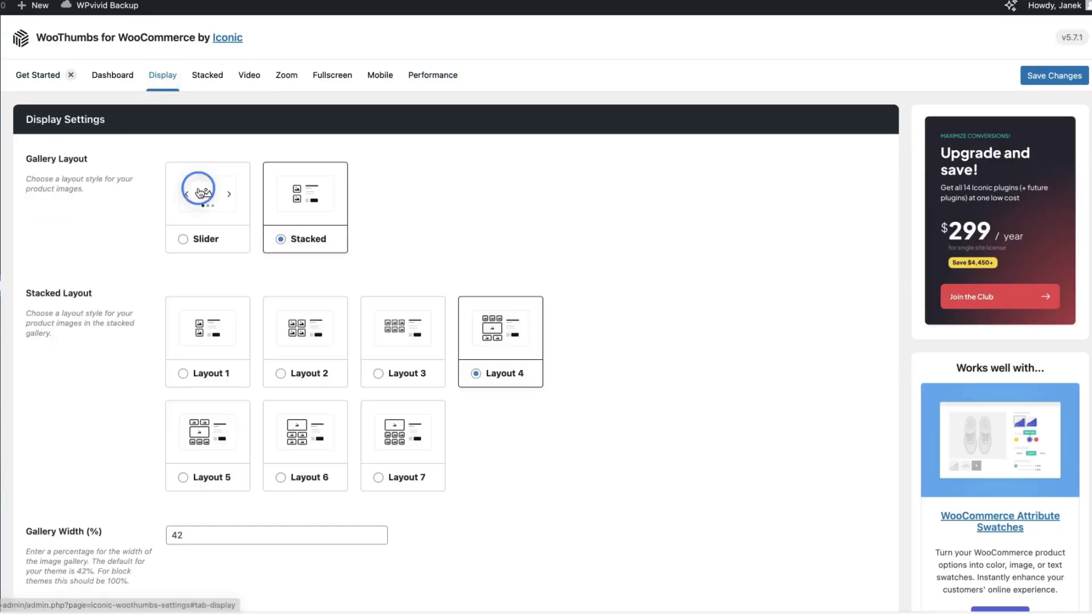
pyautogui.click(203, 192)
pyautogui.scroll(-15, 217, 517)
pyautogui.click(56, 545)
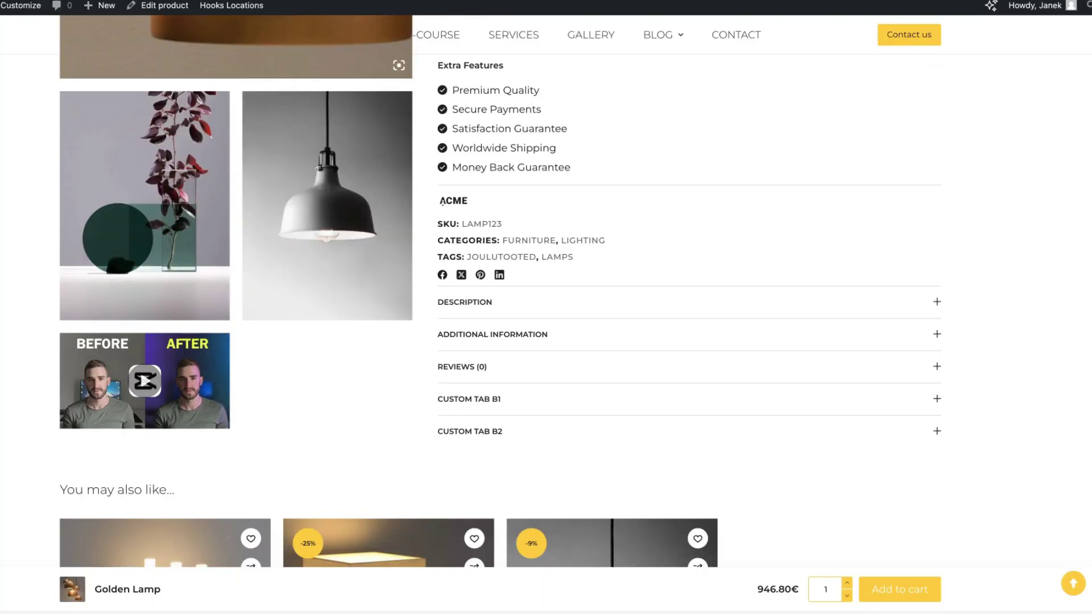
# Reload the Golden Lamp page, show the surfer video thumbnail in the slider gallery and play its video.
pyautogui.press('super+r')
pyautogui.scroll(10, 52, 408)
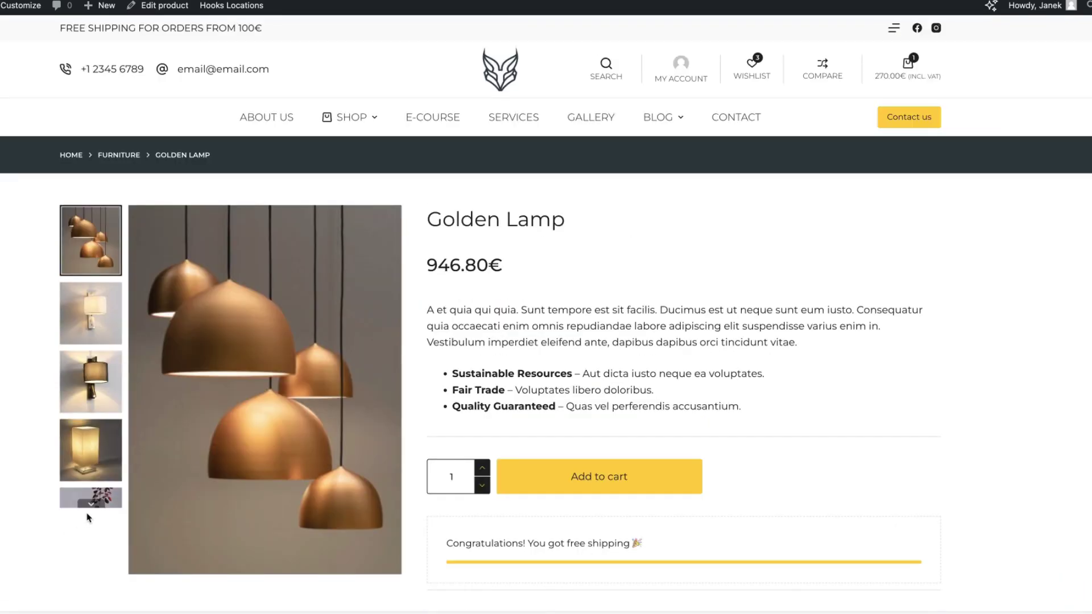
pyautogui.click(91, 504)
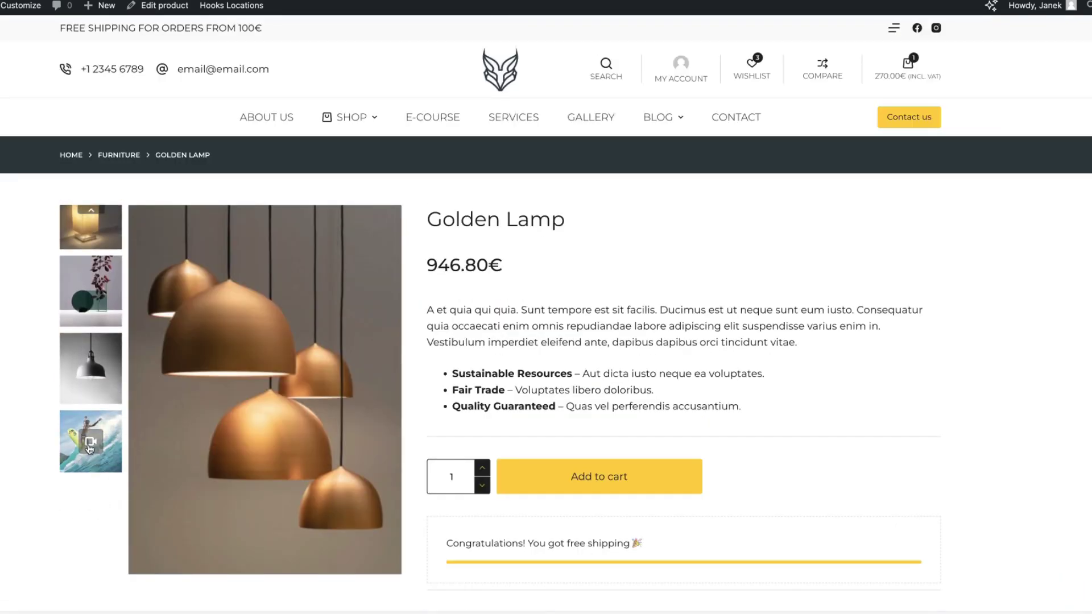
pyautogui.click(90, 449)
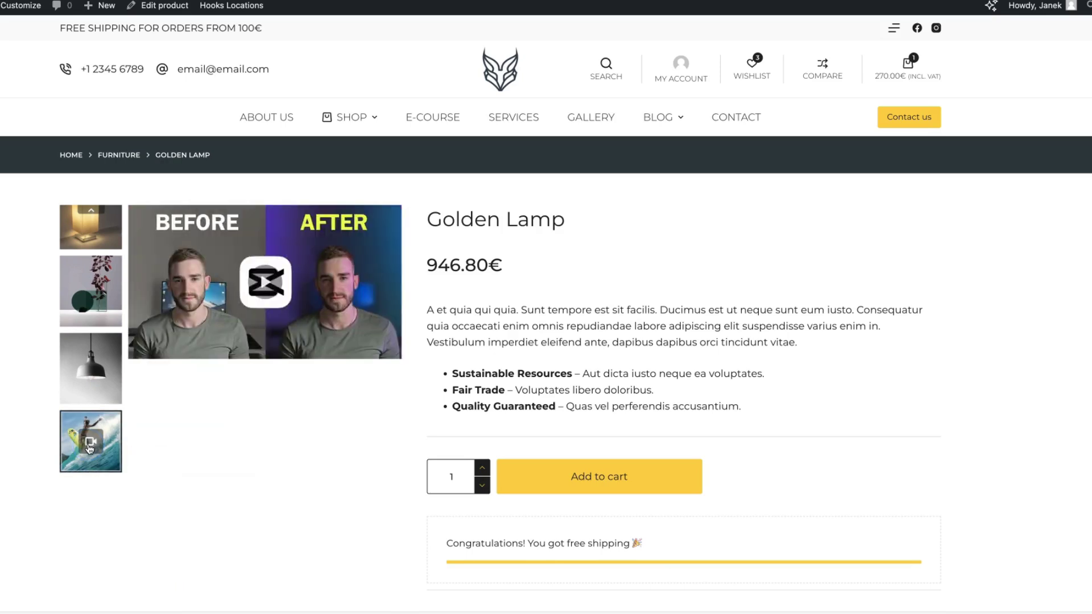
pyautogui.click(262, 291)
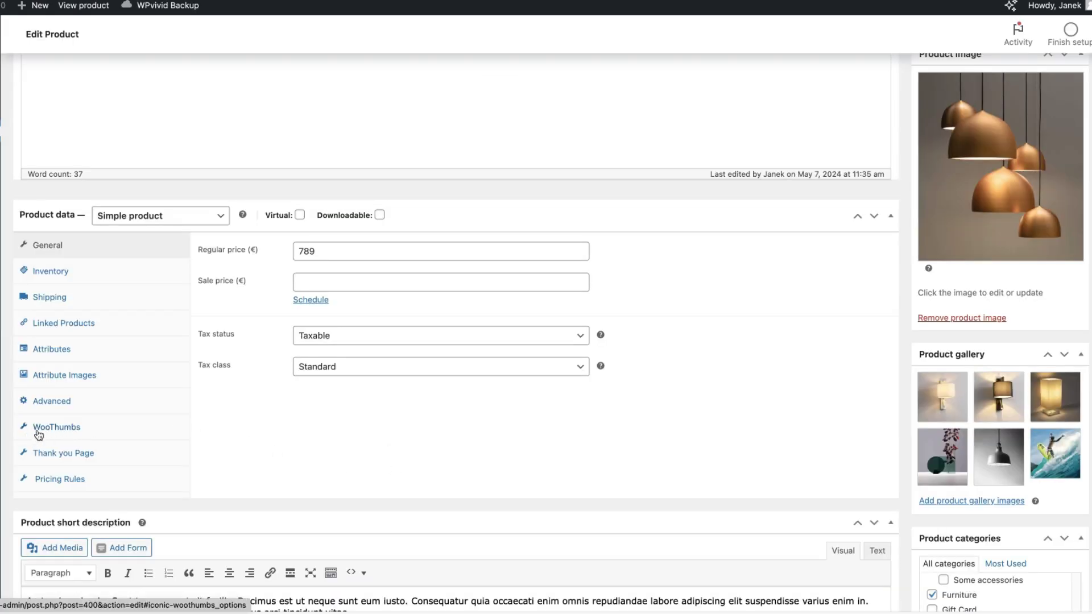
# Examine the Video URL in Golden Lamp's WooThumbs product data, then open and close that video from the product page gallery.
pyautogui.click(59, 432)
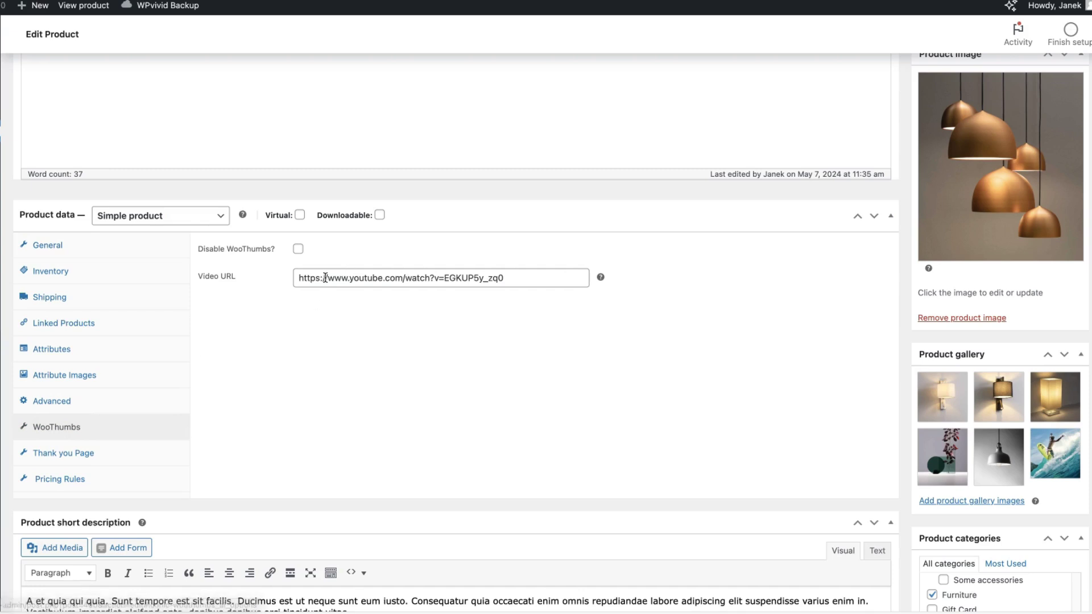
pyautogui.moveTo(496, 275); pyautogui.dragTo(288, 275)
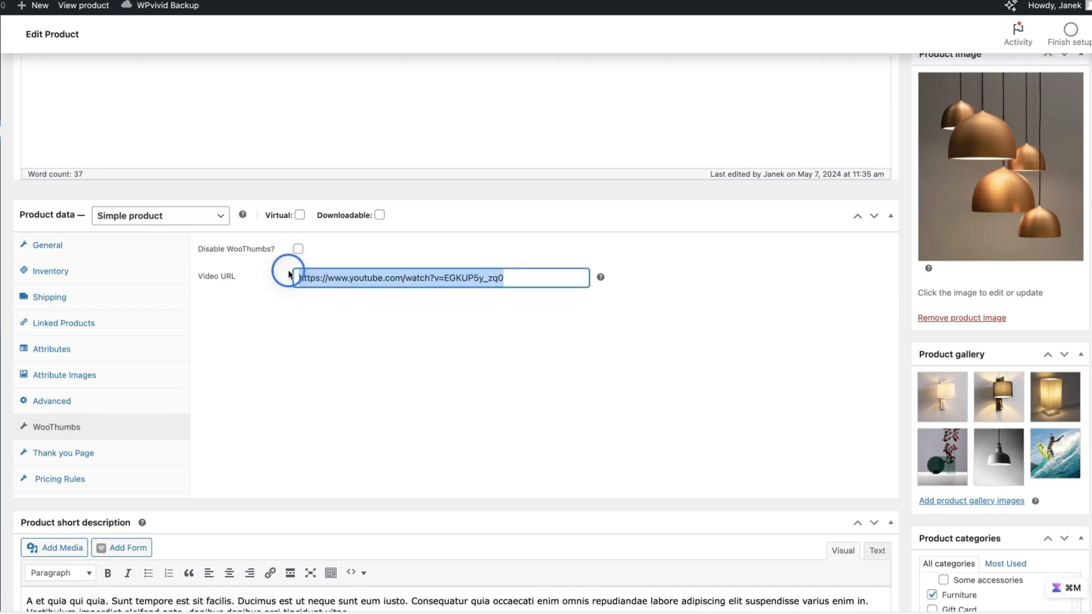
pyautogui.click(356, 364)
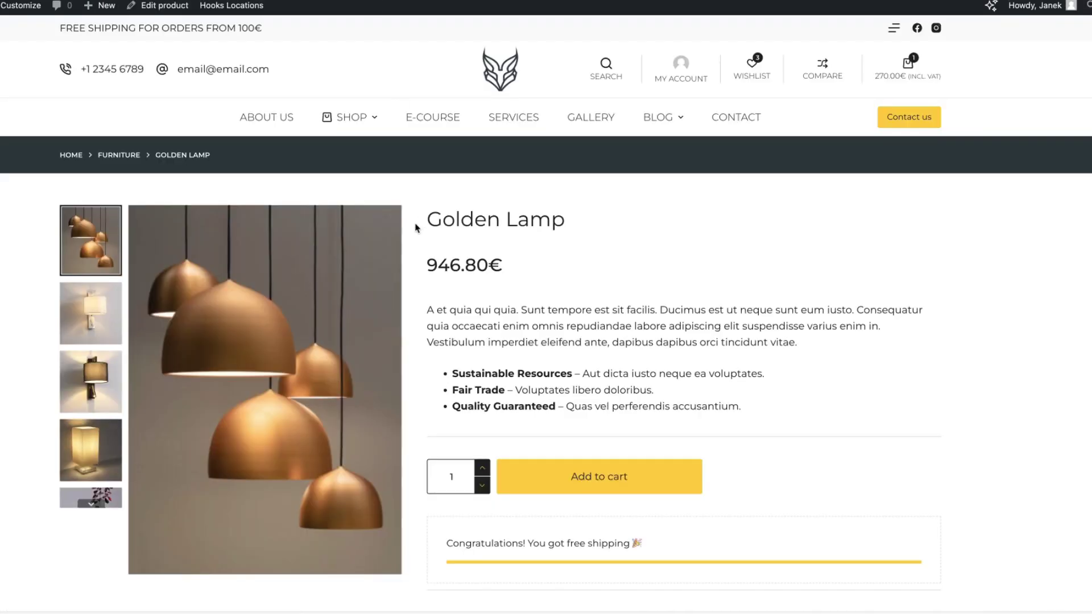
pyautogui.click(391, 224)
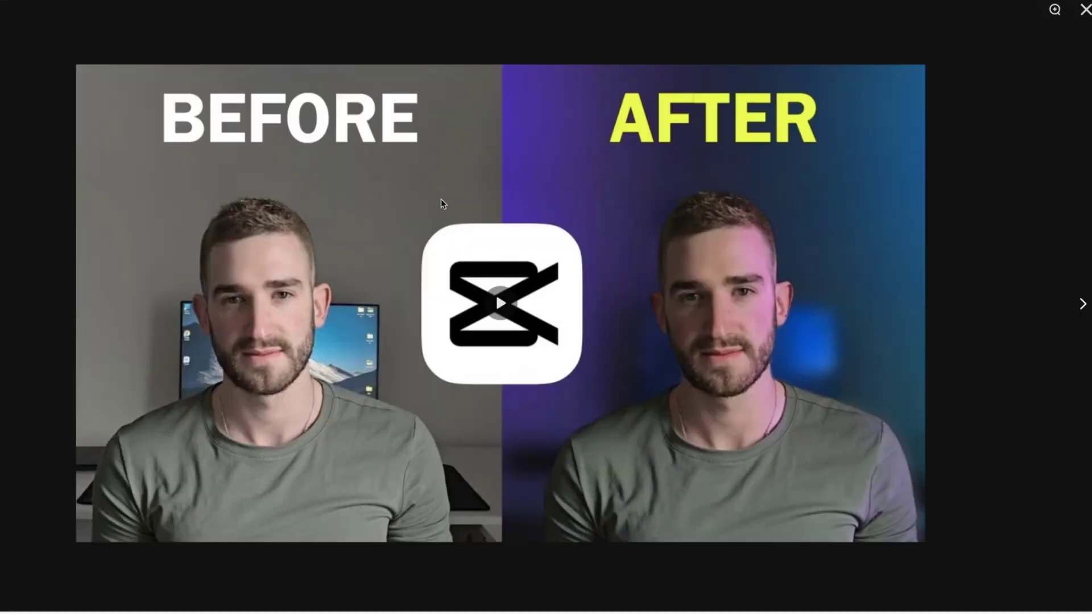
pyautogui.click(1083, 12)
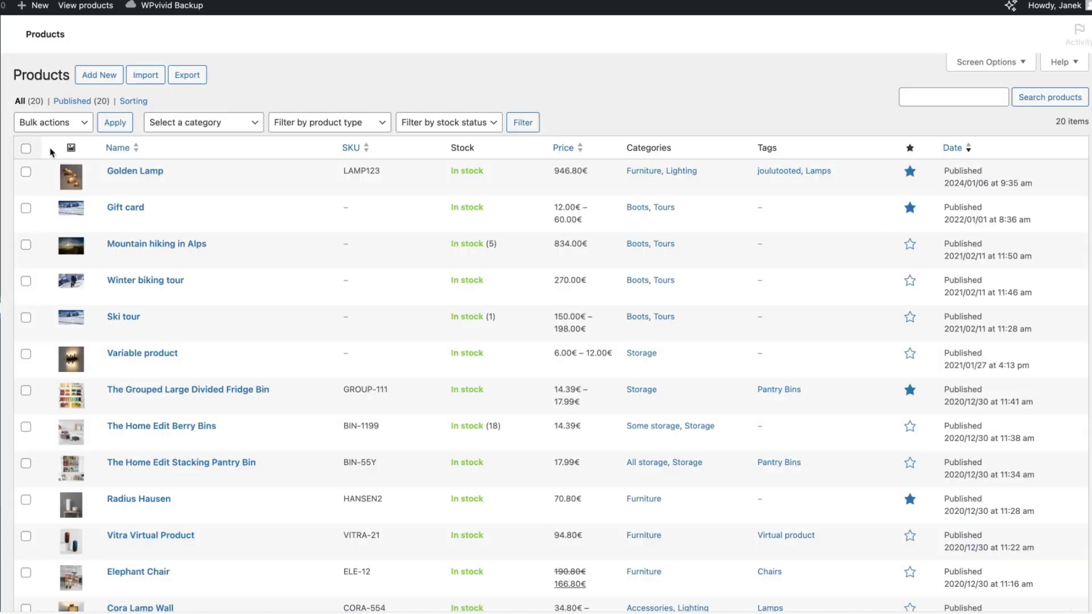
# Open Variable product for editing and expand its Black, Big variation.
pyautogui.click(158, 355)
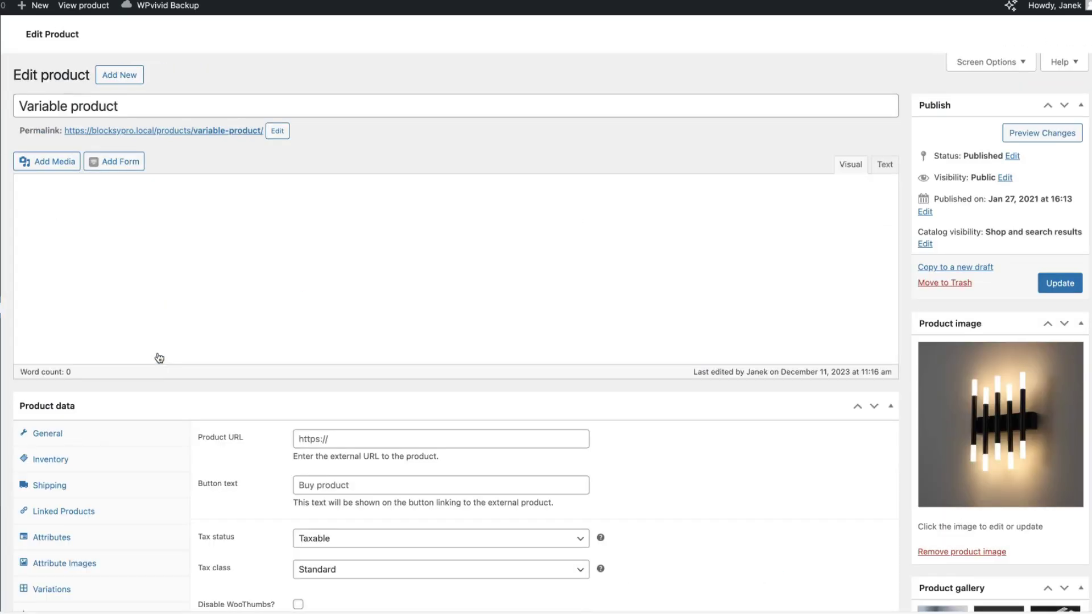
pyautogui.scroll(-6, 263, 304)
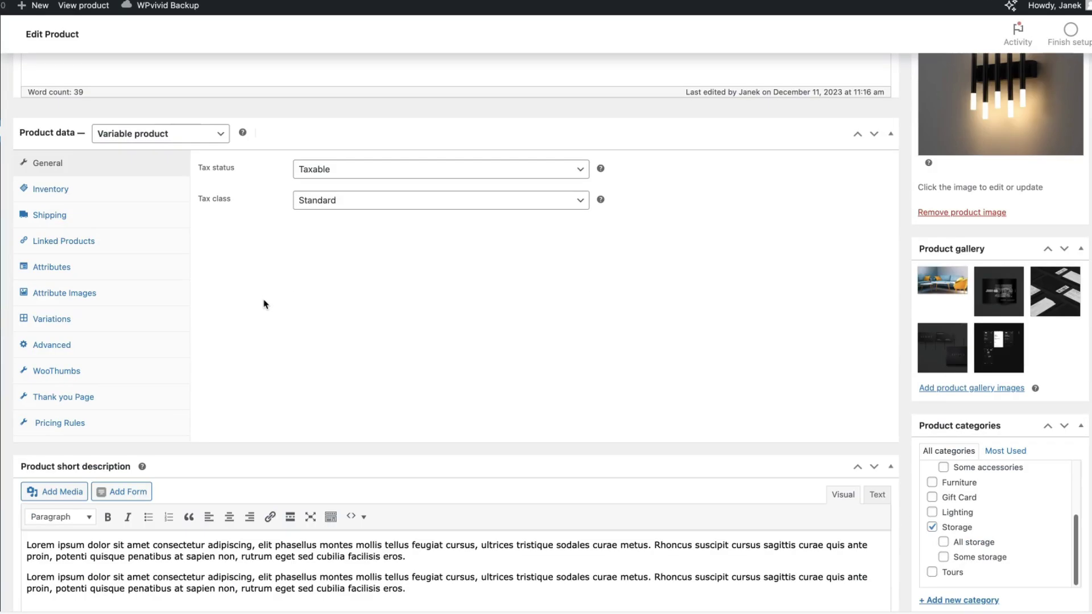
pyautogui.click(56, 319)
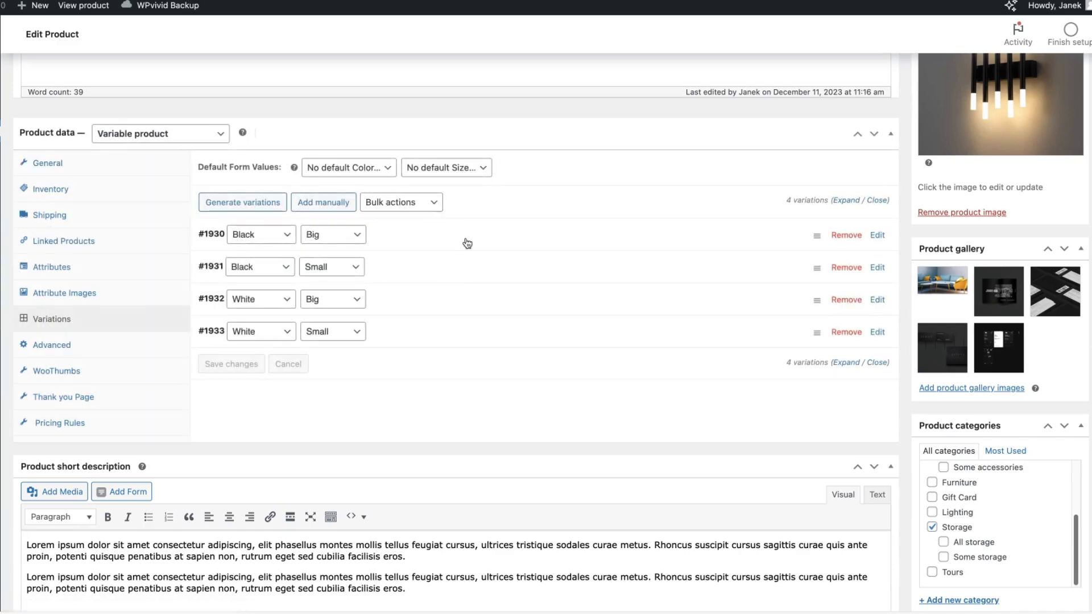
pyautogui.click(467, 243)
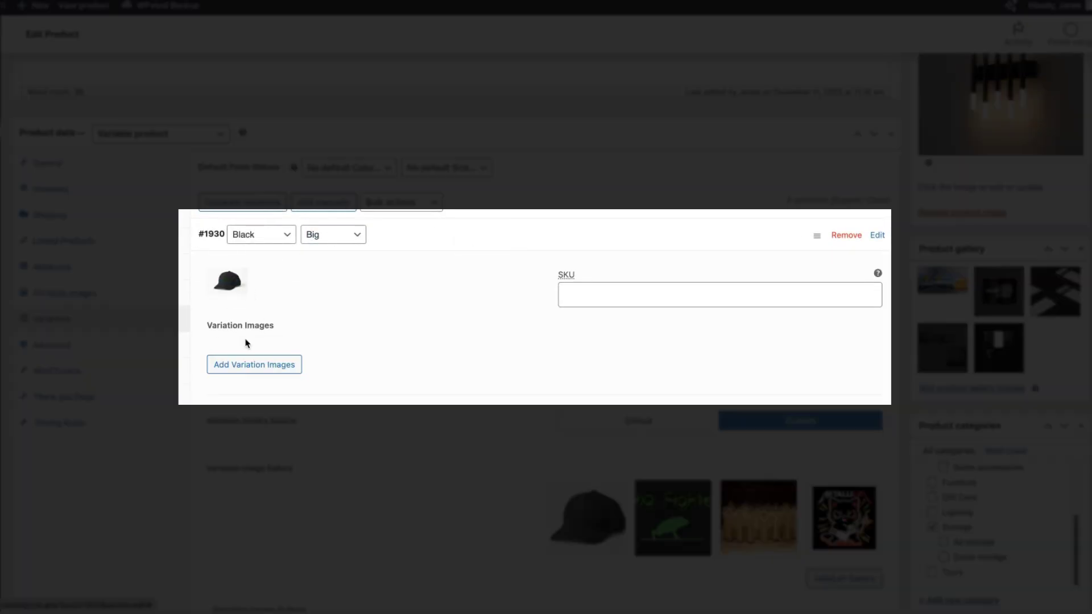
# Add the four water-sport images from the surfer to the jet ski to the Black, Big variation and update the product.
pyautogui.click(263, 367)
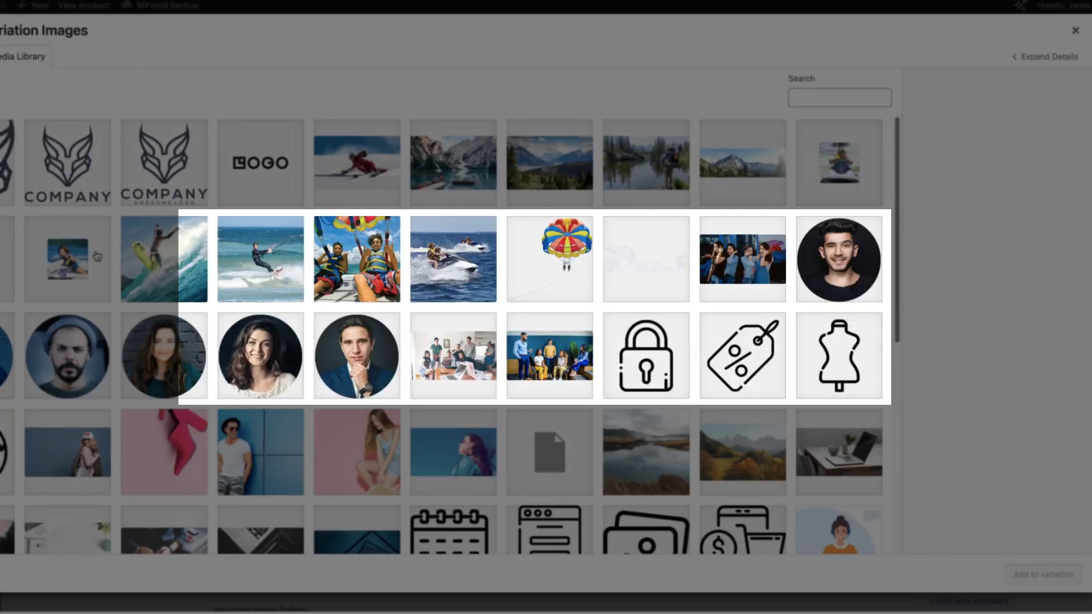
pyautogui.click(171, 249)
pyautogui.keyDown('shift'); pyautogui.click(453, 256); pyautogui.keyUp('shift')
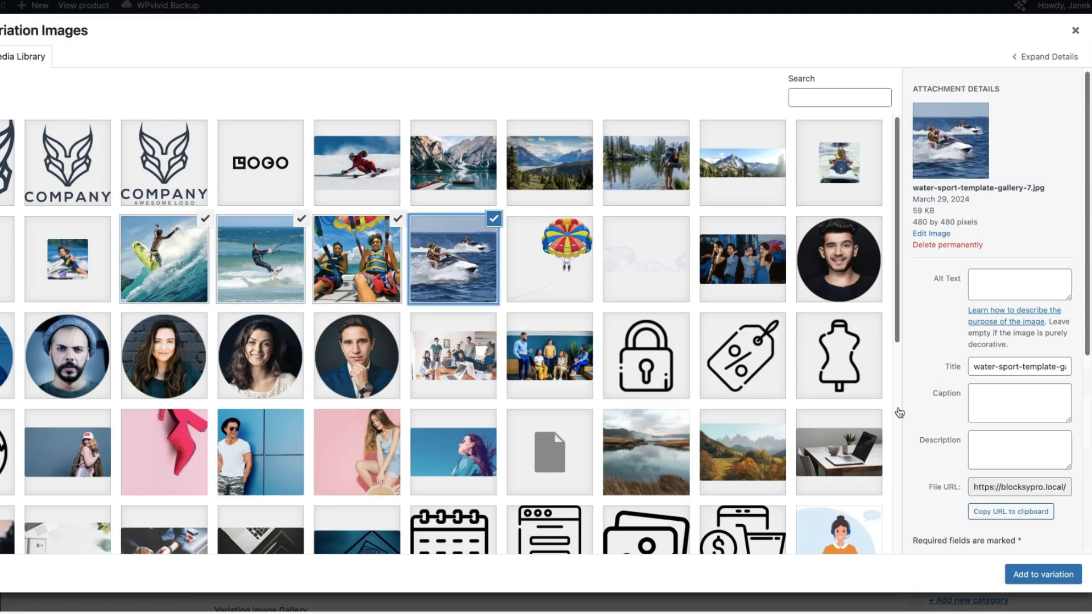
pyautogui.click(1047, 574)
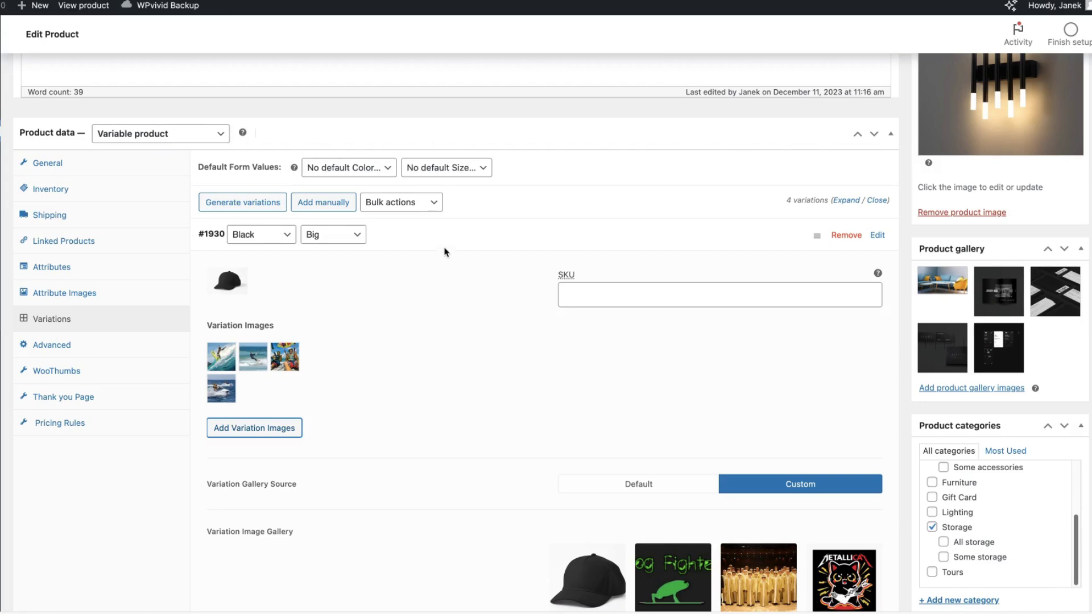
pyautogui.scroll(6, 802, 290)
pyautogui.click(1058, 283)
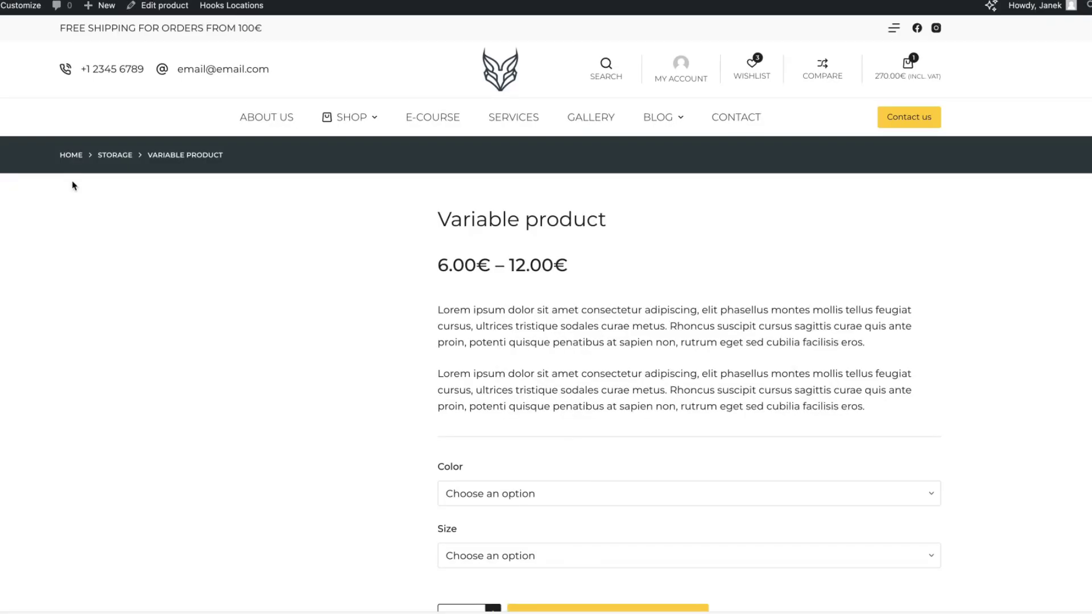
# Choose Color Black and Size Big on the Variable product page to show that variation's gallery.
pyautogui.scroll(-2, 578, 278)
pyautogui.click(478, 430)
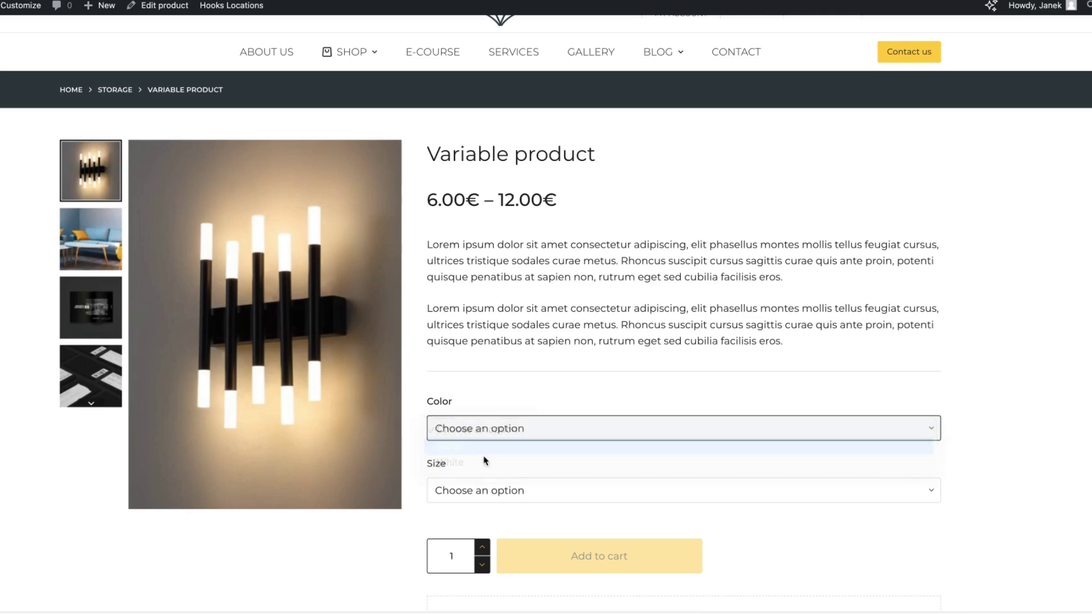
pyautogui.click(477, 445)
pyautogui.click(468, 499)
pyautogui.click(465, 505)
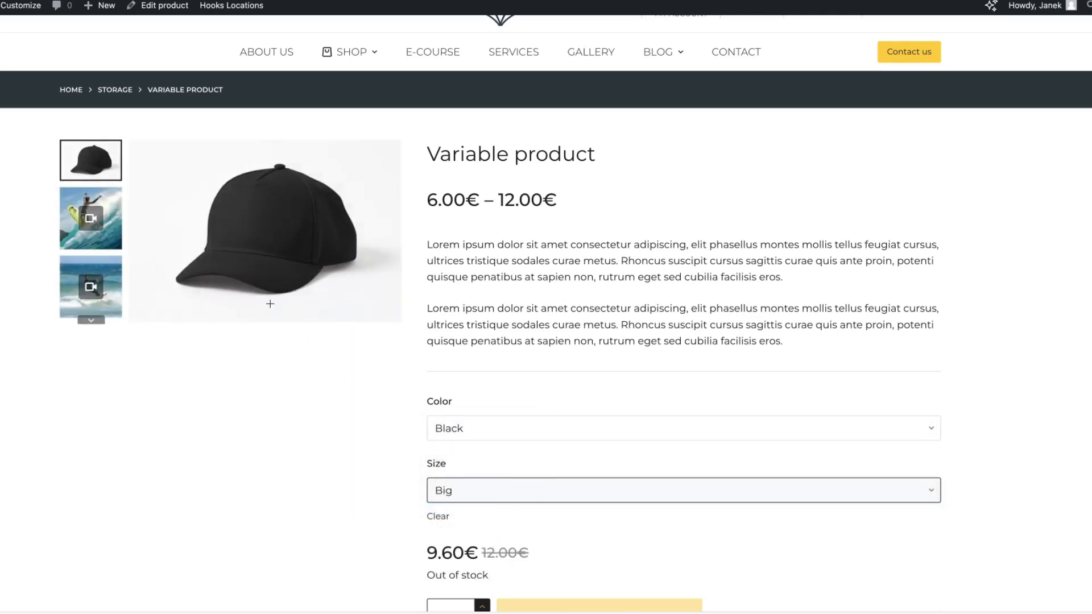
# Browse the Black, Big variation's gallery forward to the parasailing image and back again.
pyautogui.click(91, 320)
pyautogui.click(91, 322)
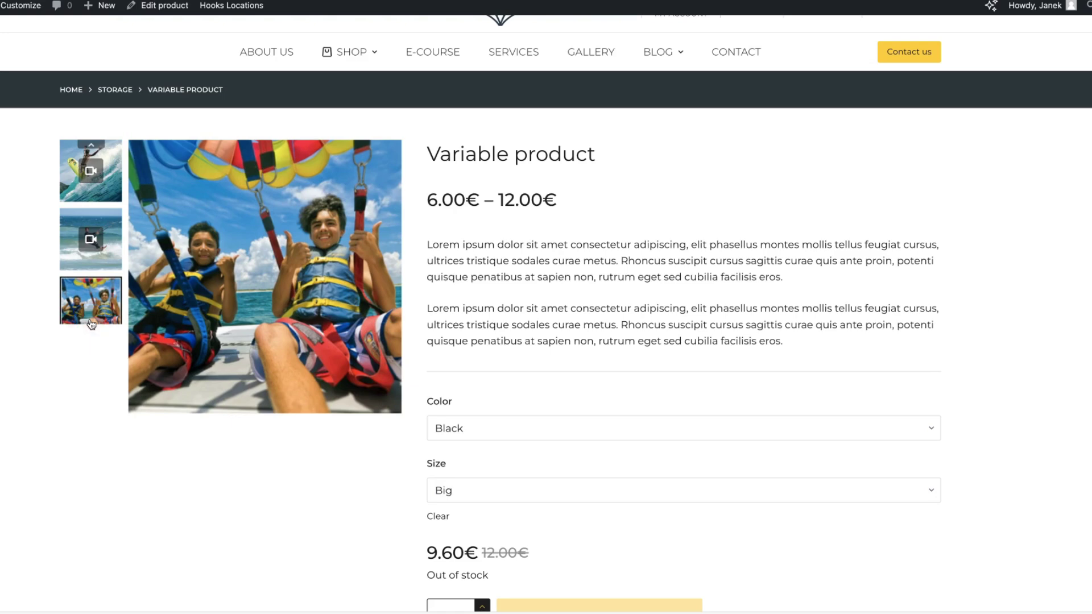
pyautogui.click(91, 144)
pyautogui.click(96, 146)
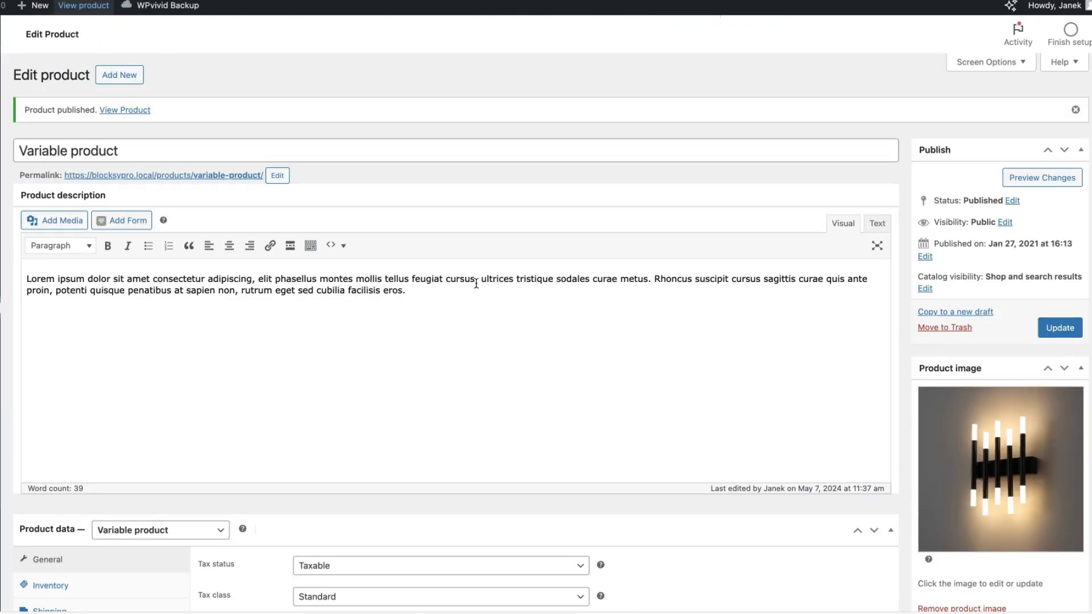
# Show the Product data section on Variable product's edit page.
pyautogui.scroll(-4, 476, 283)
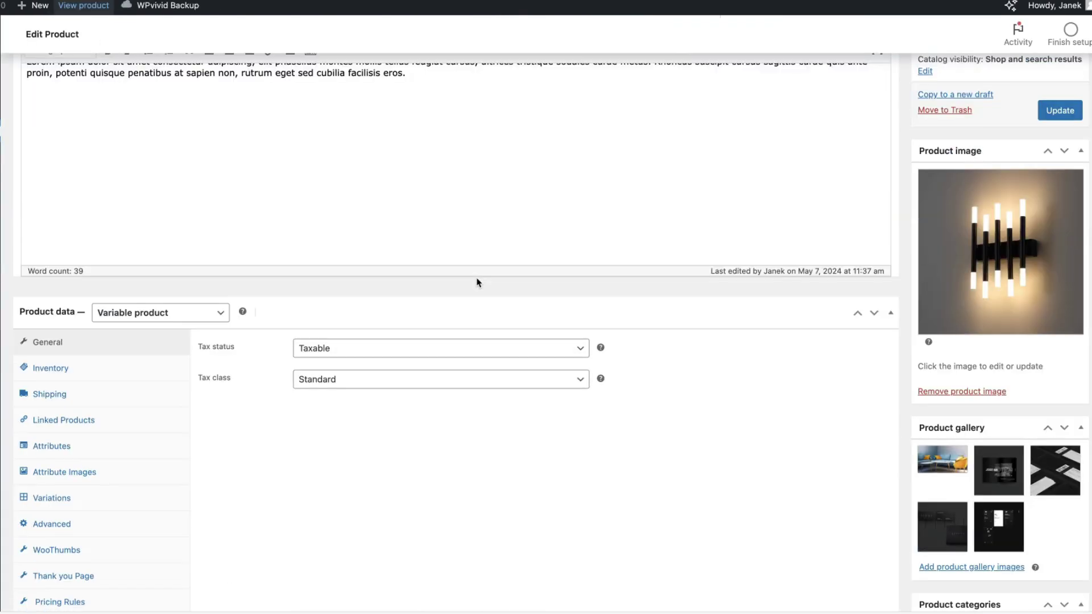